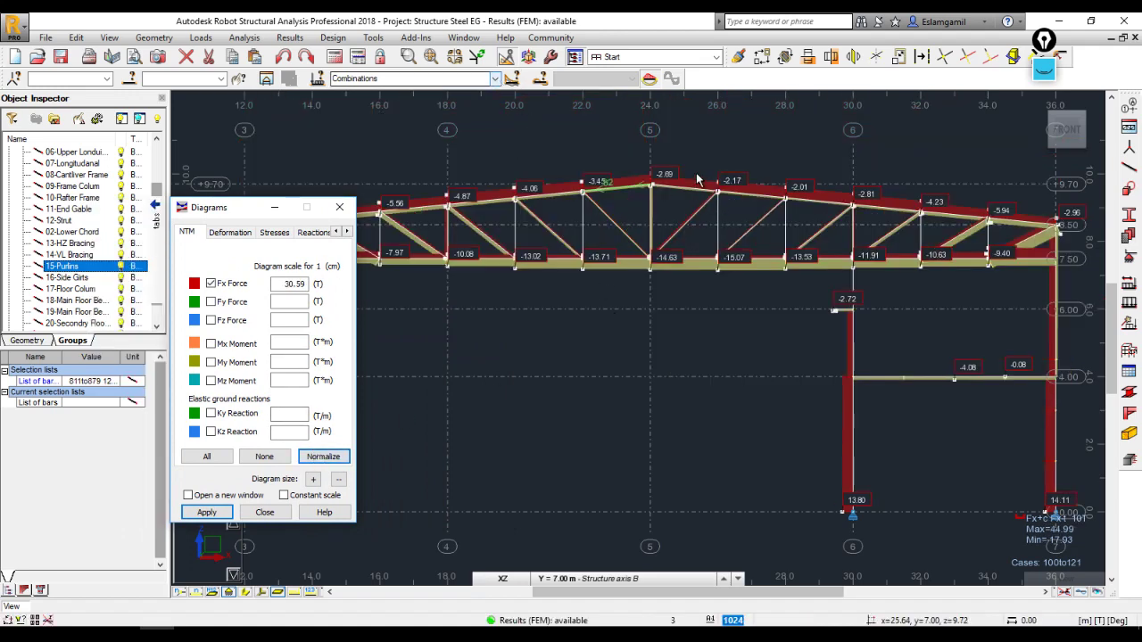
Display the axial force diagram for load case 1: SW and examine the forces along the truss's upper and lower chords.
left_click(499, 80)
scroll(392, 116, "up", 3)
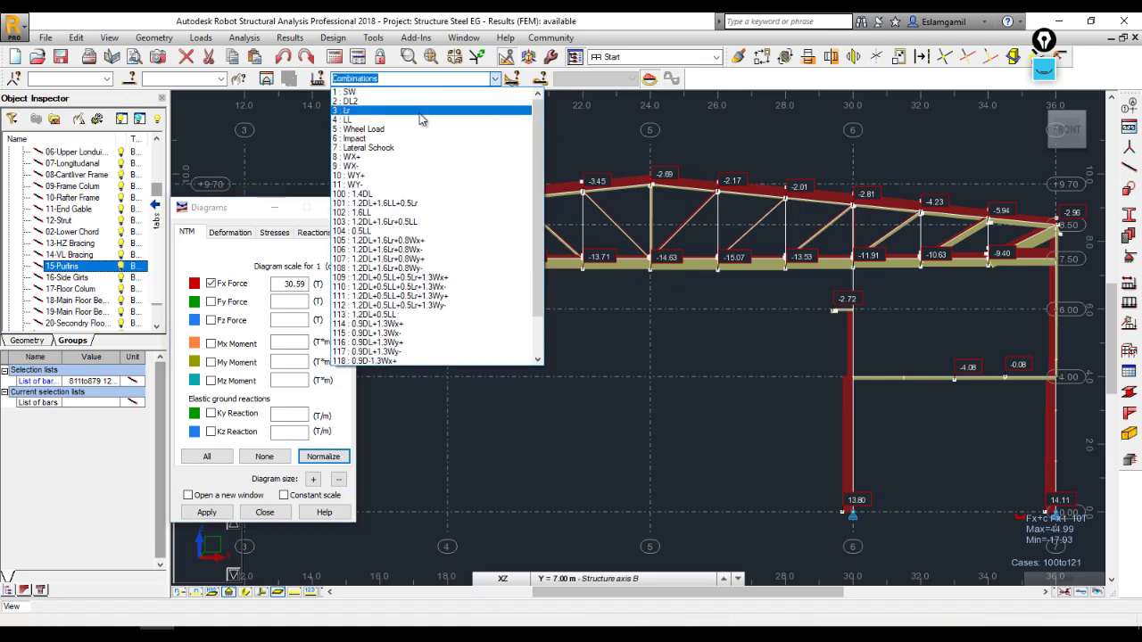
left_click(350, 91)
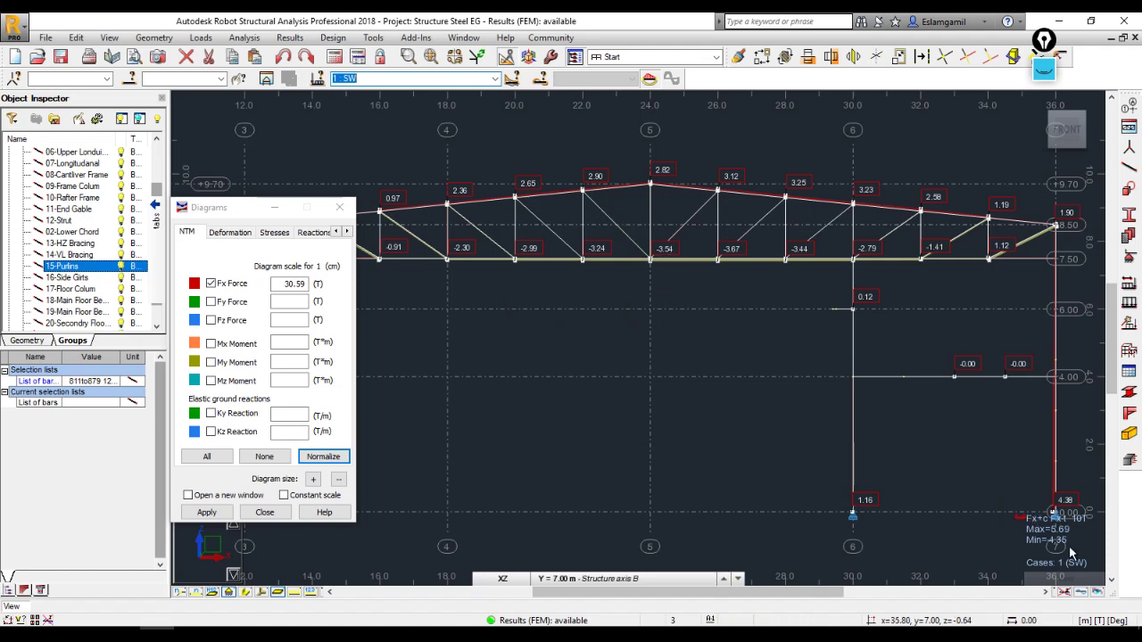
scroll(1080, 540, "up", 4)
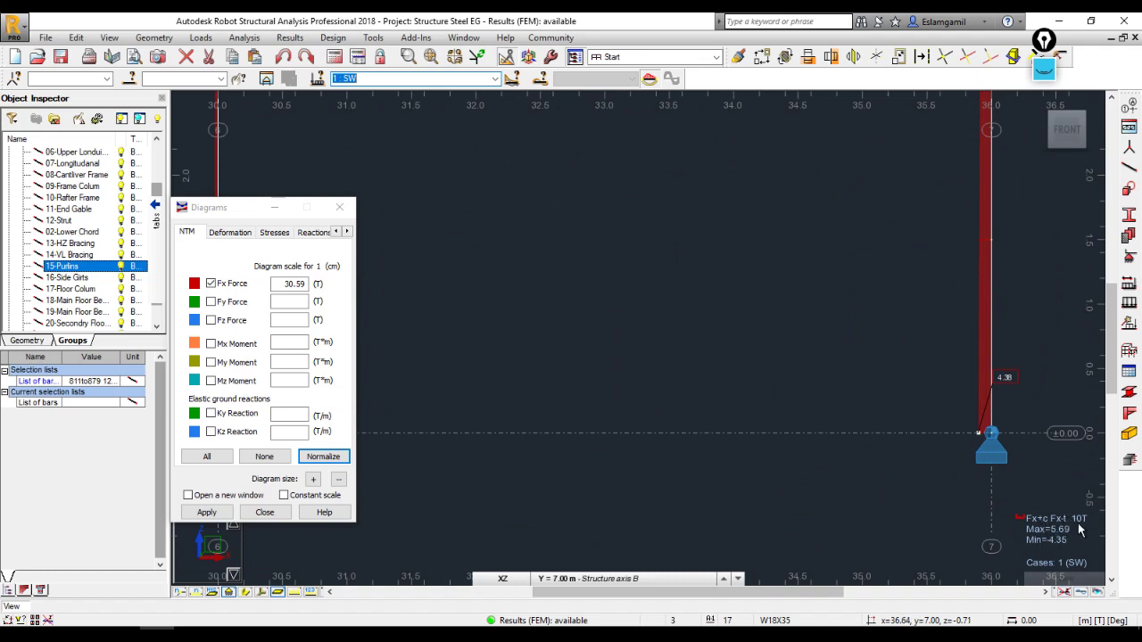
scroll(1080, 530, "down", 5)
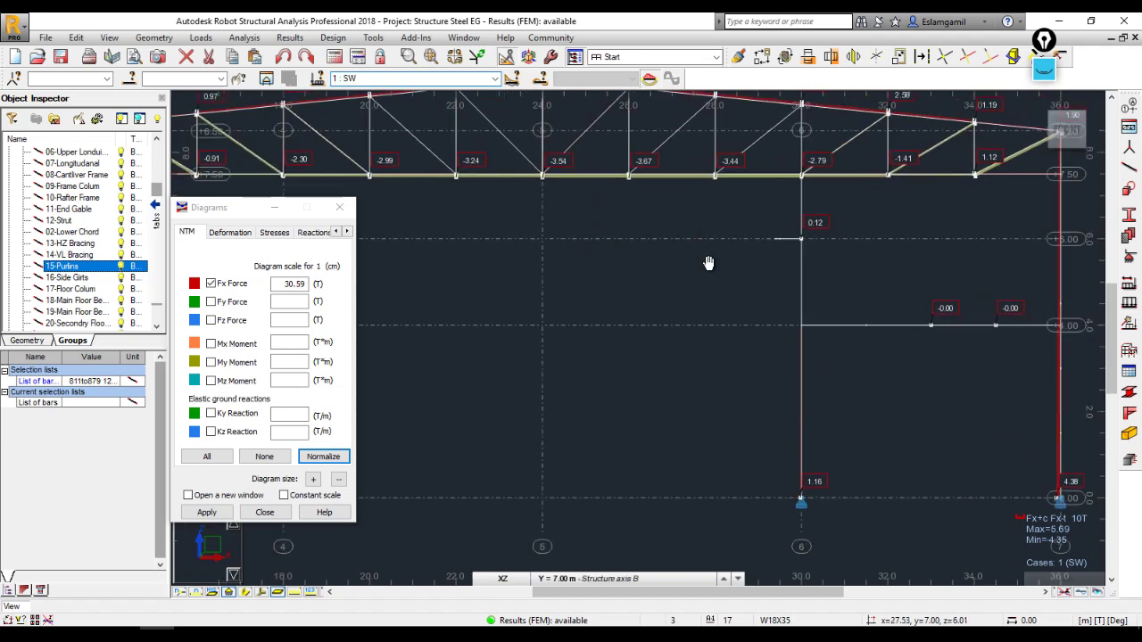
scroll(697, 246, "up", 2)
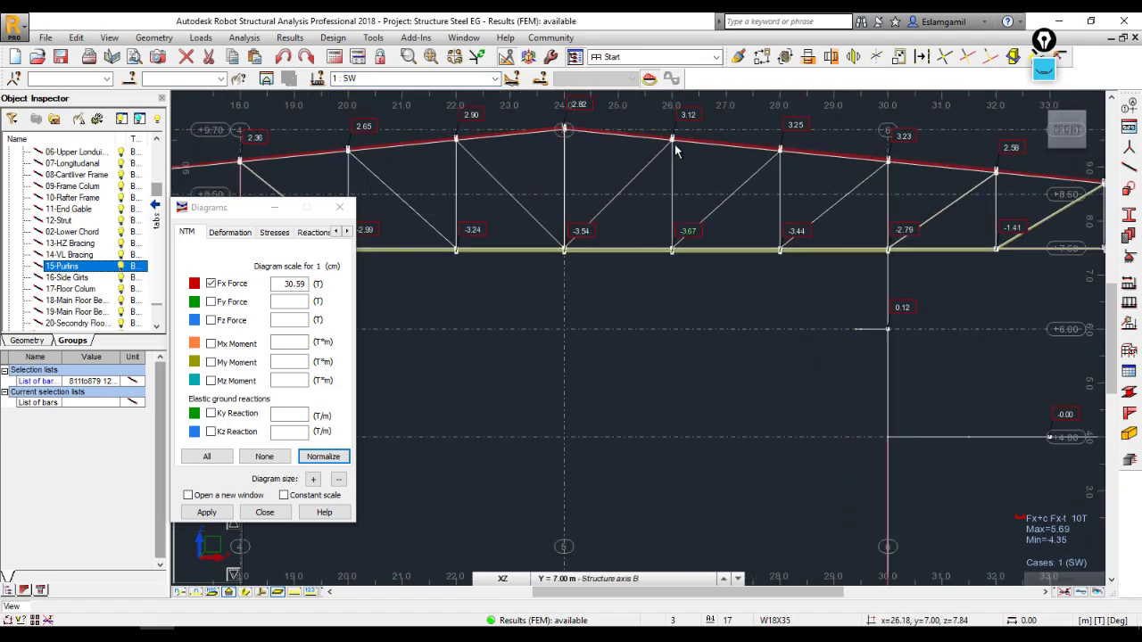
scroll(675, 155, "up", 3)
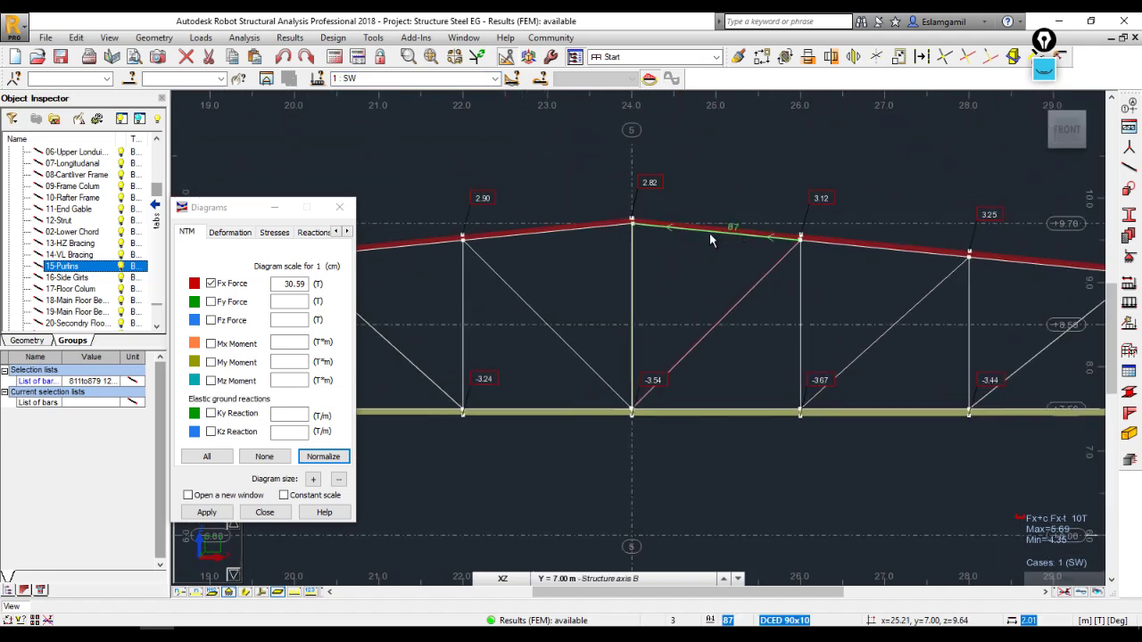
scroll(737, 239, "down", 1)
scroll(844, 187, "down", 3)
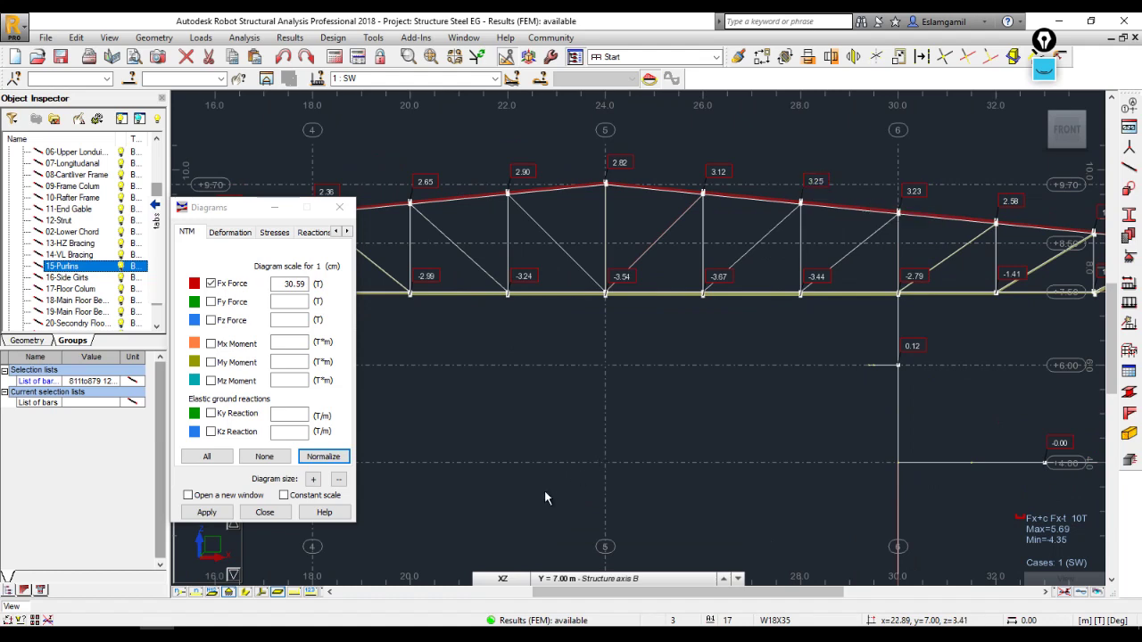
Switch to the Book1 workbook in Excel and enter Comp as the first member in cell C5.
mouse_move(230, 631)
mouse_move(281, 595)
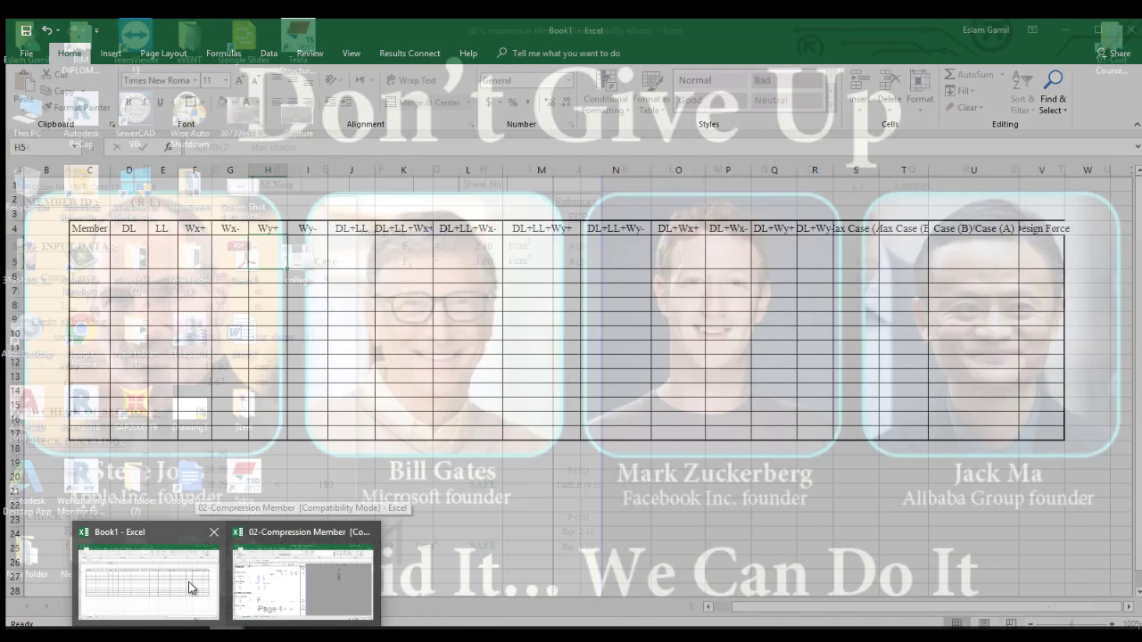
left_click(191, 583)
left_click(124, 237)
left_click(89, 245)
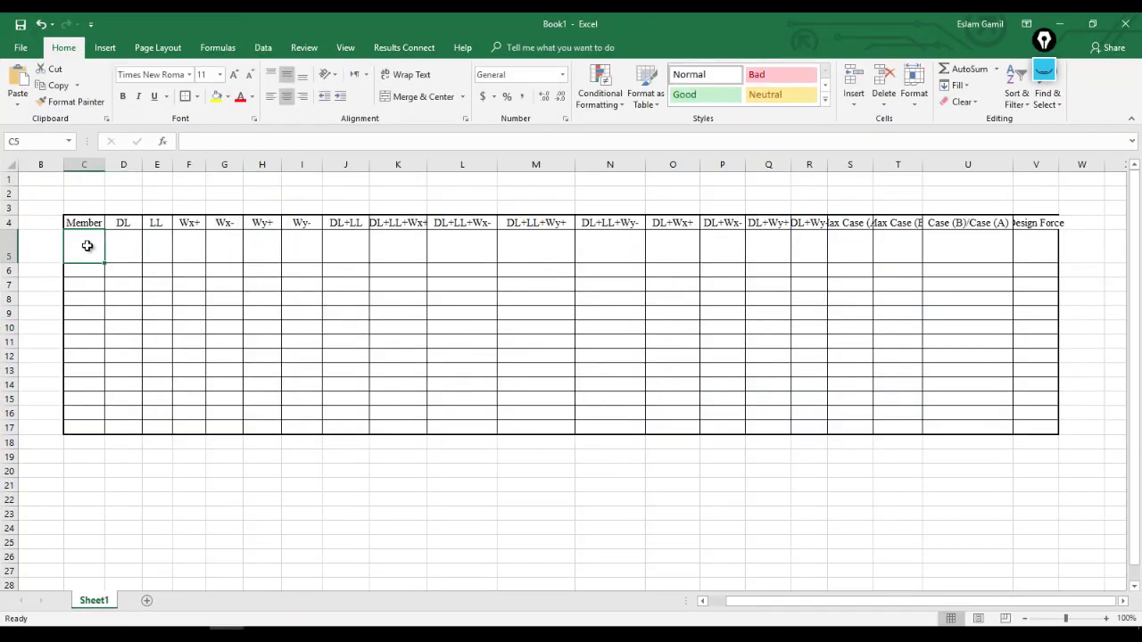
type("Comp")
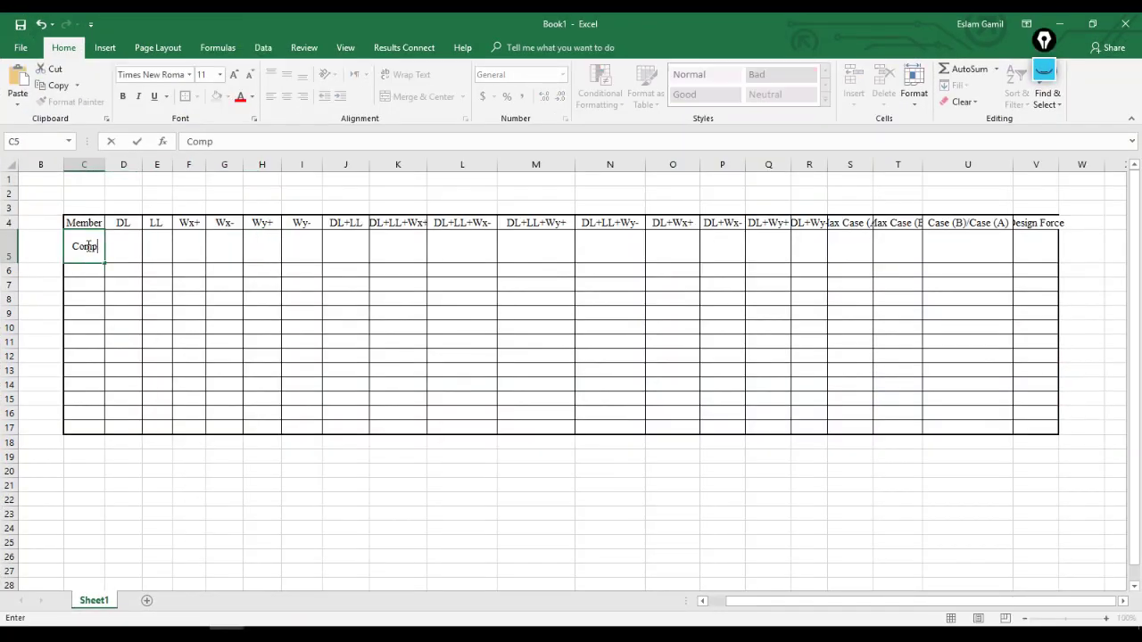
key("Tab")
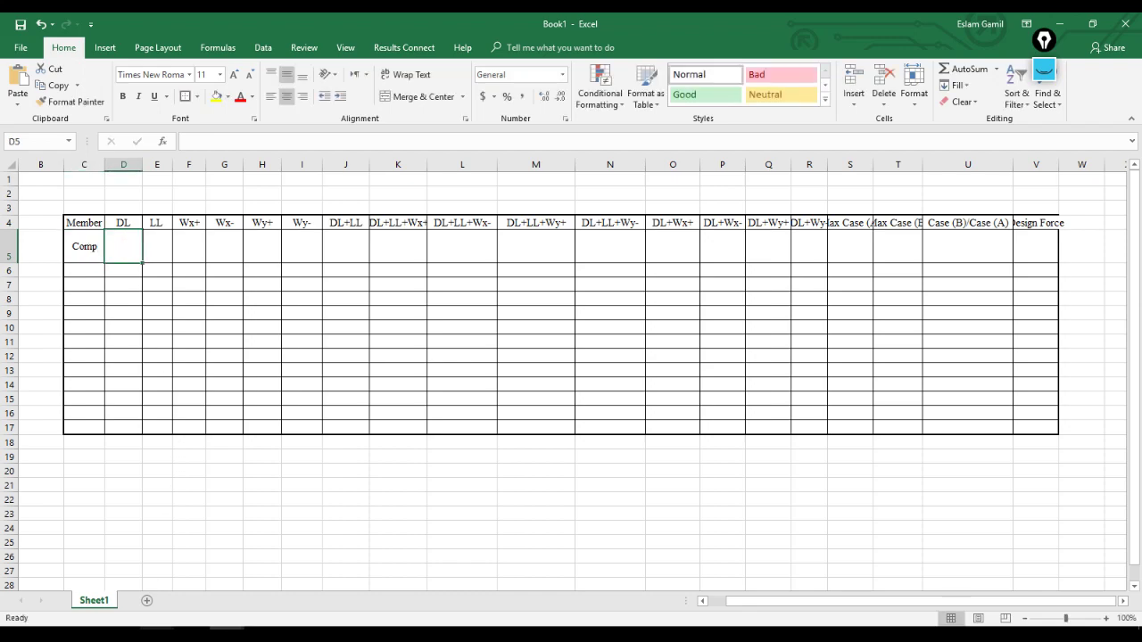
Recheck the SW force in Robot Structural Analysis and enter 3.25 in the Comp row's DL cell in Excel.
key("alt+Tab")
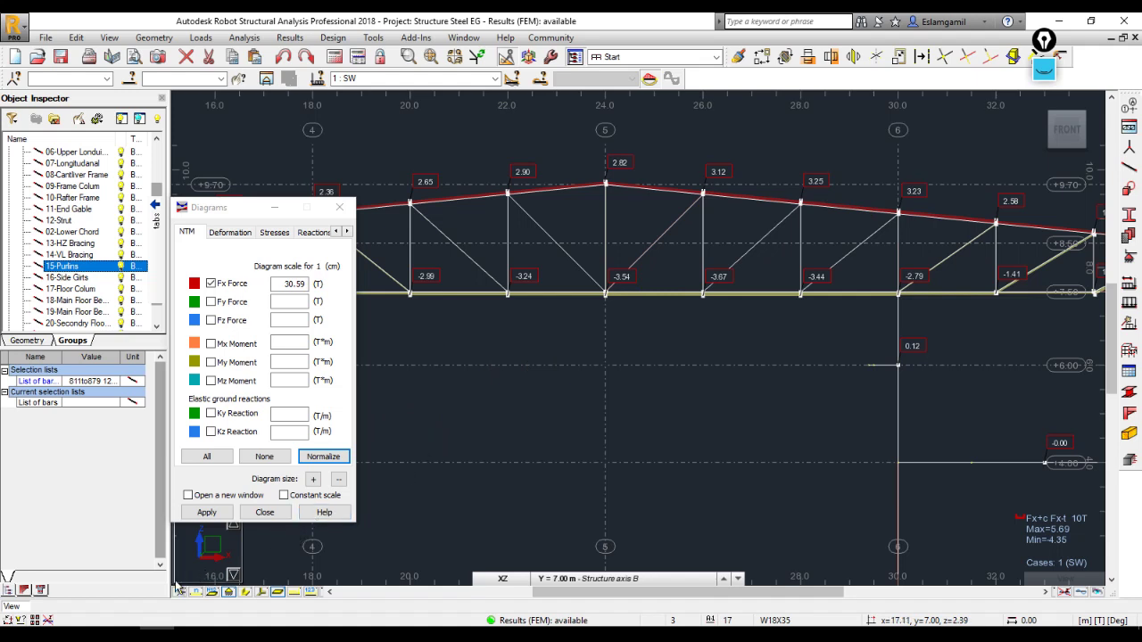
mouse_move(192, 628)
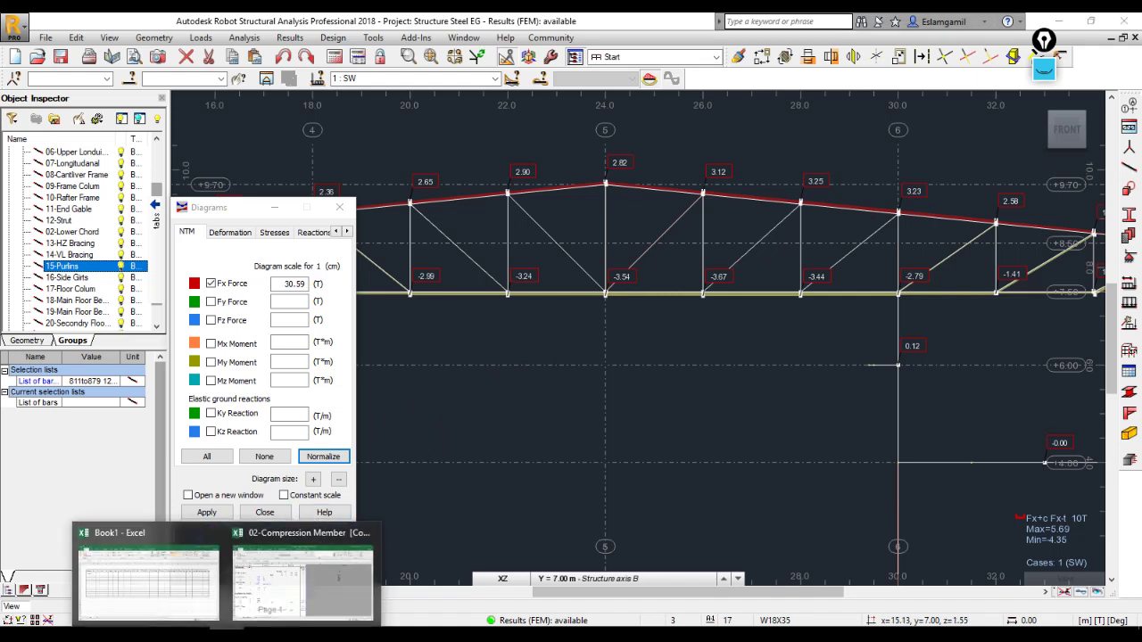
left_click(158, 583)
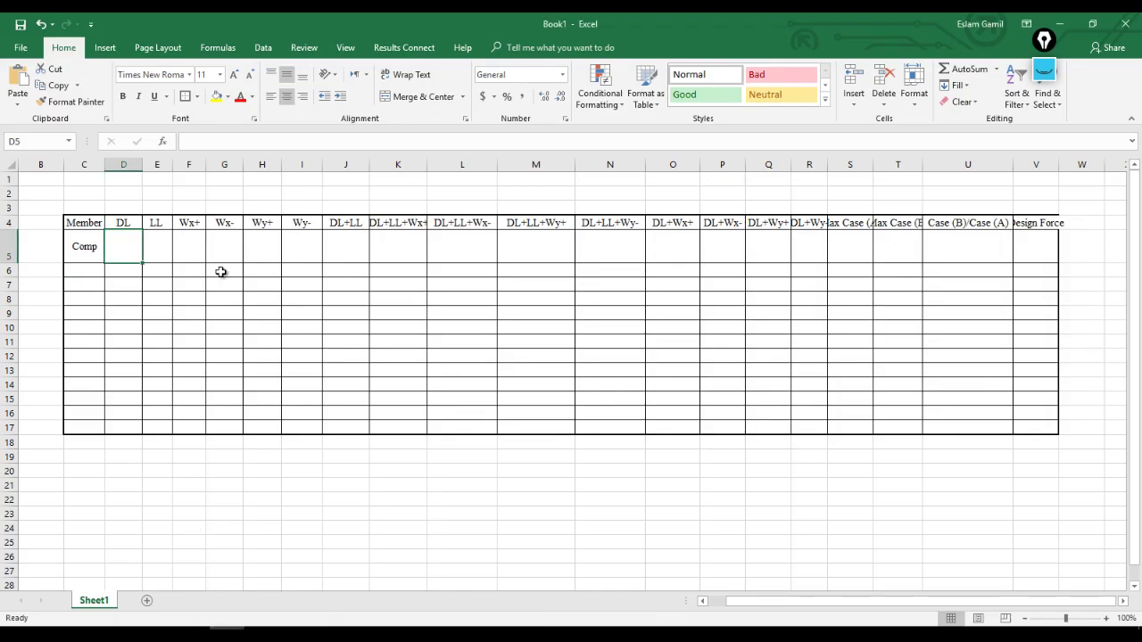
type("3.25")
left_click(152, 252)
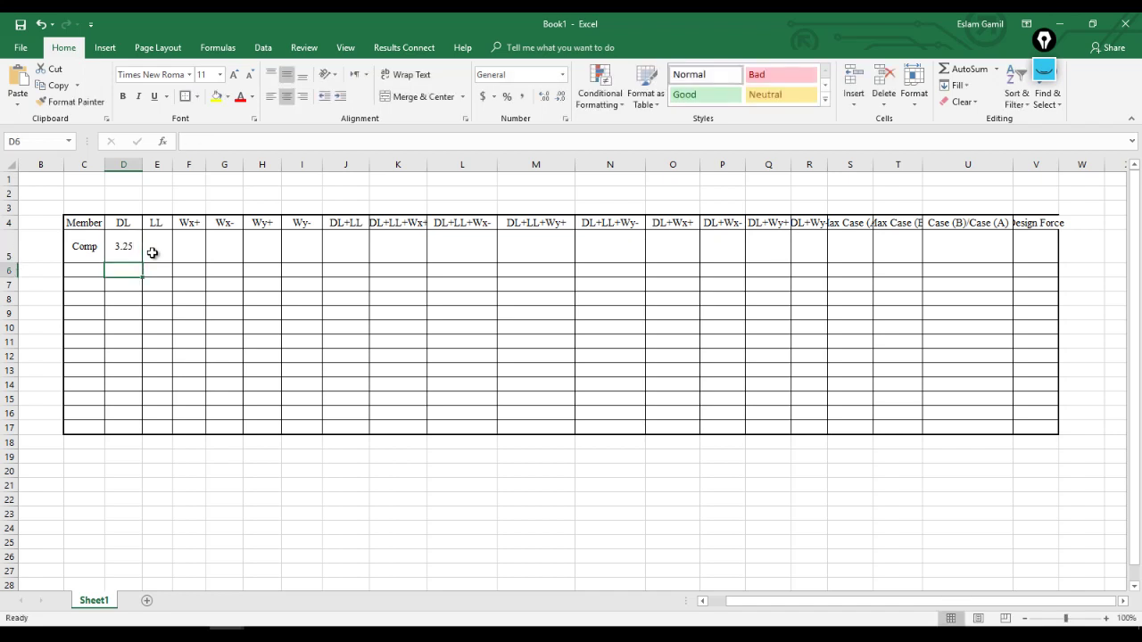
Return to Robot Structural Analysis and display the truss's axial forces for load case 2: DL2.
key("alt+Tab")
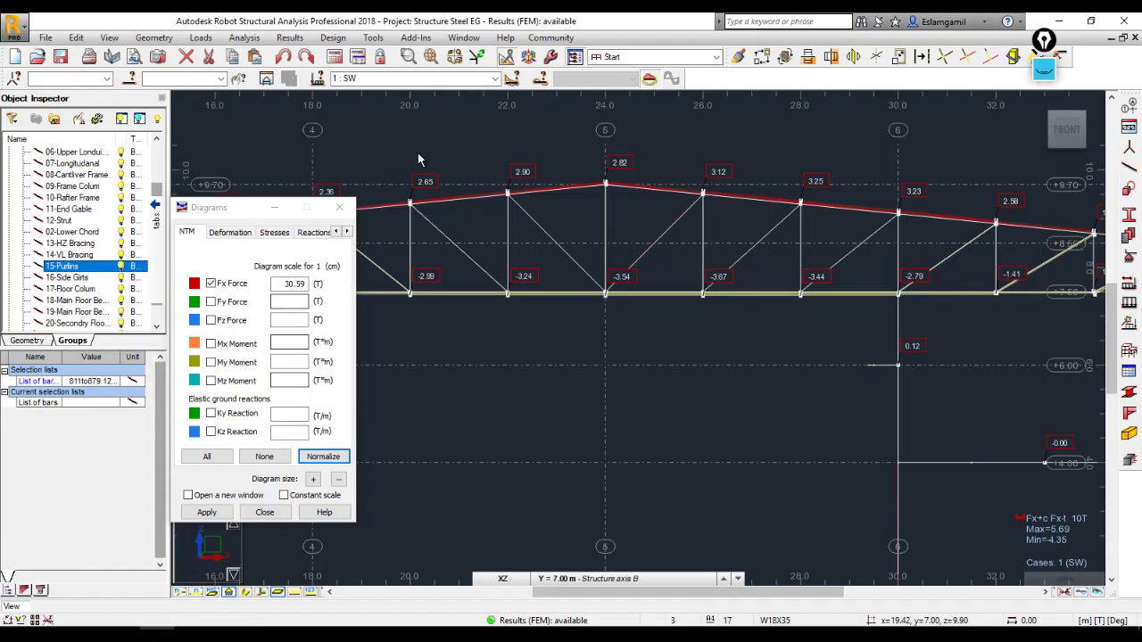
left_click(410, 79)
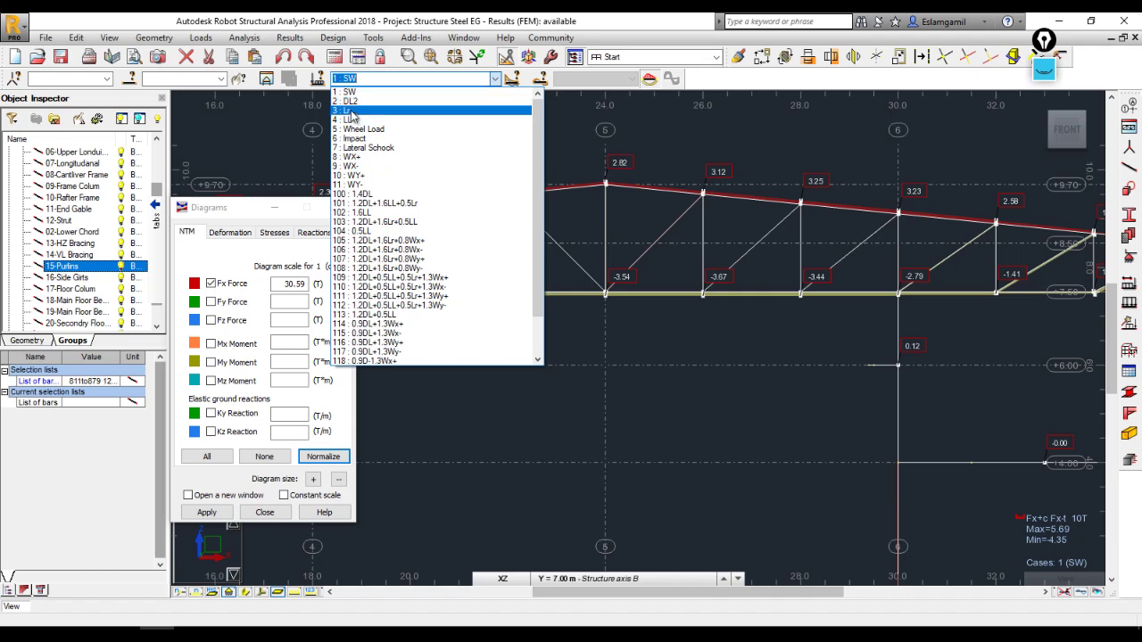
left_click(356, 111)
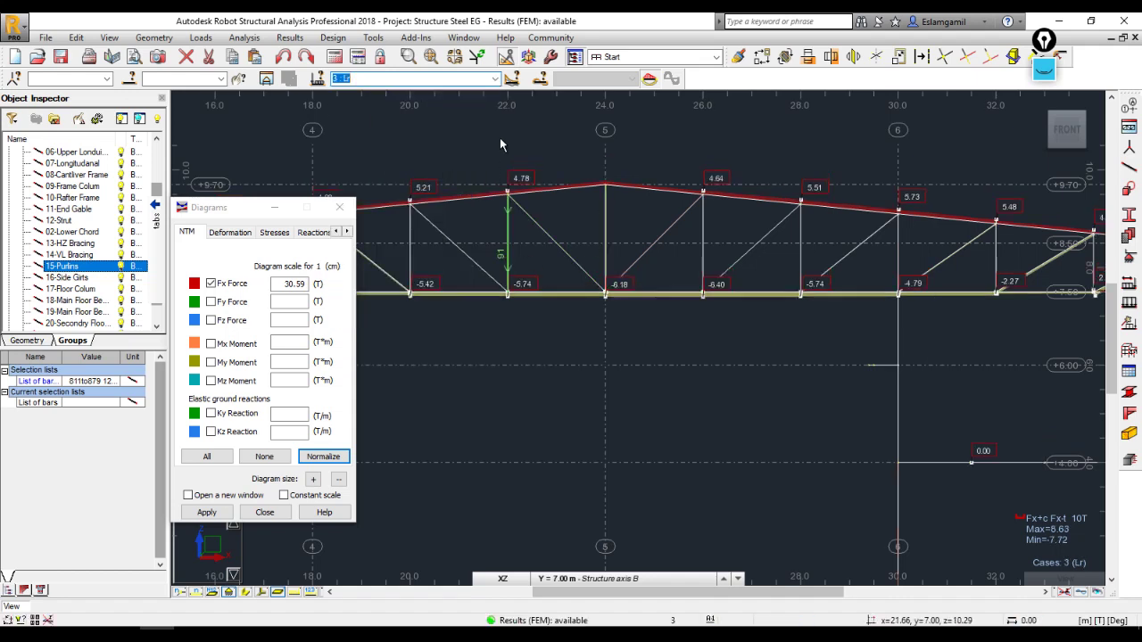
left_click(495, 79)
scroll(397, 100, "up", 2)
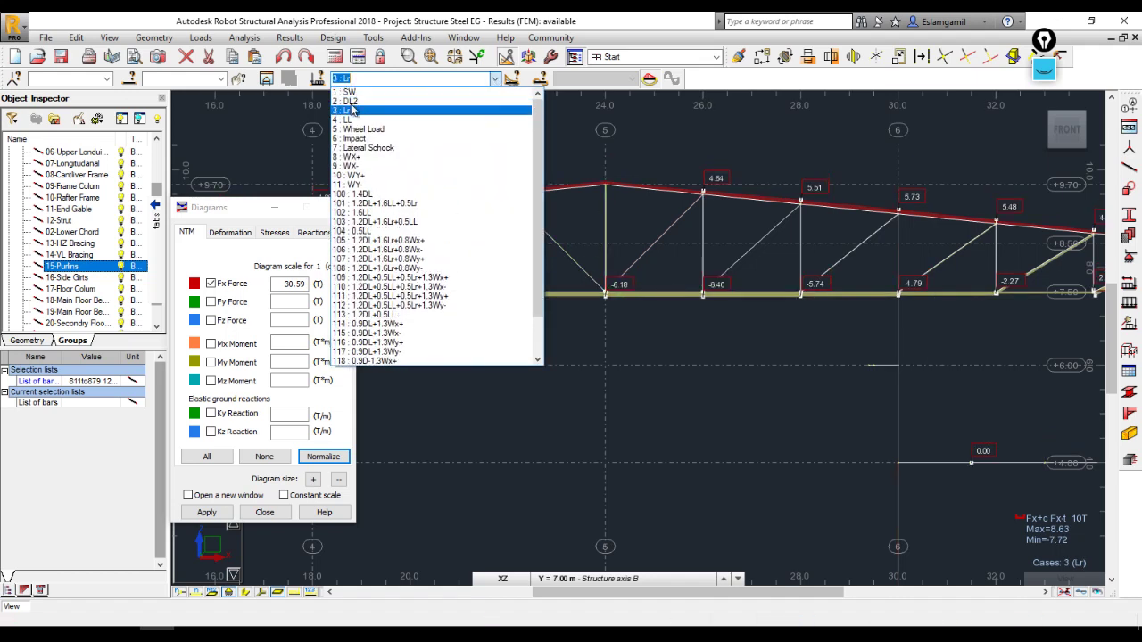
left_click(349, 101)
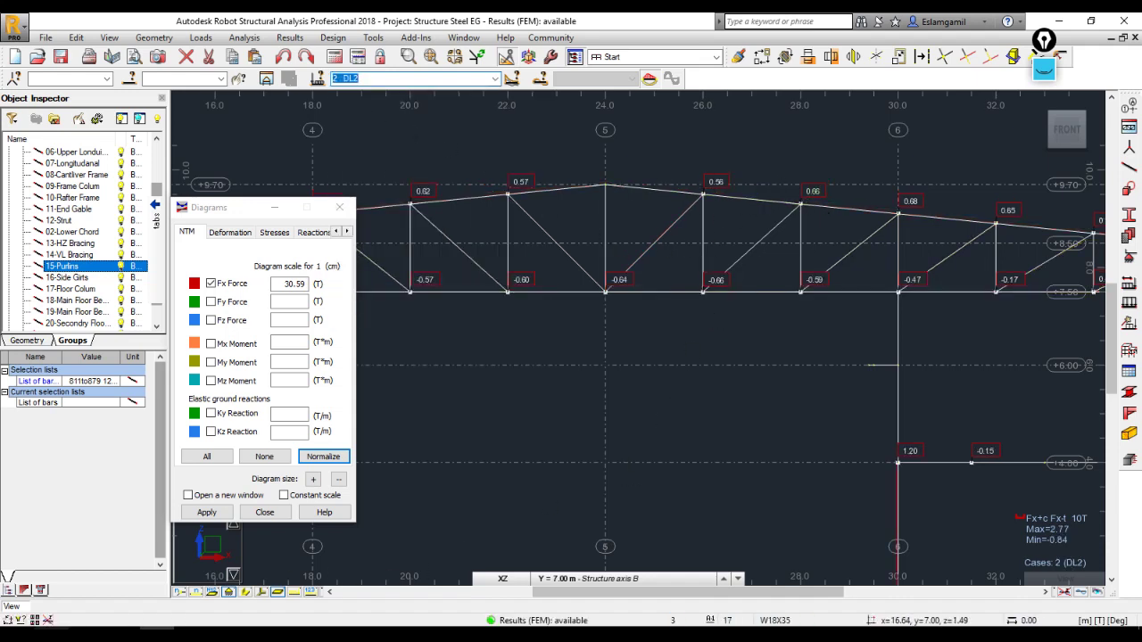
Open Calculator and check the Comp row in the Book1 workbook before returning to Calculator.
key("super")
type("ca")
left_click(122, 289)
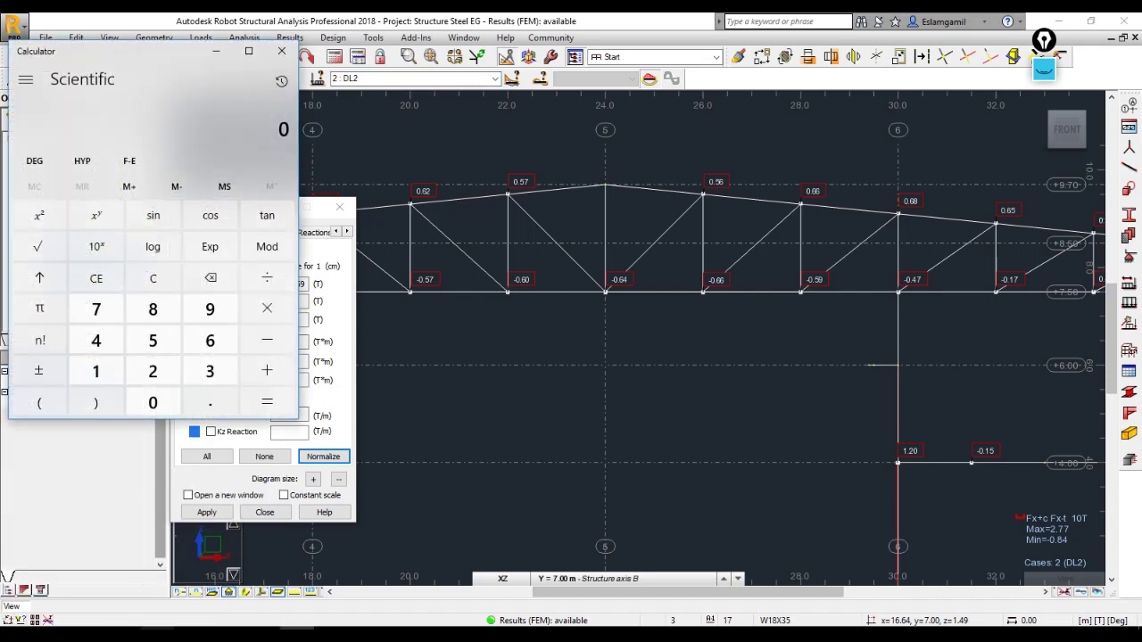
mouse_move(223, 635)
left_click(152, 573)
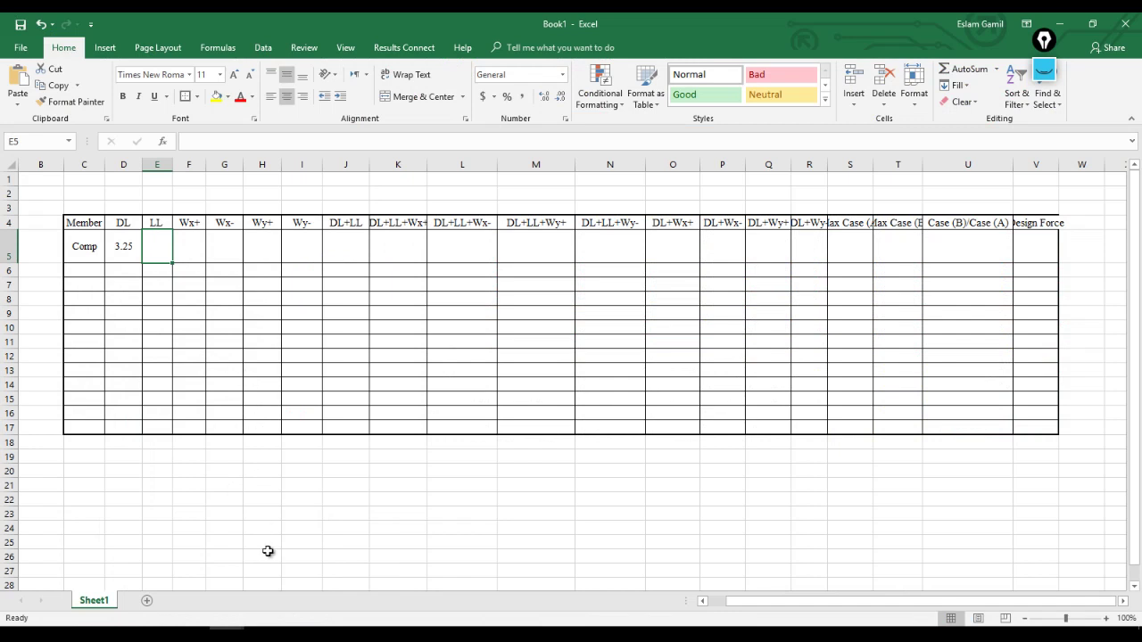
left_click(298, 636)
Add the SW force of 3.25 and the DL2 force of 0.68 in Calculator.
left_click(214, 372)
left_click(210, 402)
left_click(154, 371)
left_click(157, 344)
left_click(223, 372)
left_click(210, 277)
left_click(267, 370)
left_click(210, 402)
left_click(209, 340)
left_click(152, 308)
left_click(287, 398)
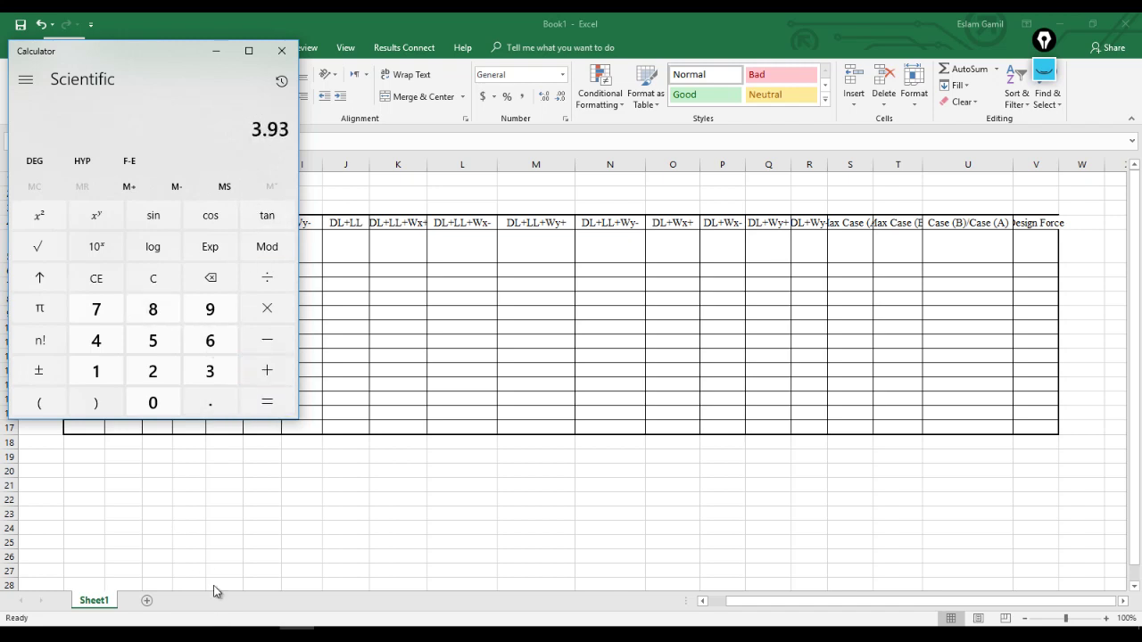
Set the Comp row's DL value in cell D5 of the Excel table to 3.93.
left_click(152, 466)
left_click(135, 250)
type("3.93")
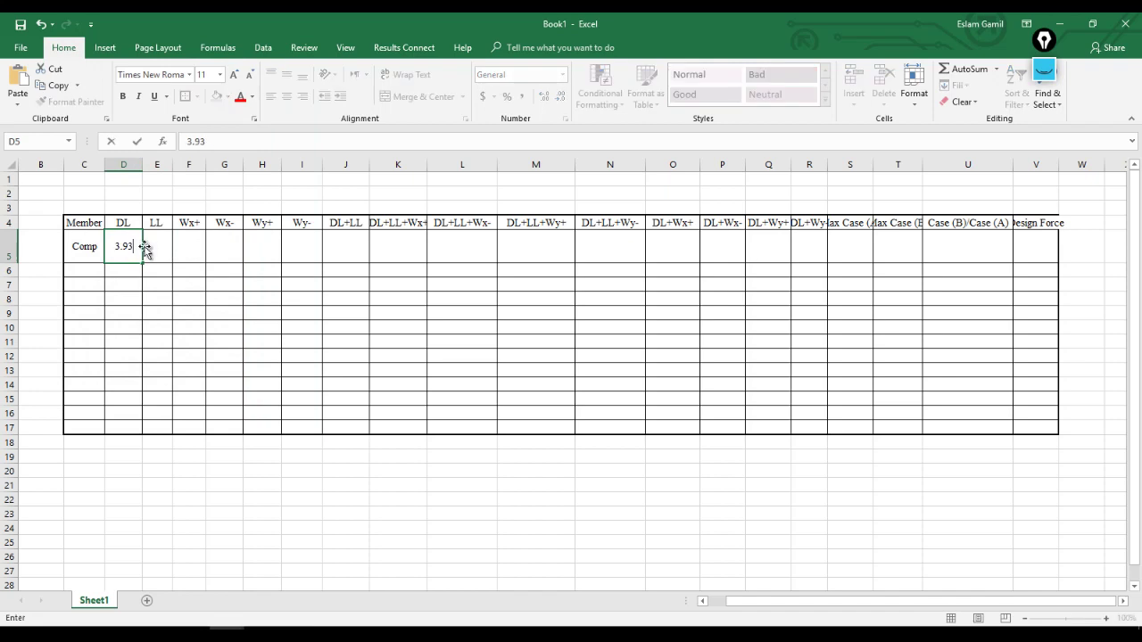
left_click(145, 246)
Display load case 3: Lr in Robot Structural Analysis and enter its chord force, 5.73, in the Comp row's LL cell in Excel.
key("alt+Tab")
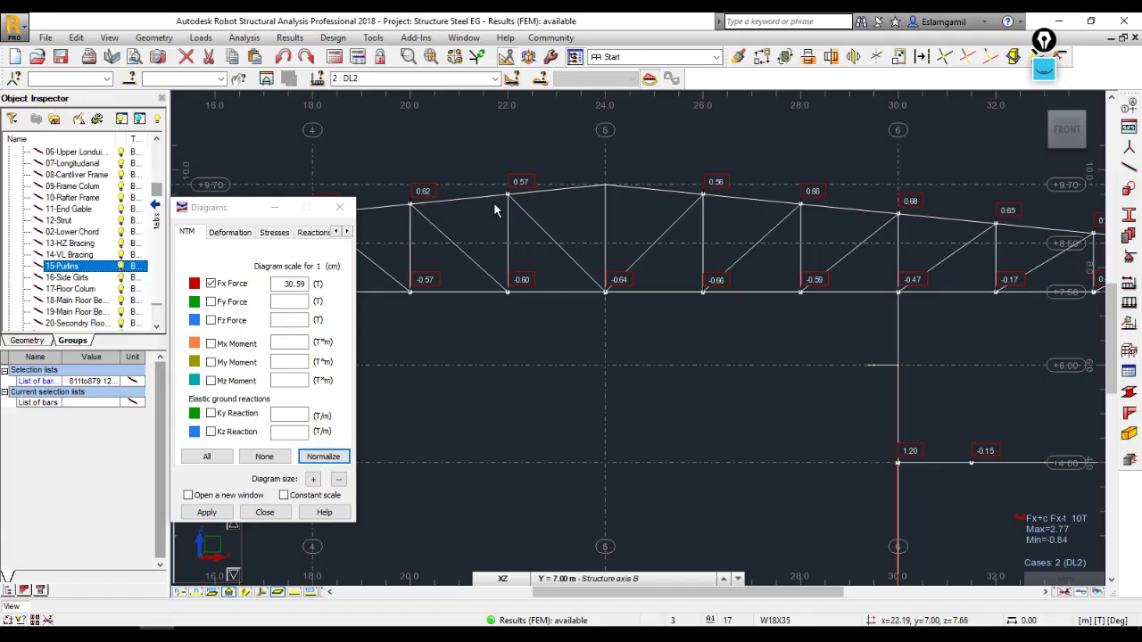
left_click(495, 79)
left_click(585, 188)
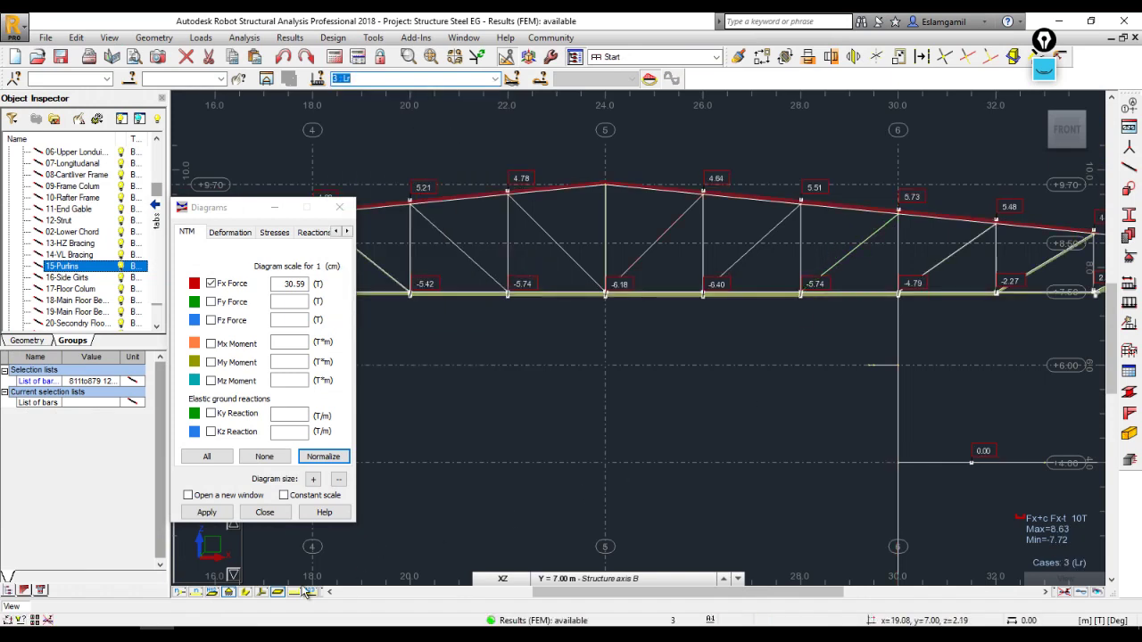
left_click(145, 575)
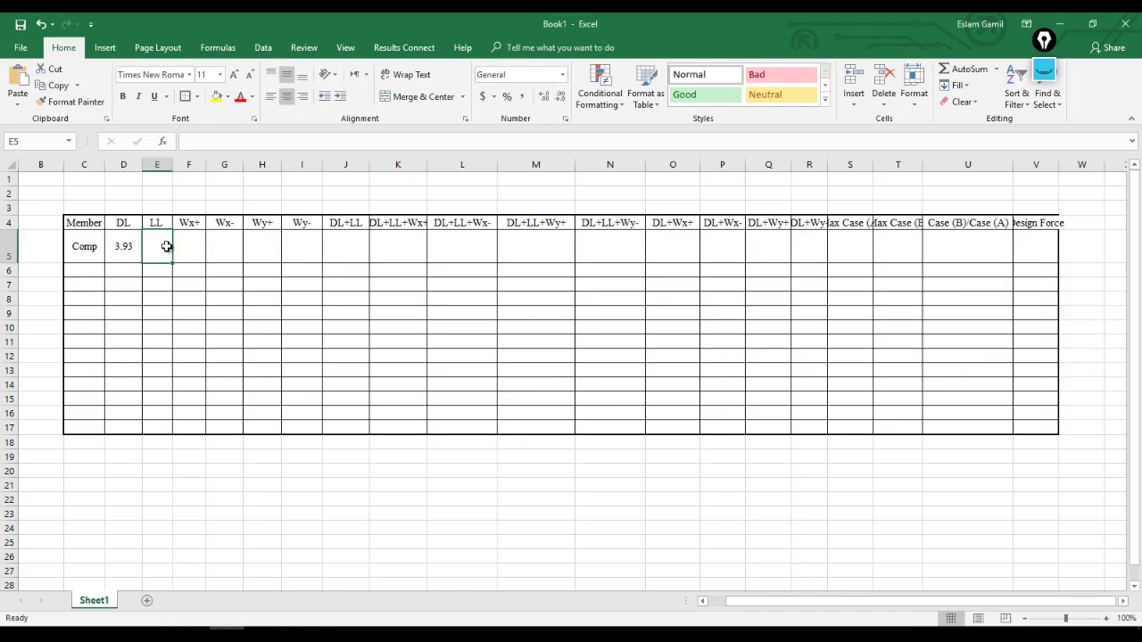
type("5.73")
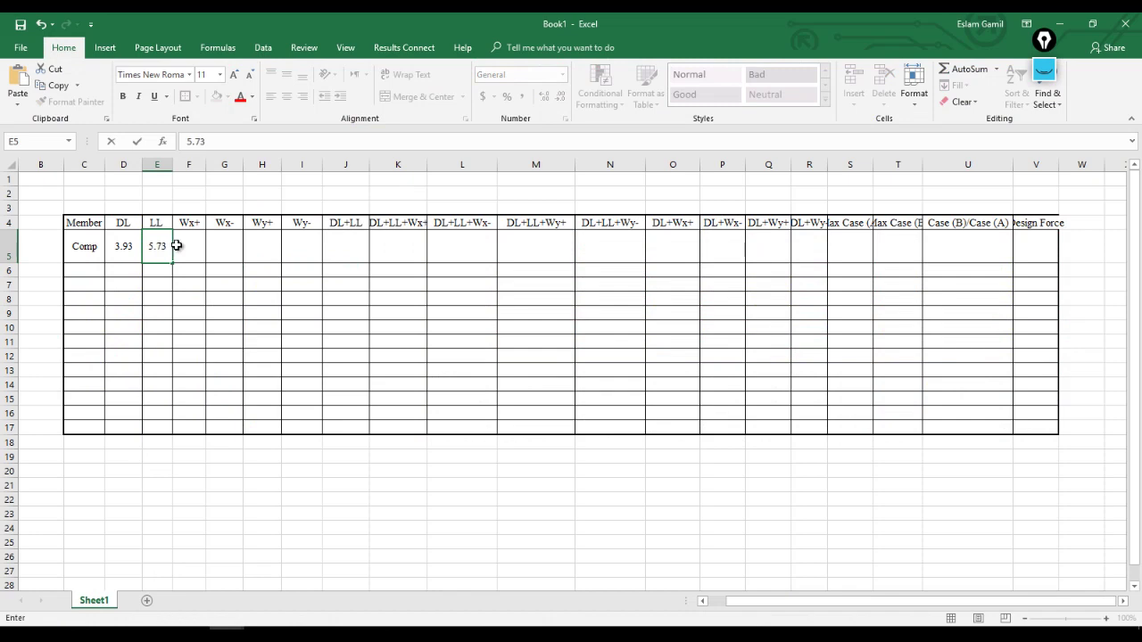
left_click(177, 245)
Display load case 8: WX+ in Robot Structural Analysis and enter 3.15 in the Comp row's Wx+ cell in Excel.
key("alt+Tab")
left_click(492, 78)
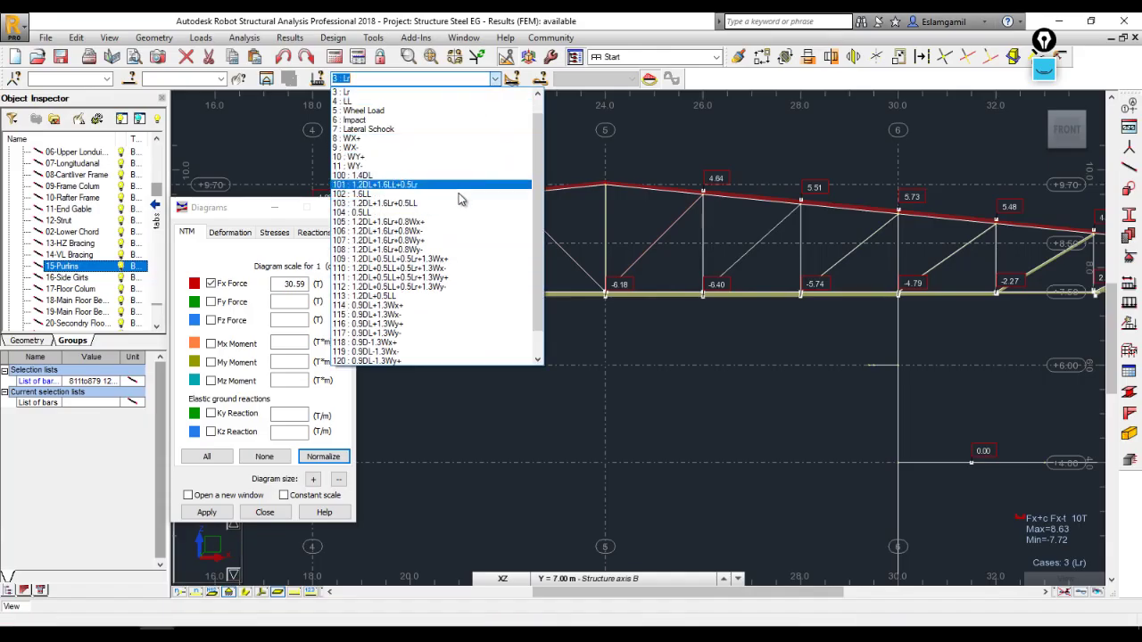
left_click(372, 139)
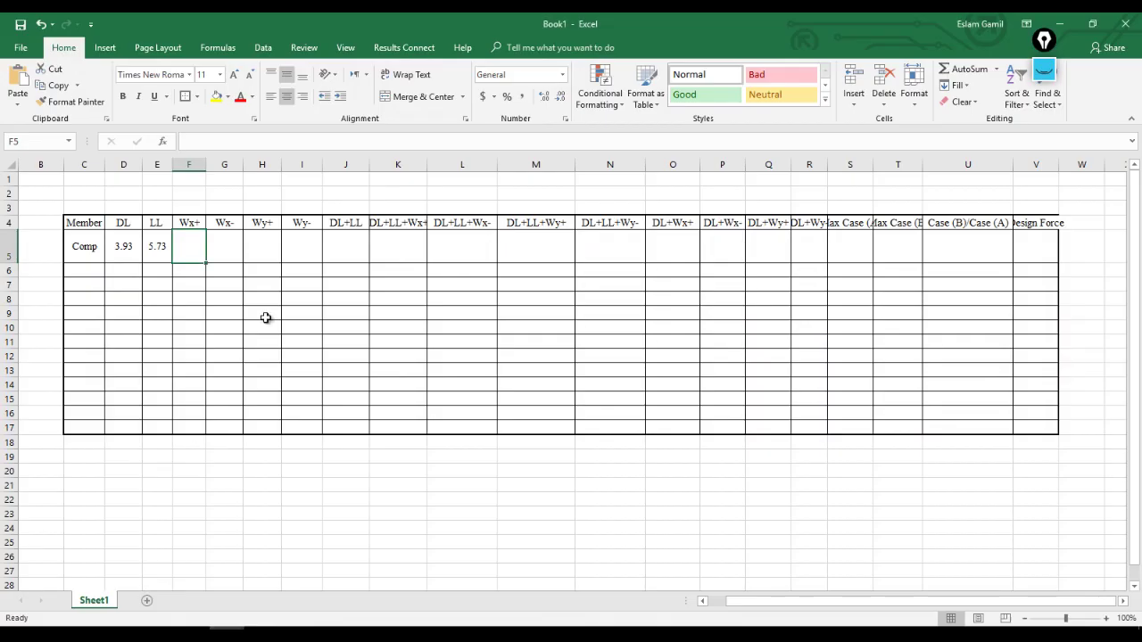
left_click(227, 628)
type("3.")
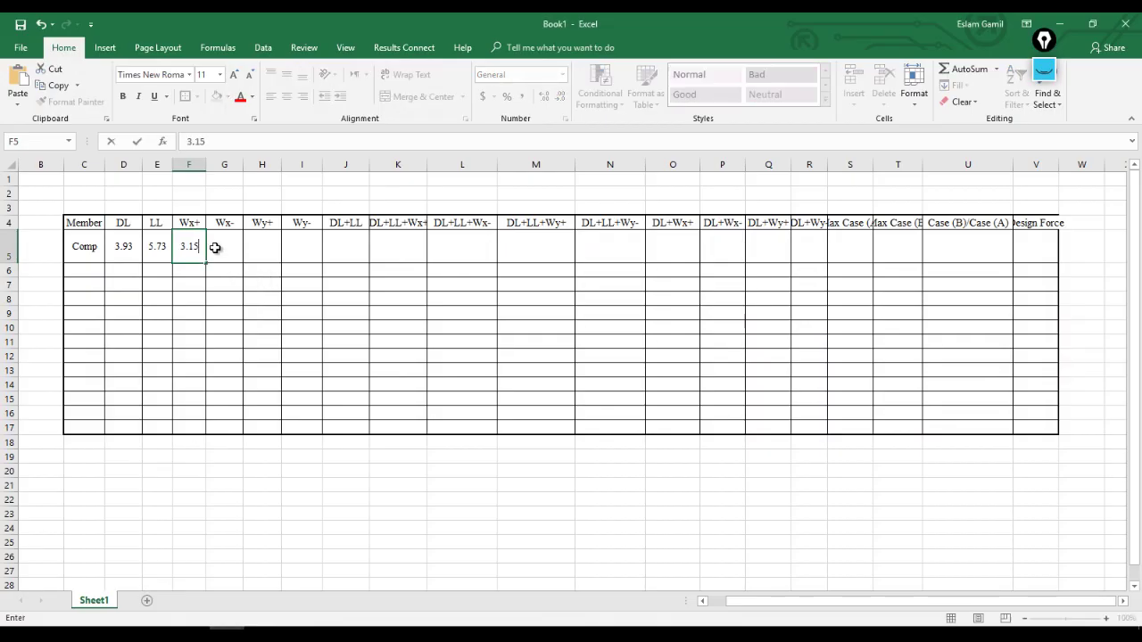
type("15")
Change the Comp row's DL value in the Excel table to -3.93.
key("Left")
key("Left")
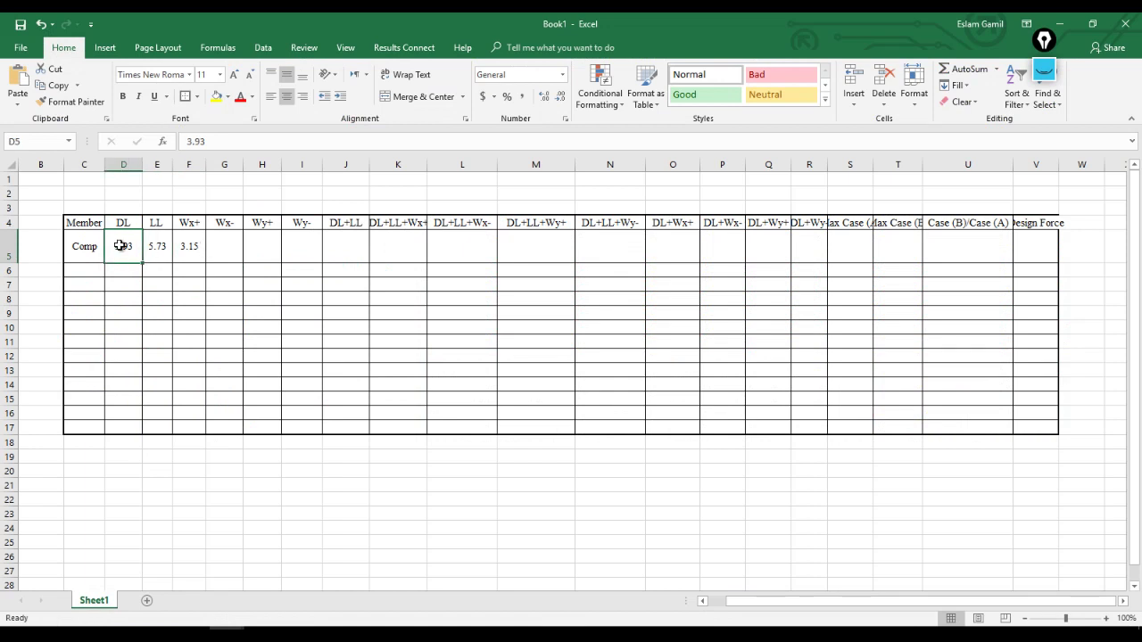
type("-")
left_click(157, 249)
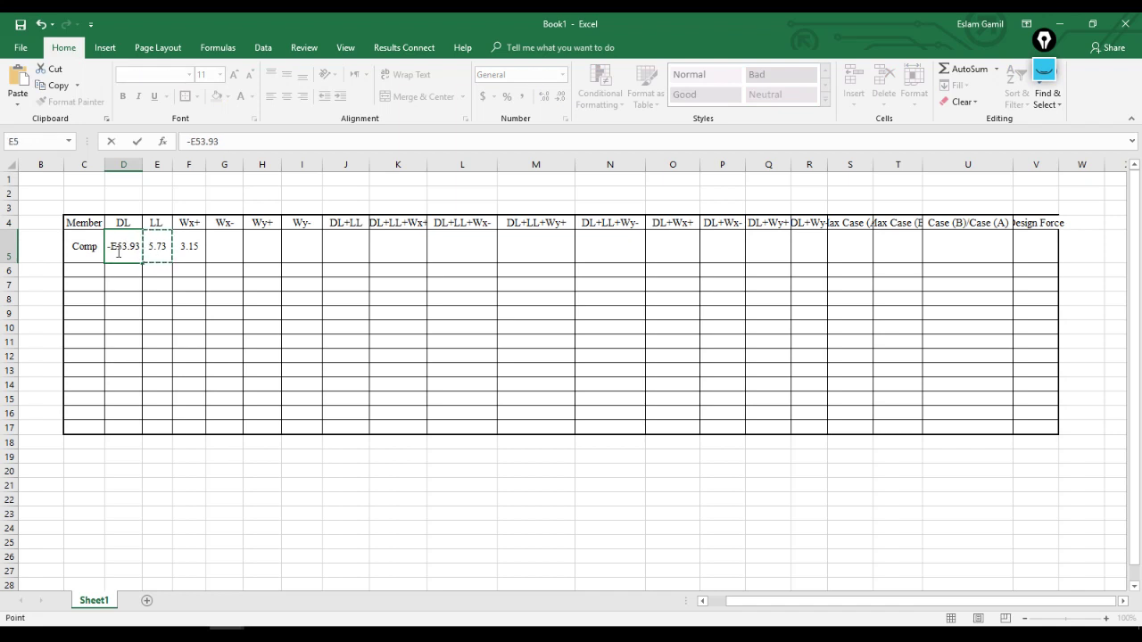
left_click_drag(121, 251, 108, 250)
left_click(148, 252)
left_click_drag(137, 252, 117, 248)
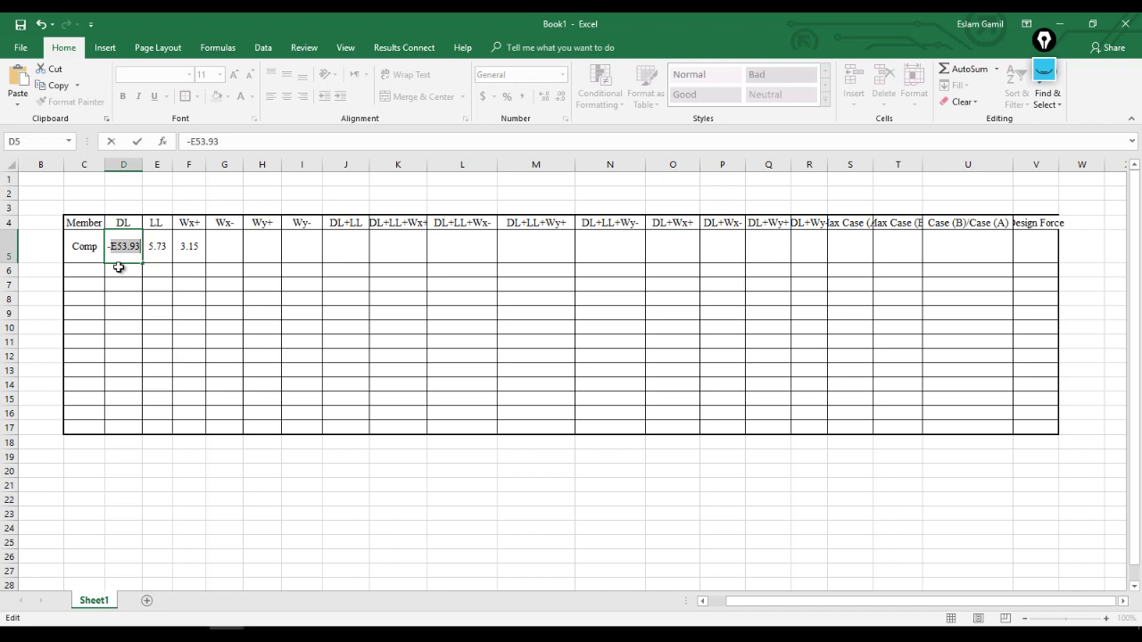
type("-")
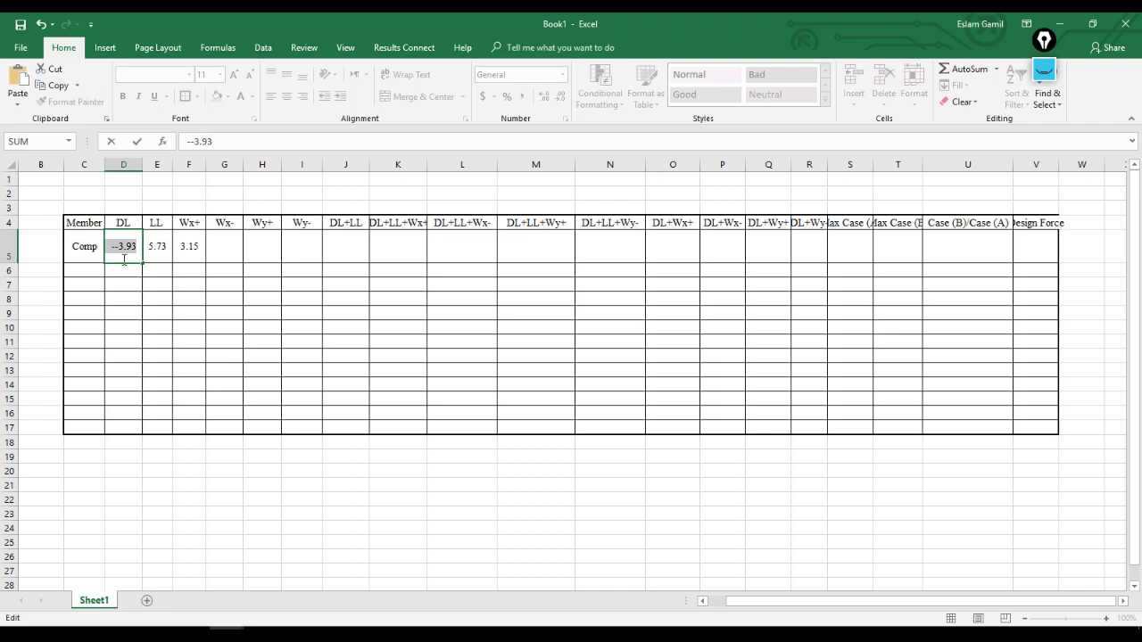
type("-")
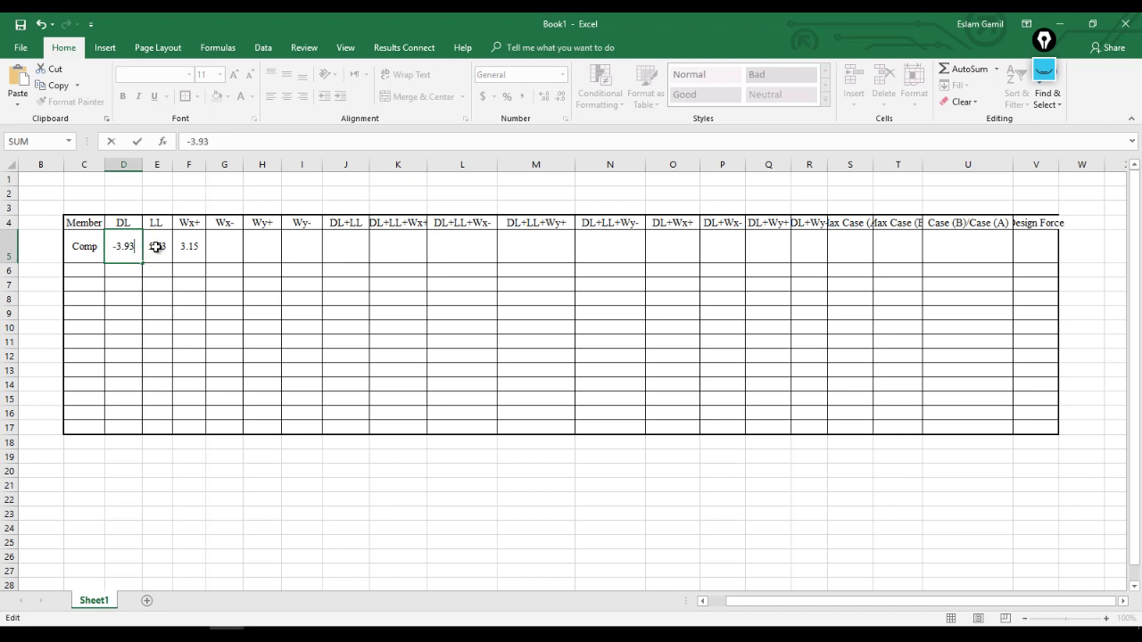
Change the Comp row's LL value to -5.73.
left_click(156, 247)
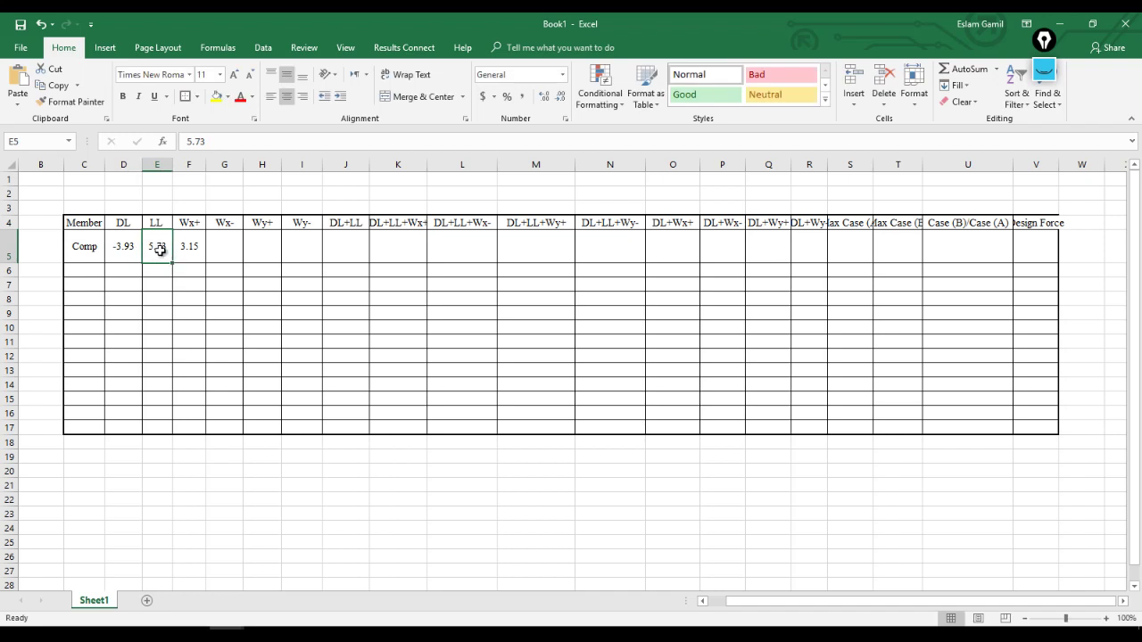
double_click(159, 250)
left_click_drag(169, 250, 148, 253)
type("-5.73")
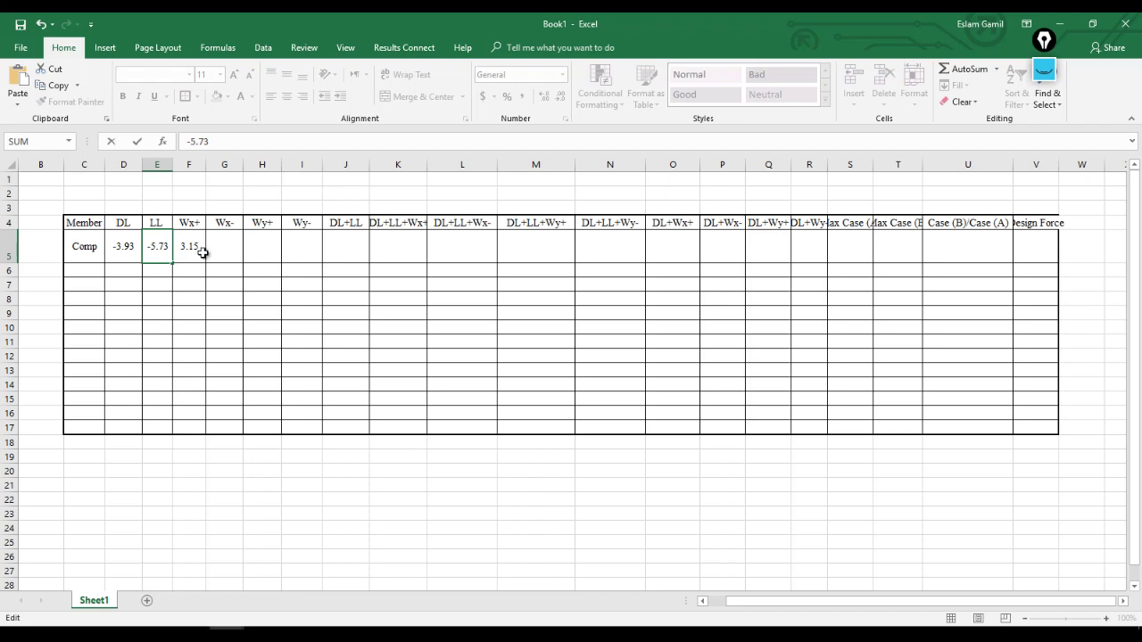
Display load case 9: WX- in Robot Structural Analysis and enter its chord force, 4.29, in the Comp row's Wx- cell in Excel.
left_click(241, 254)
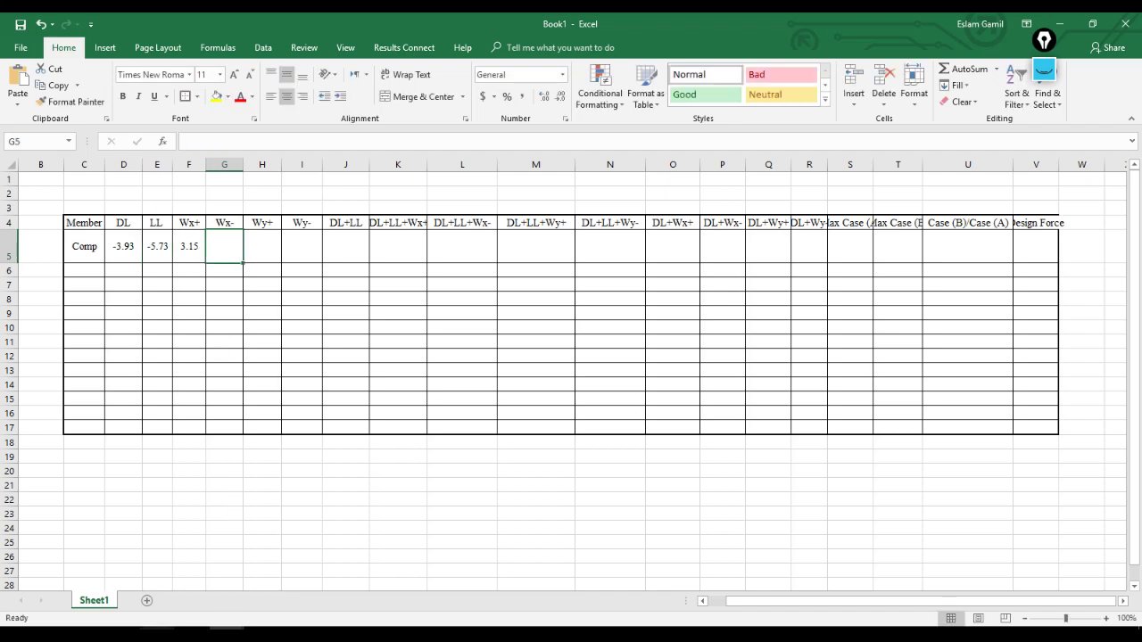
key("alt+Tab")
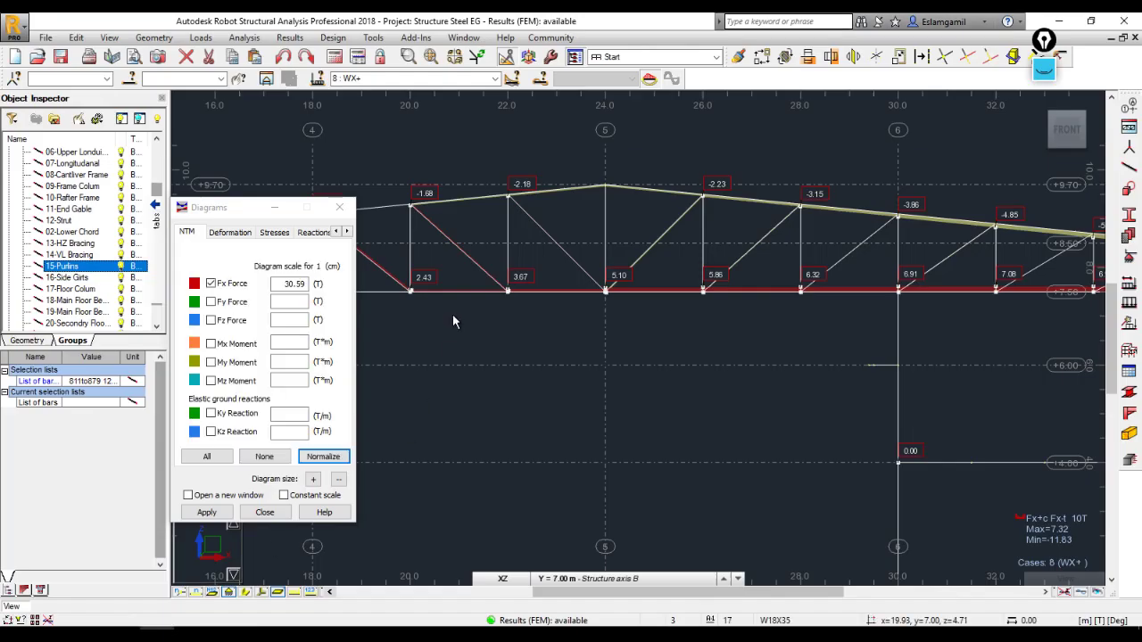
left_click(497, 79)
left_click(375, 119)
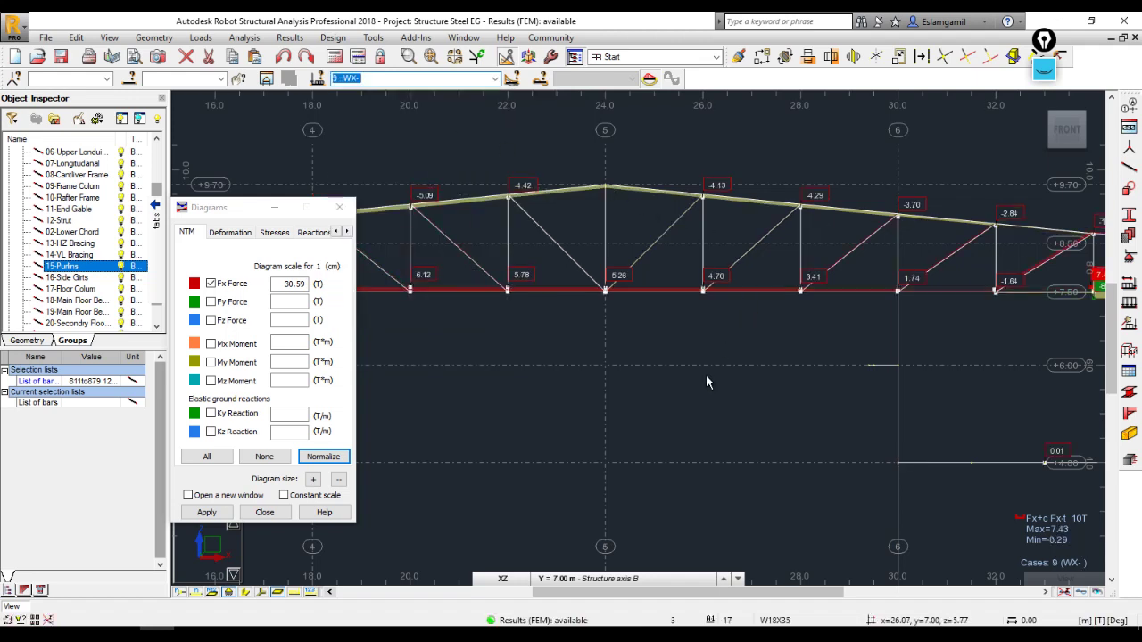
mouse_move(234, 625)
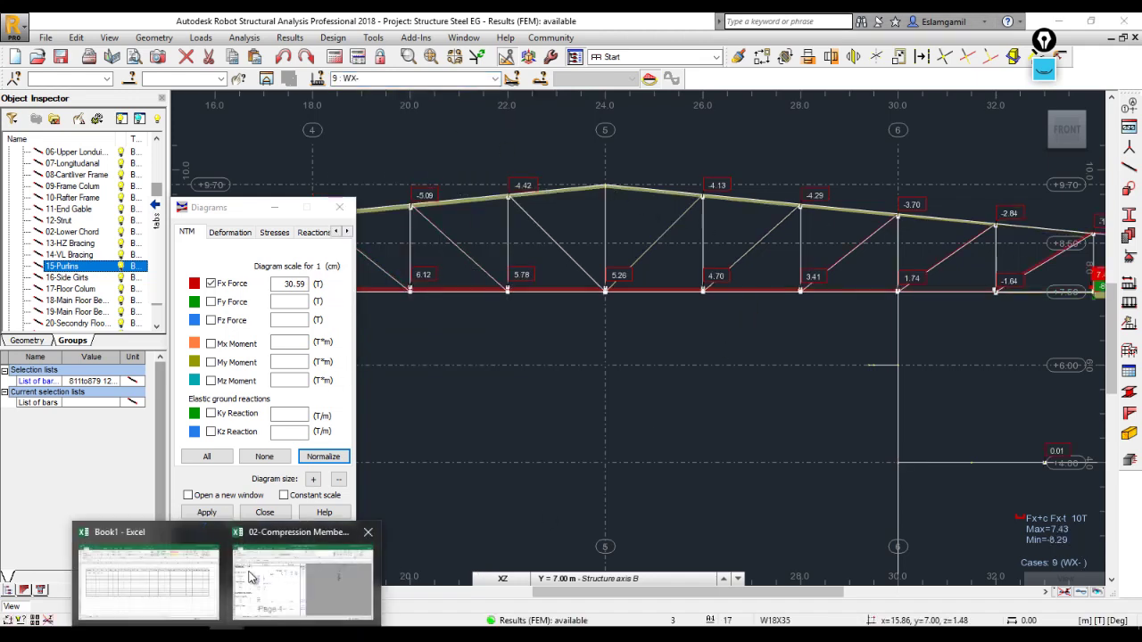
left_click(178, 577)
type("4.29")
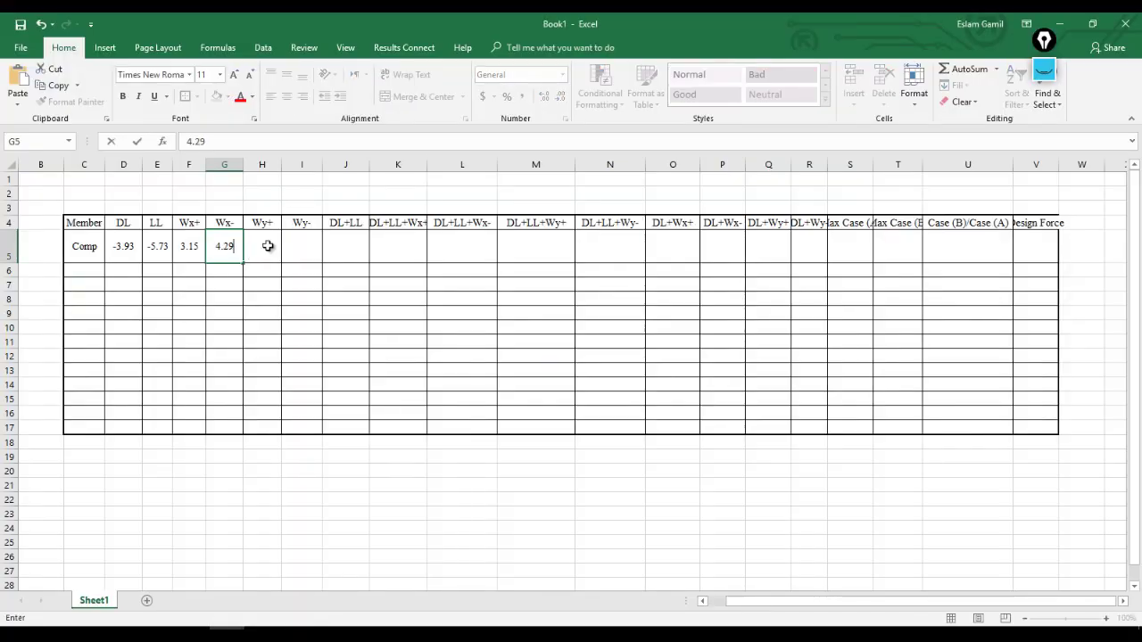
Display load case 10: WY+ in Robot Structural Analysis and enter 3.77 in the Comp row's Wy+ cell in Excel.
left_click(265, 248)
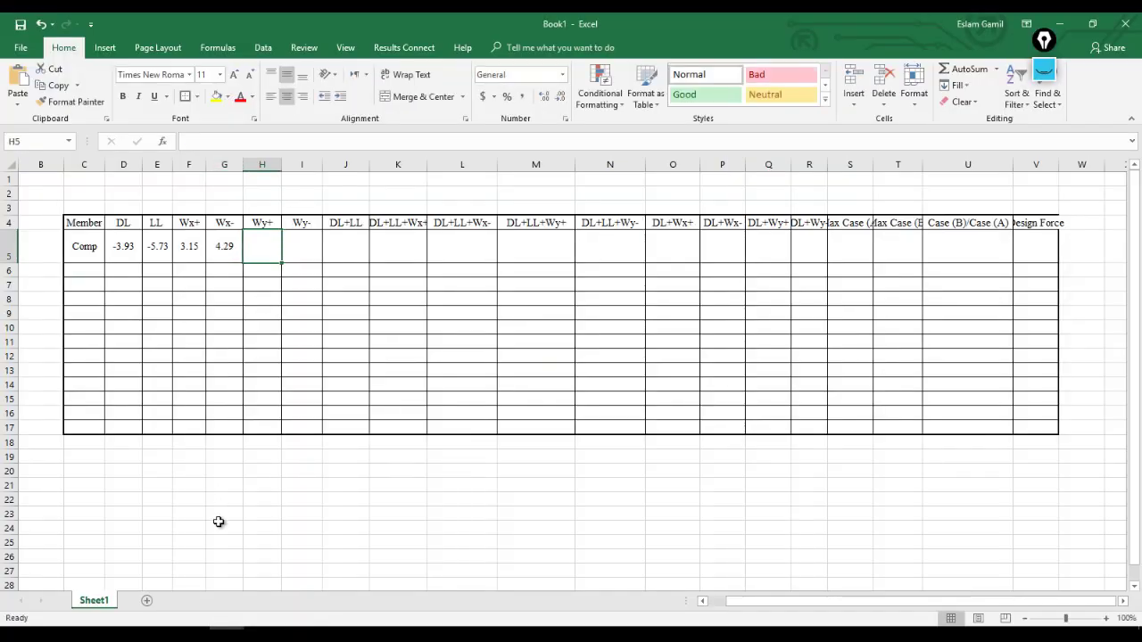
key("alt+Tab")
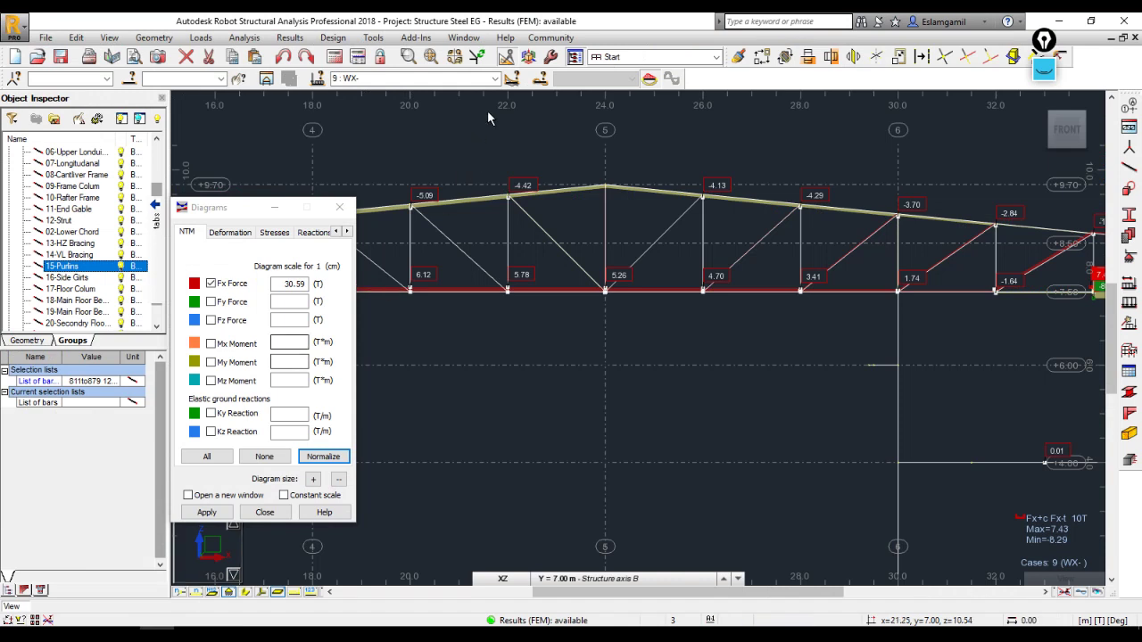
left_click(495, 78)
left_click(433, 128)
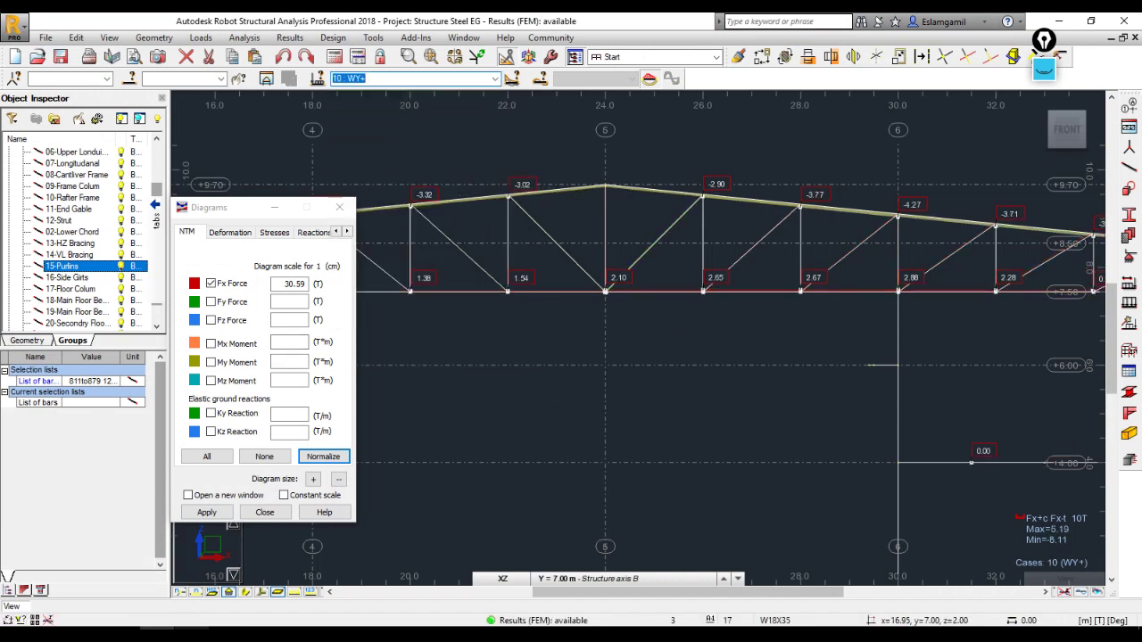
left_click(226, 628)
left_click(147, 576)
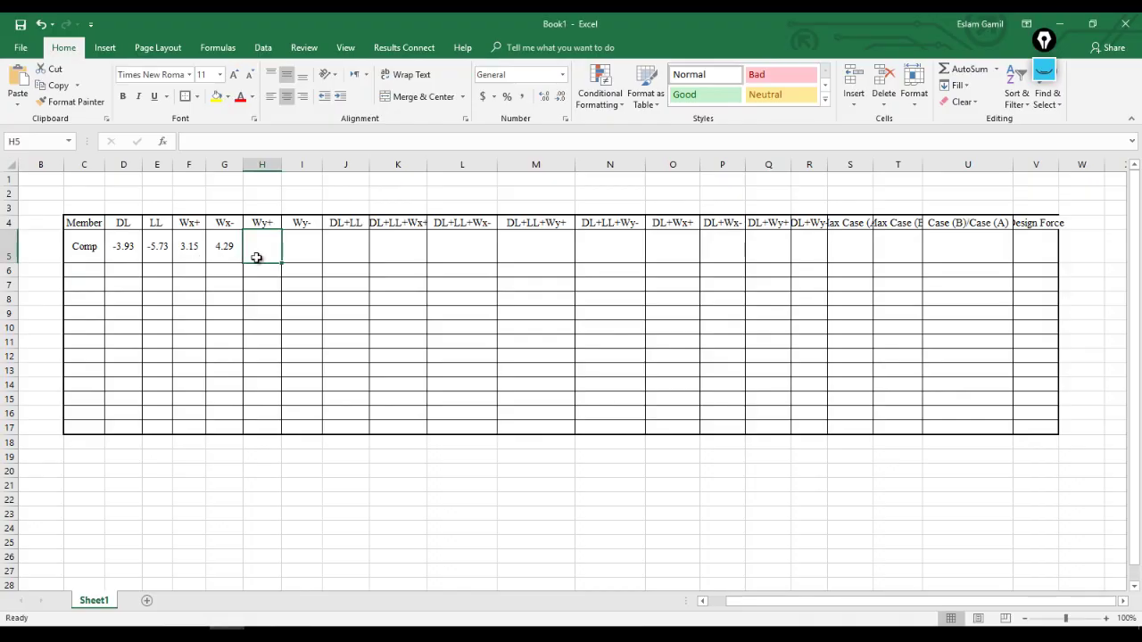
type("3.77")
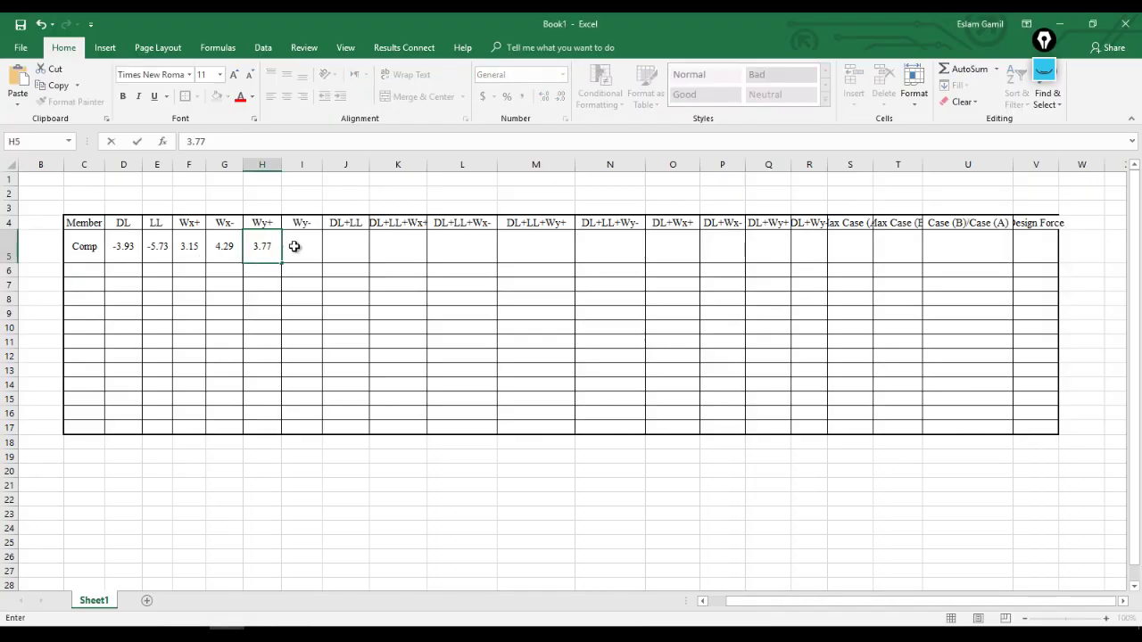
Display load case 11: WY- in Robot Structural Analysis and enter 0.49 in the Comp row's Wy- cell in Excel.
key("Tab")
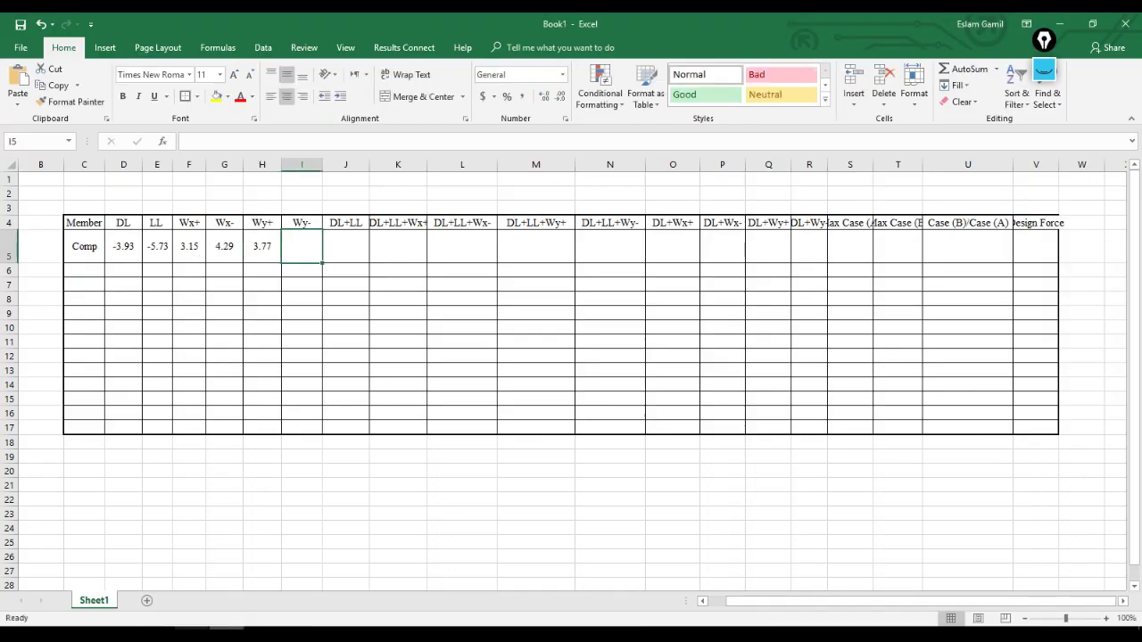
key("alt+Tab")
left_click(495, 78)
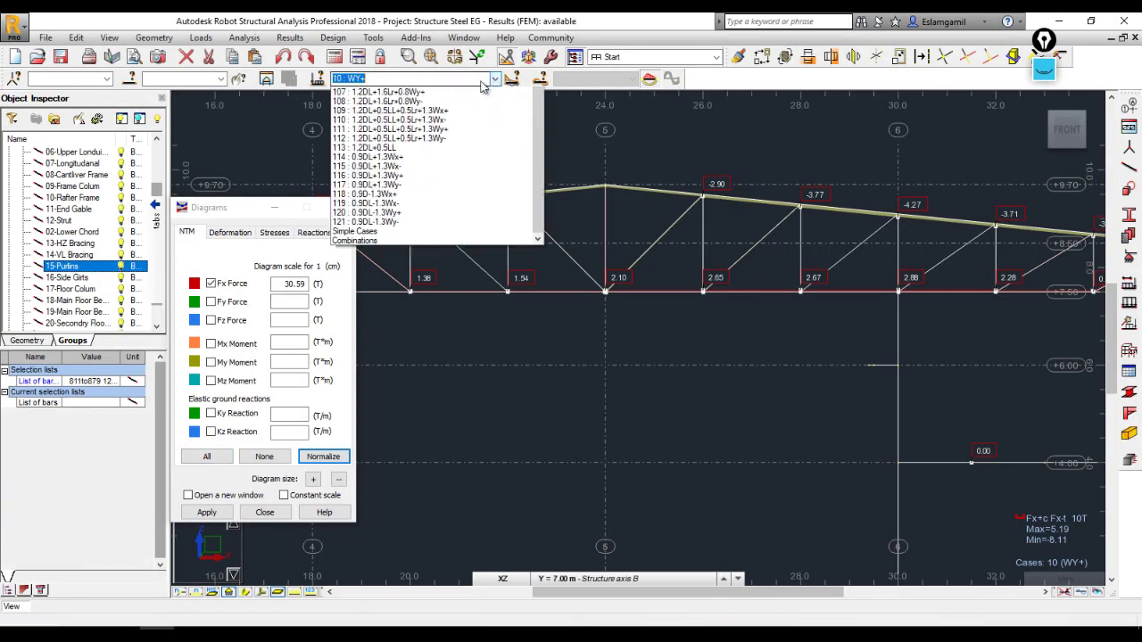
left_click(366, 141)
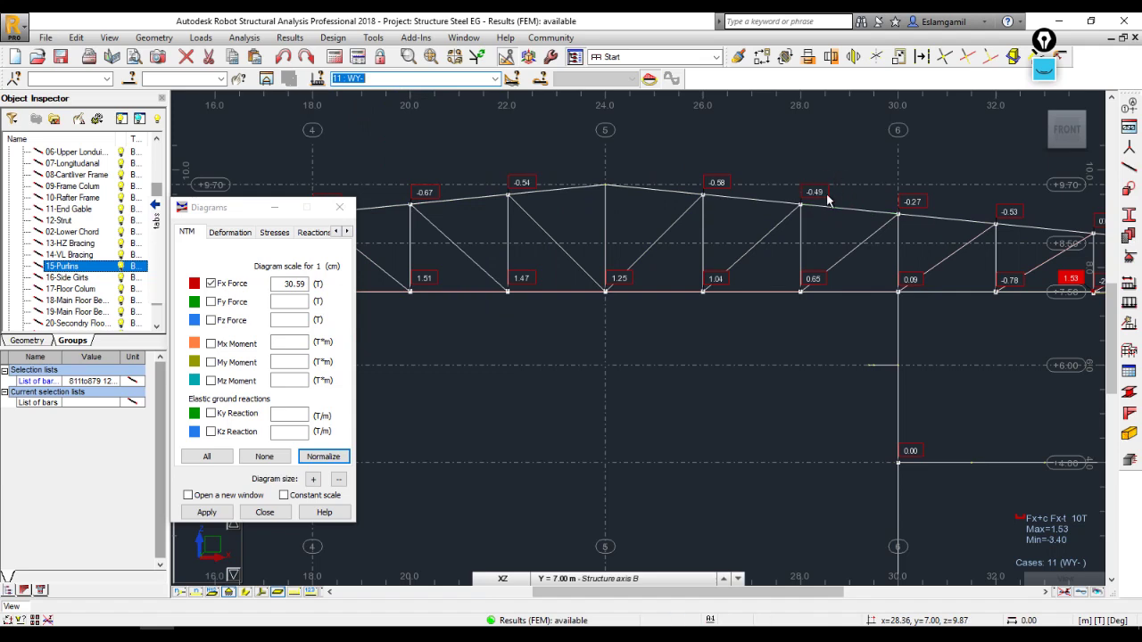
mouse_move(254, 624)
left_click(142, 576)
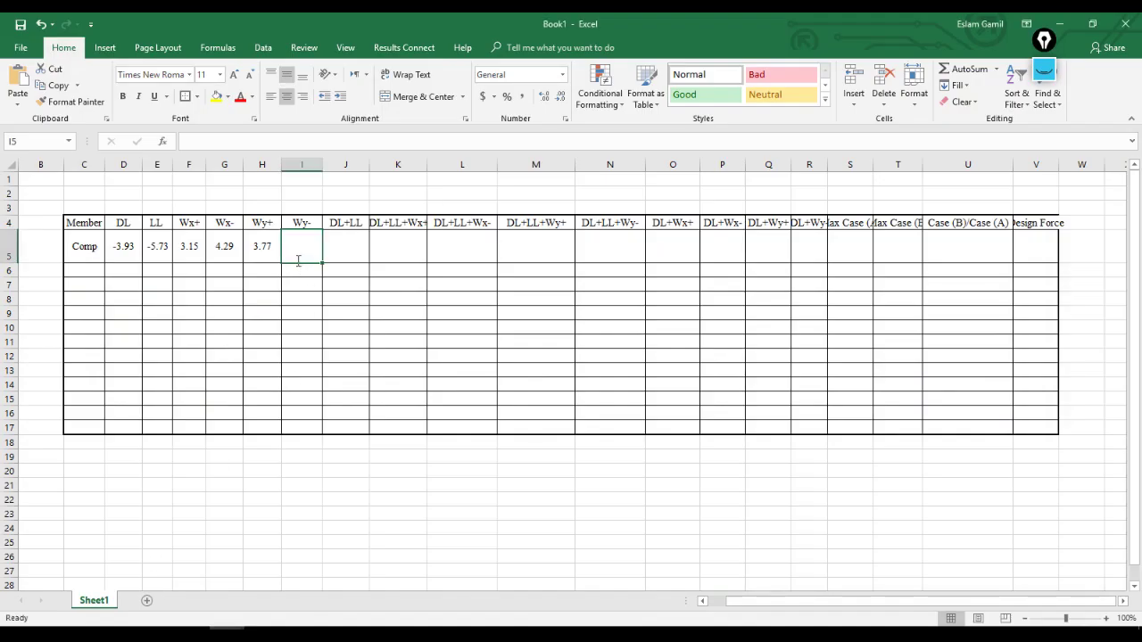
type("0.49")
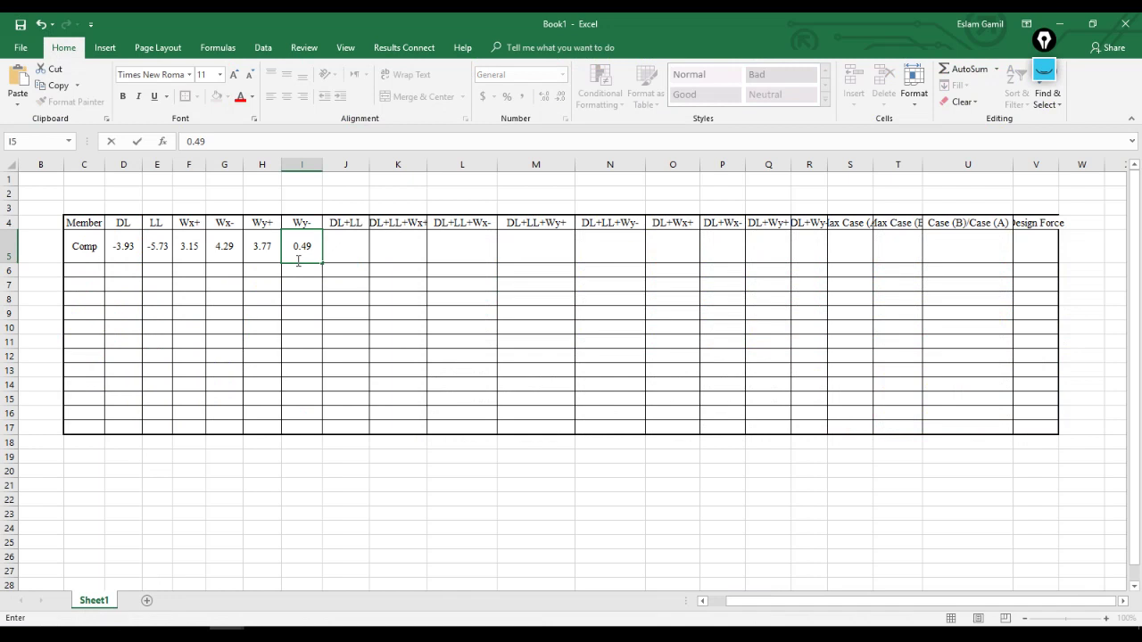
Try to sum the Comp row's DL and LL forces with a formula in the DL+LL cell.
left_click(349, 251)
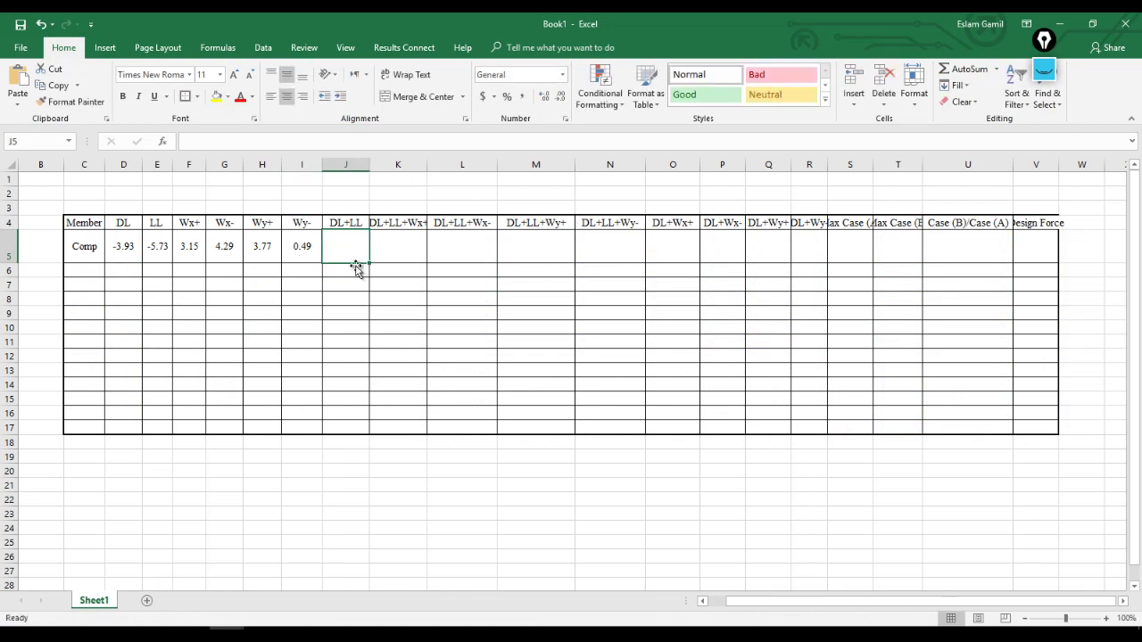
type("=")
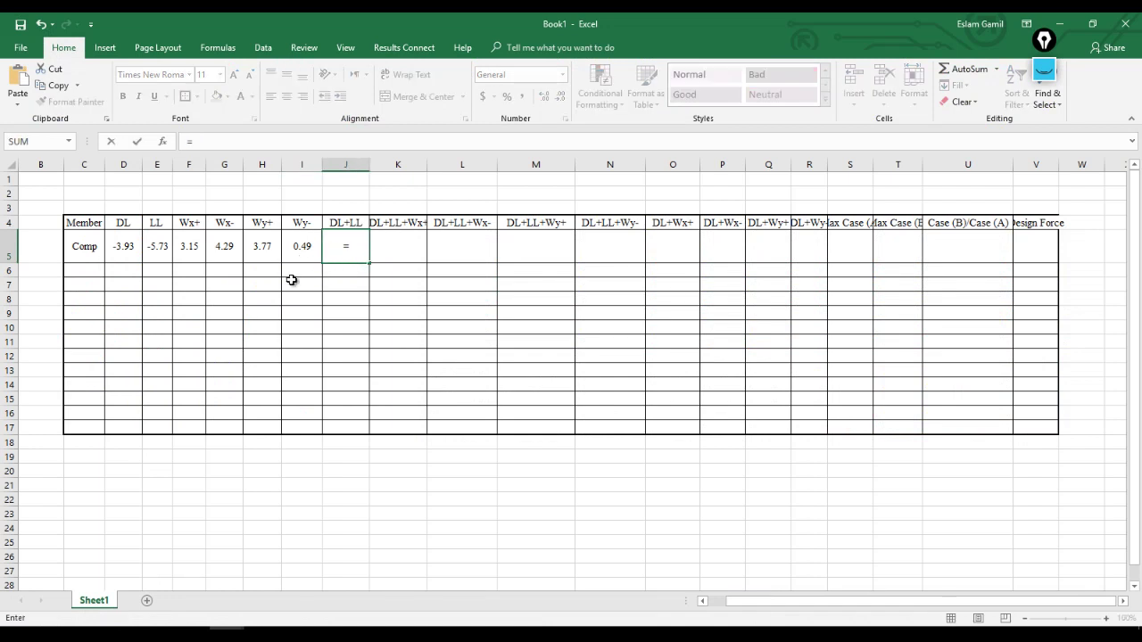
left_click(139, 254)
type("+")
left_click(155, 245)
left_click(381, 249)
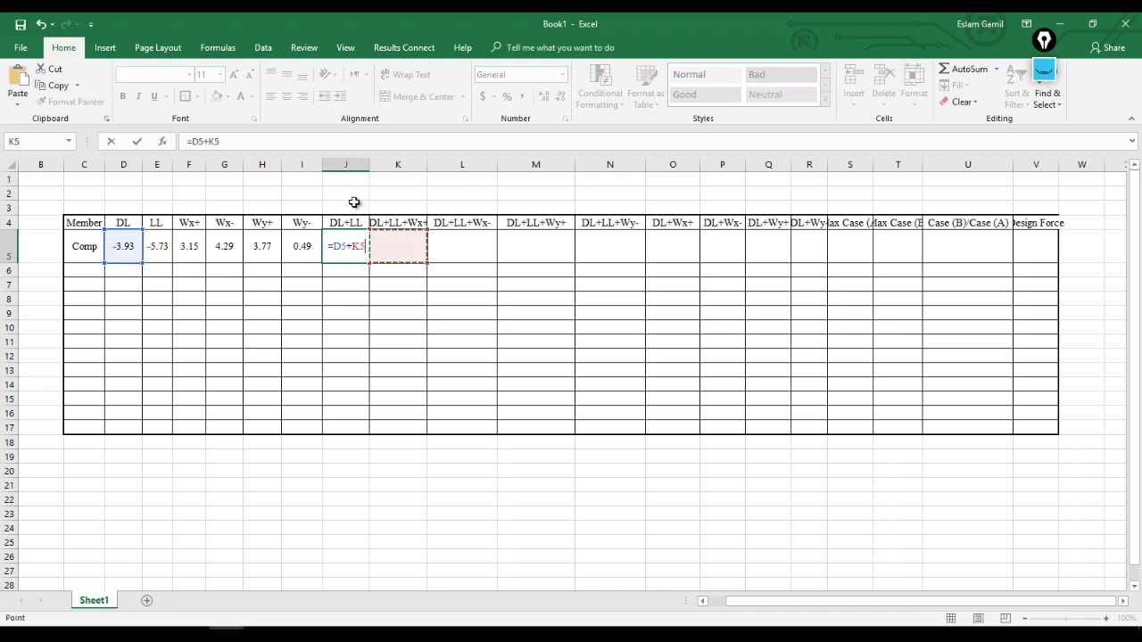
key("Return")
Correct the formula in the Comp row's DL+LL cell to =D5+E5.
left_click(352, 247)
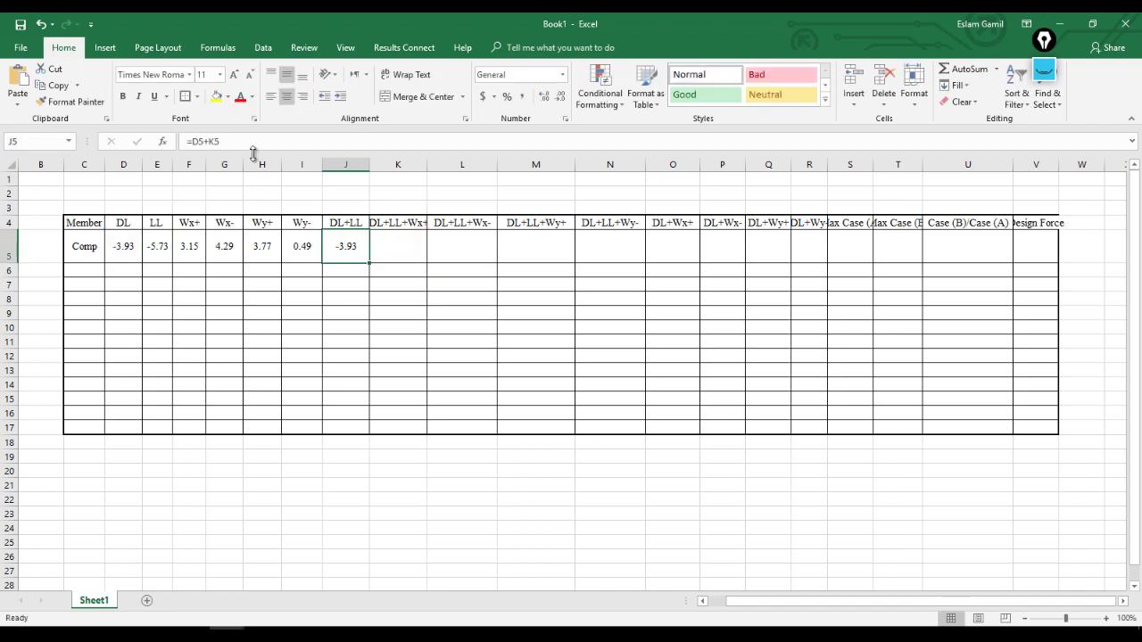
double_click(337, 247)
left_click_drag(366, 247, 336, 250)
key("BackSpace")
left_click(134, 248)
type("+")
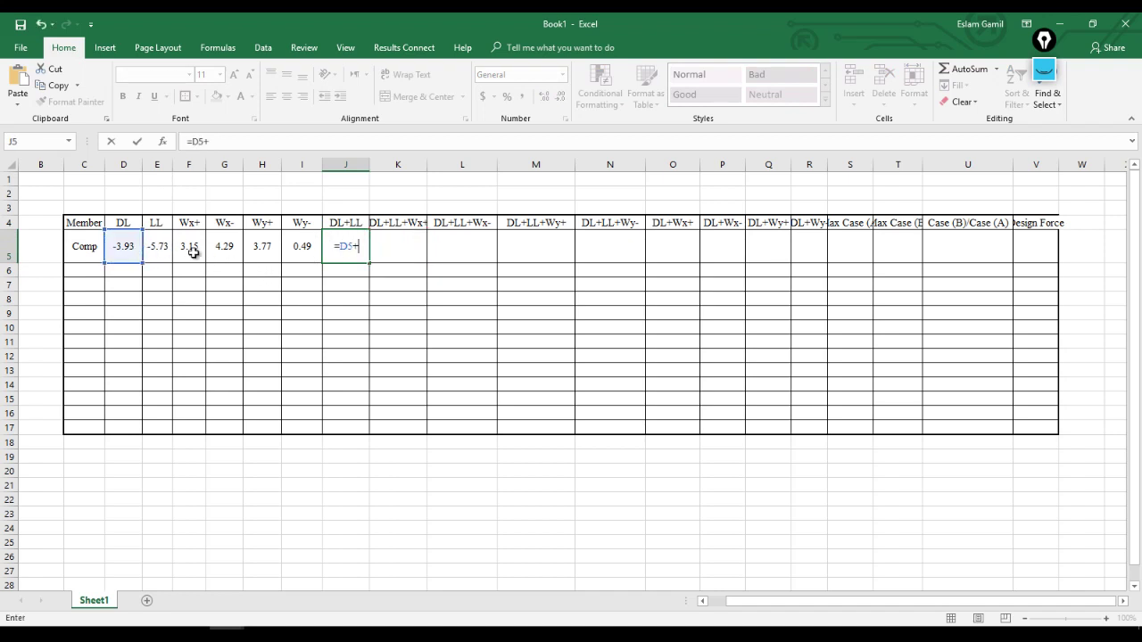
left_click(168, 248)
key("Return")
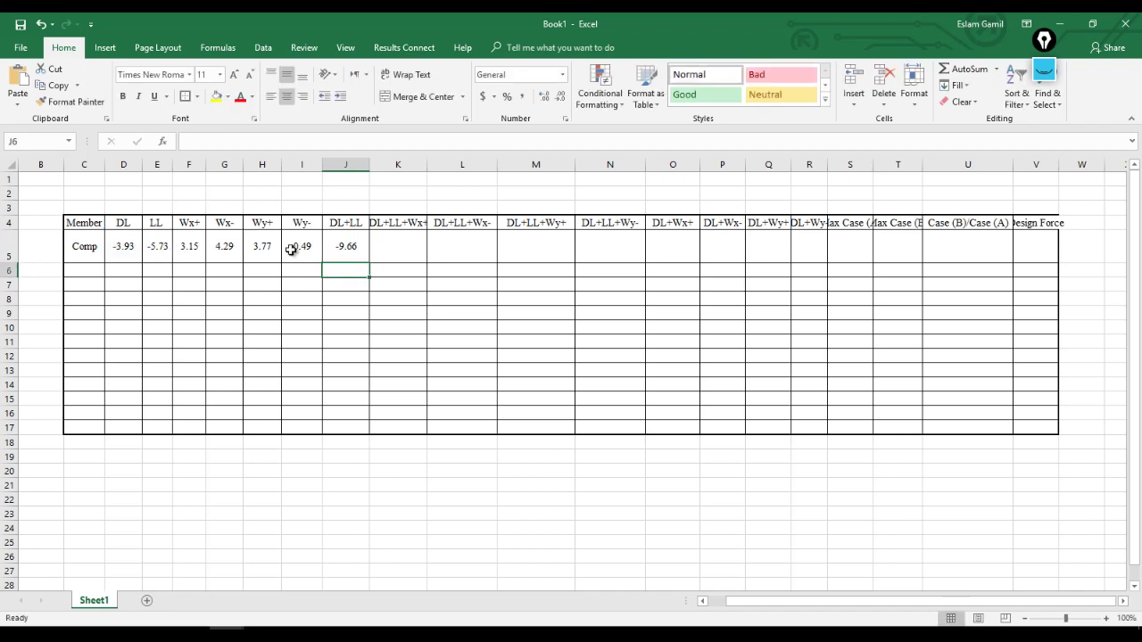
Enter the label Case A in cell J3 above the DL+LL header.
left_click(395, 247)
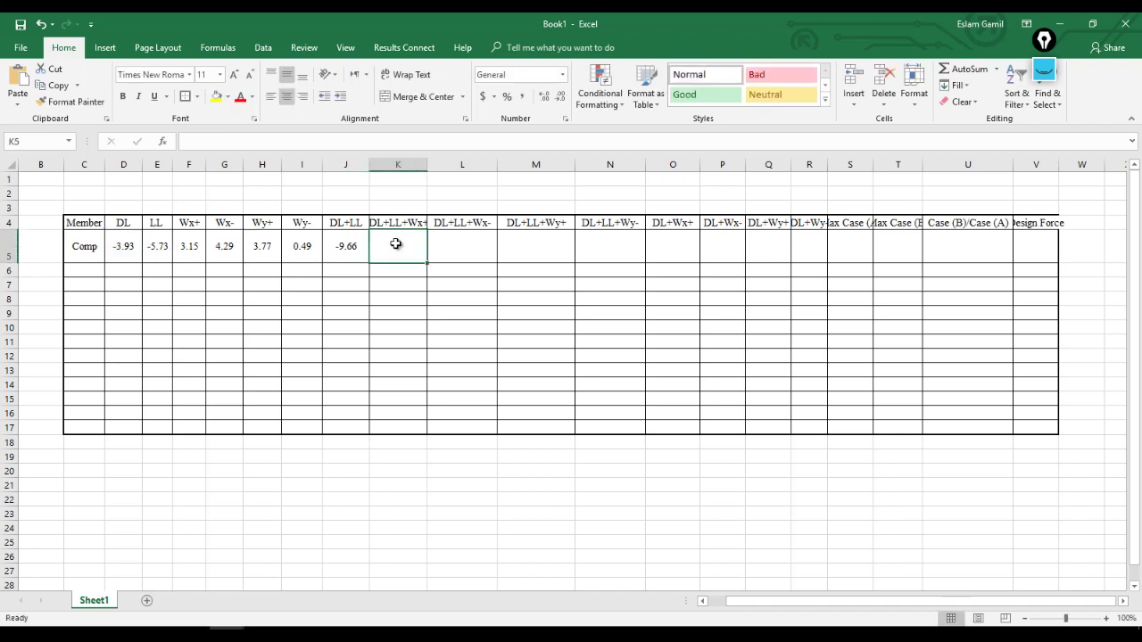
left_click(343, 207)
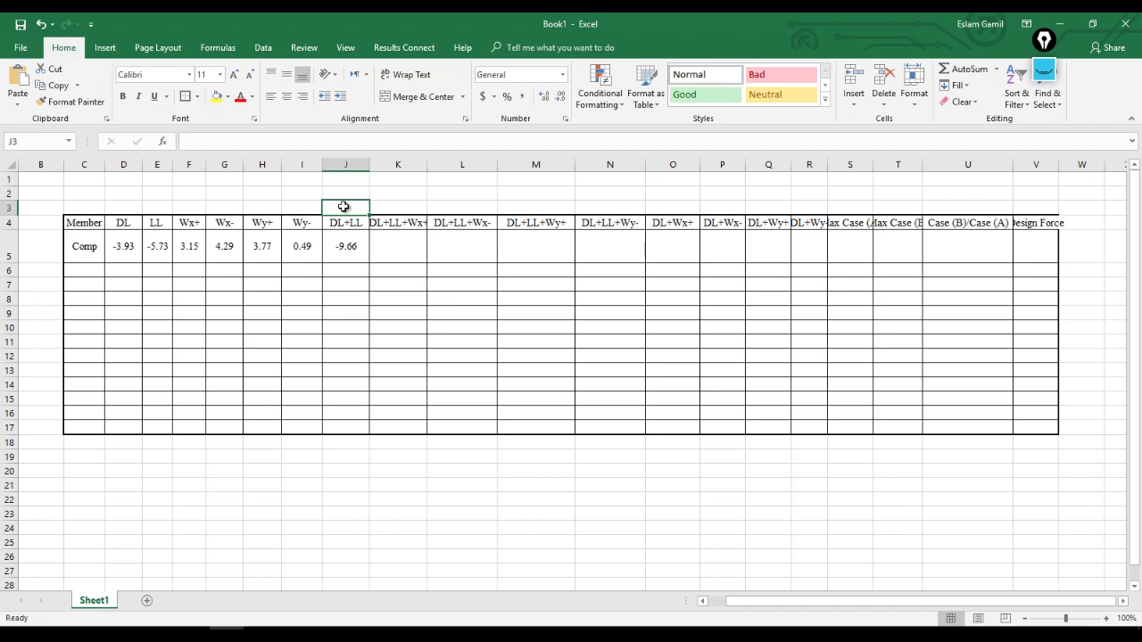
type("Case A")
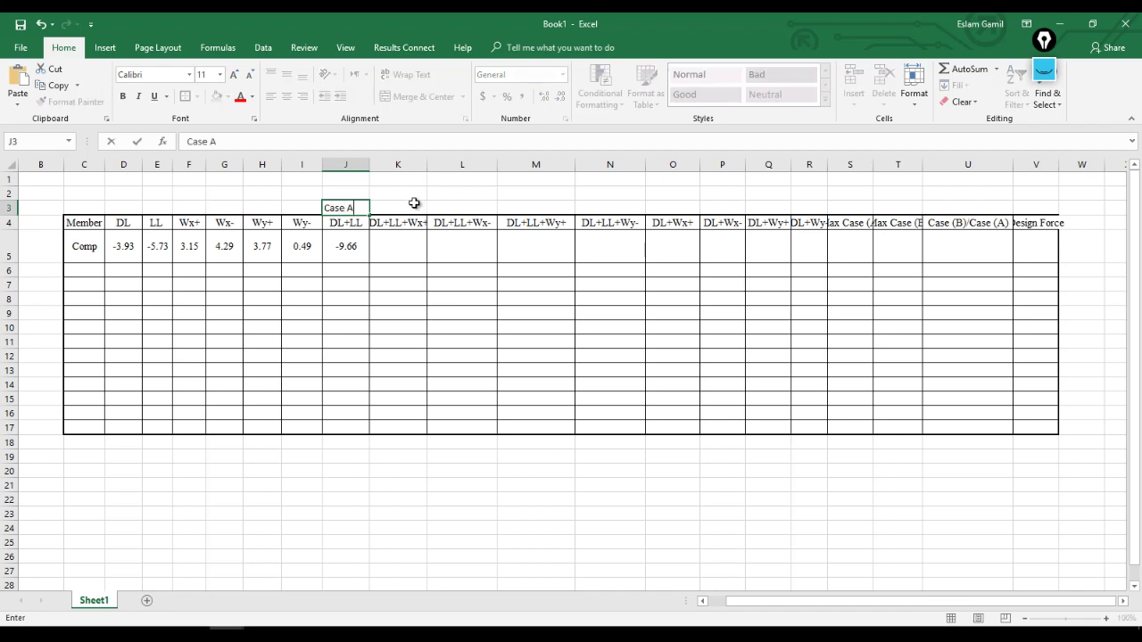
Merge and center cells K3 to R3 above the wind combination headers and label them Case B.
left_click_drag(413, 203, 816, 207)
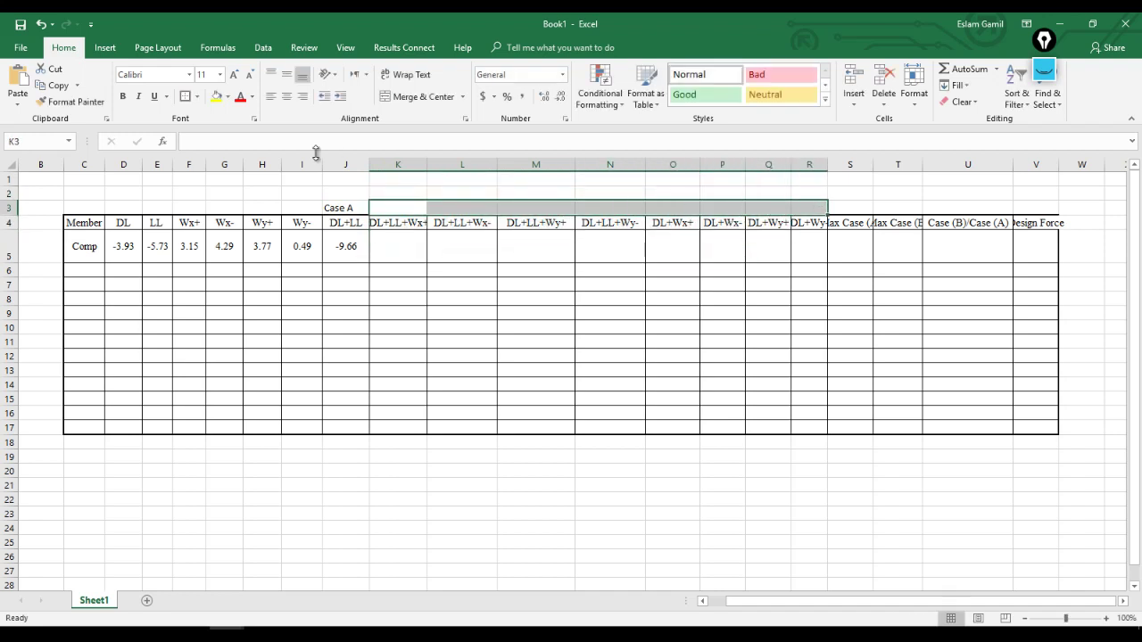
left_click(408, 98)
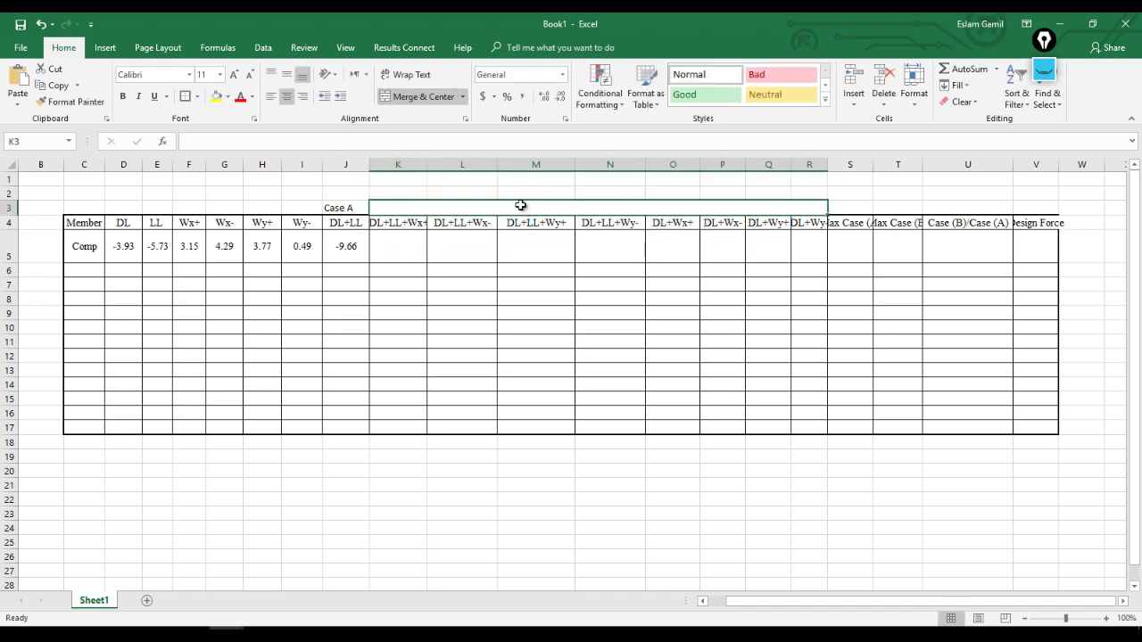
type("Case B")
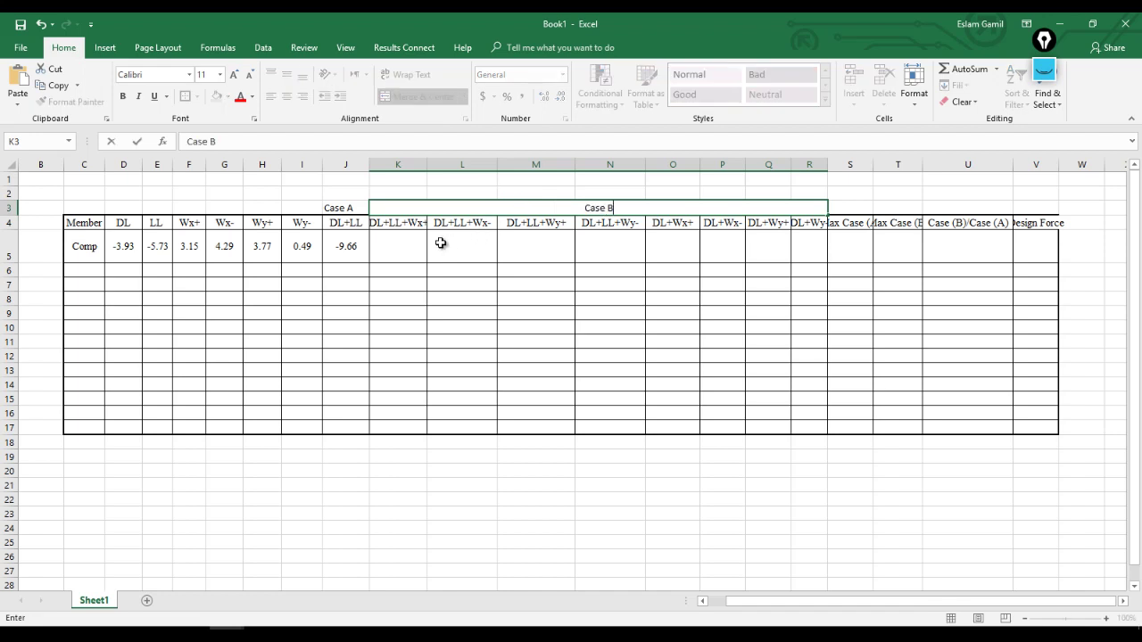
left_click(399, 253)
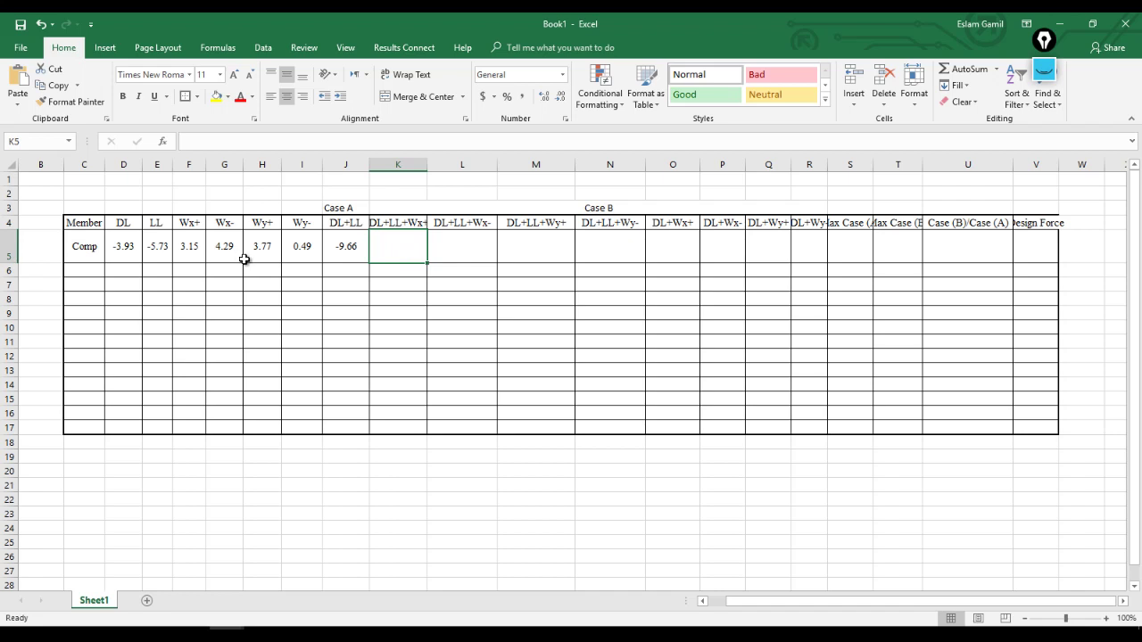
Try to sum the Comp row's DL, LL and Wx+ forces with a formula in the DL+LL+Wx+ cell.
type("=")
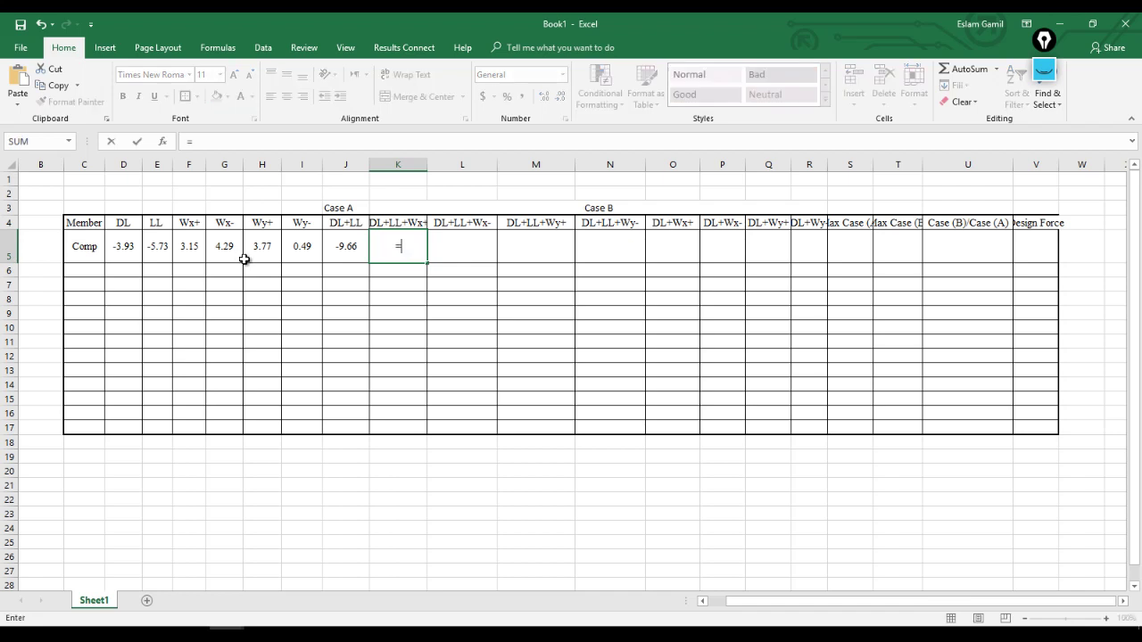
left_click(132, 258)
type("+")
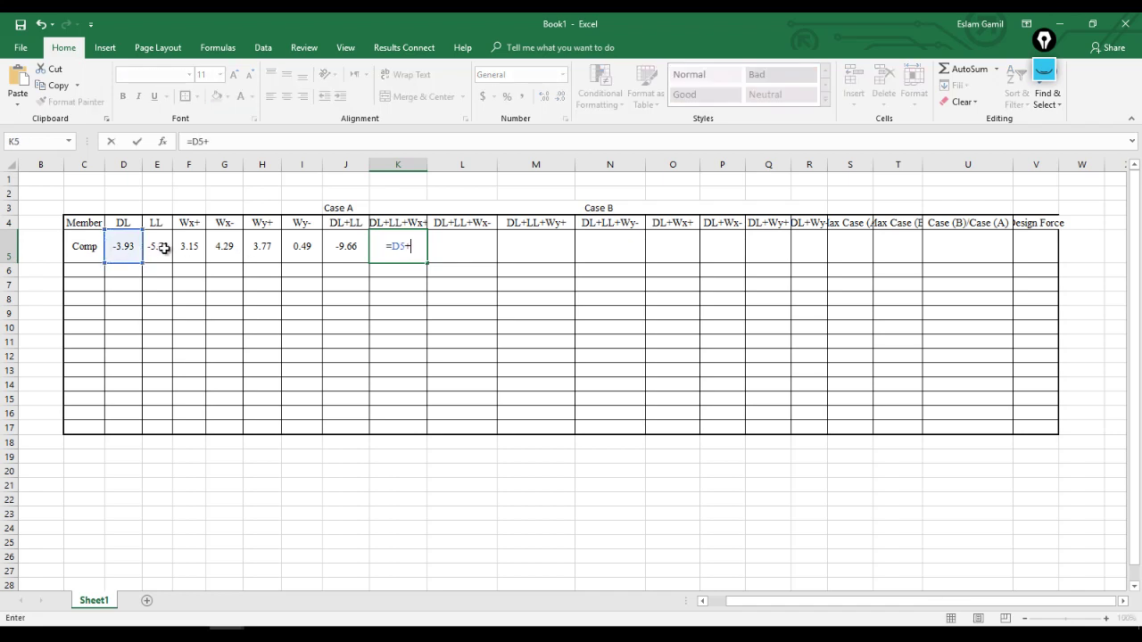
left_click(161, 246)
type("+")
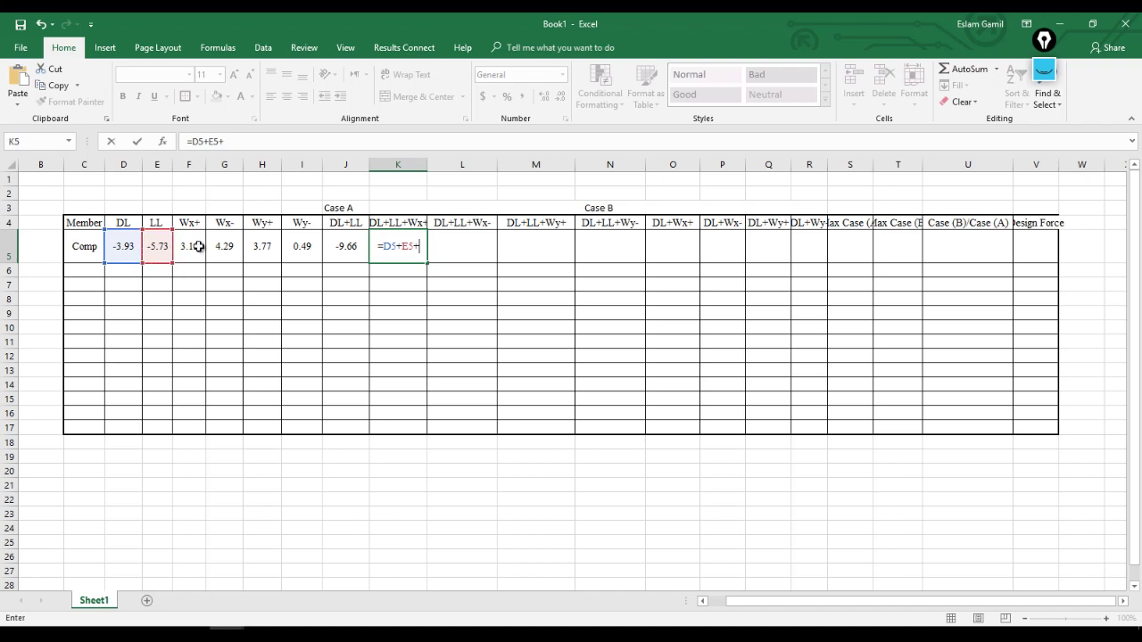
left_click(198, 246)
key("Return")
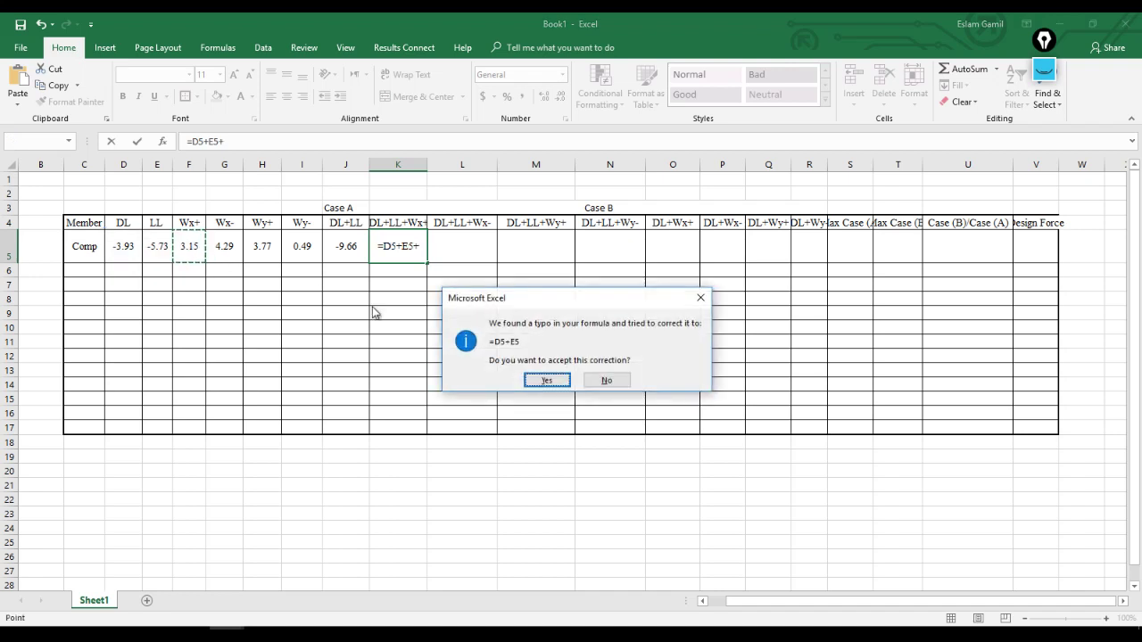
left_click(542, 380)
Correct the formula in the Comp row's DL+LL+Wx+ cell to =D5+E5+F5.
left_click(401, 245)
left_click(264, 138)
type("+")
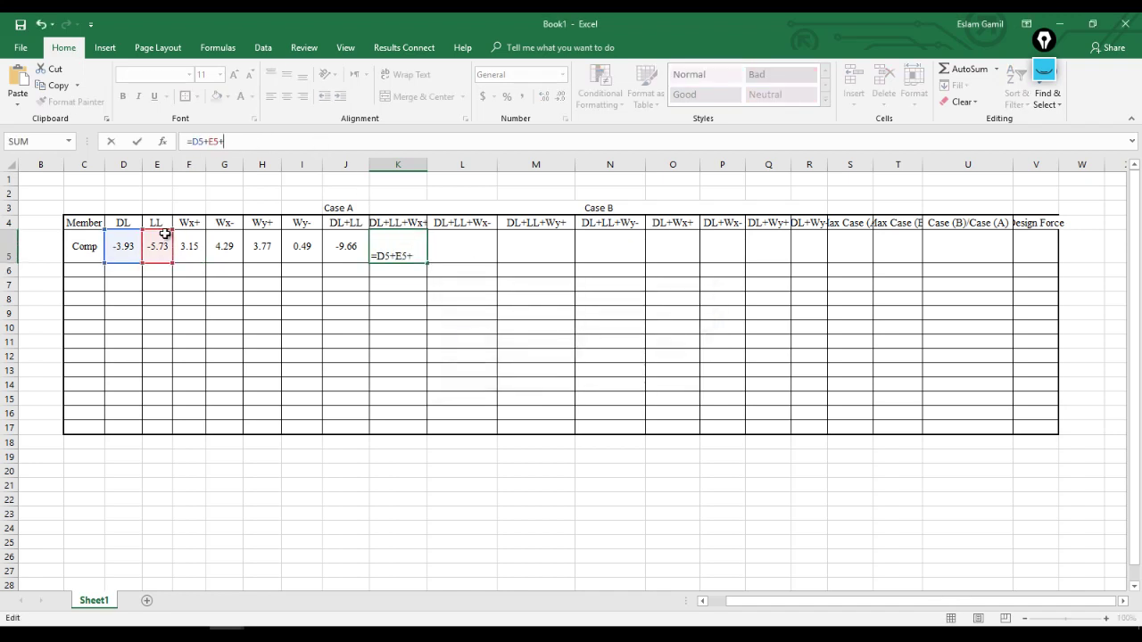
left_click(198, 247)
key("Return")
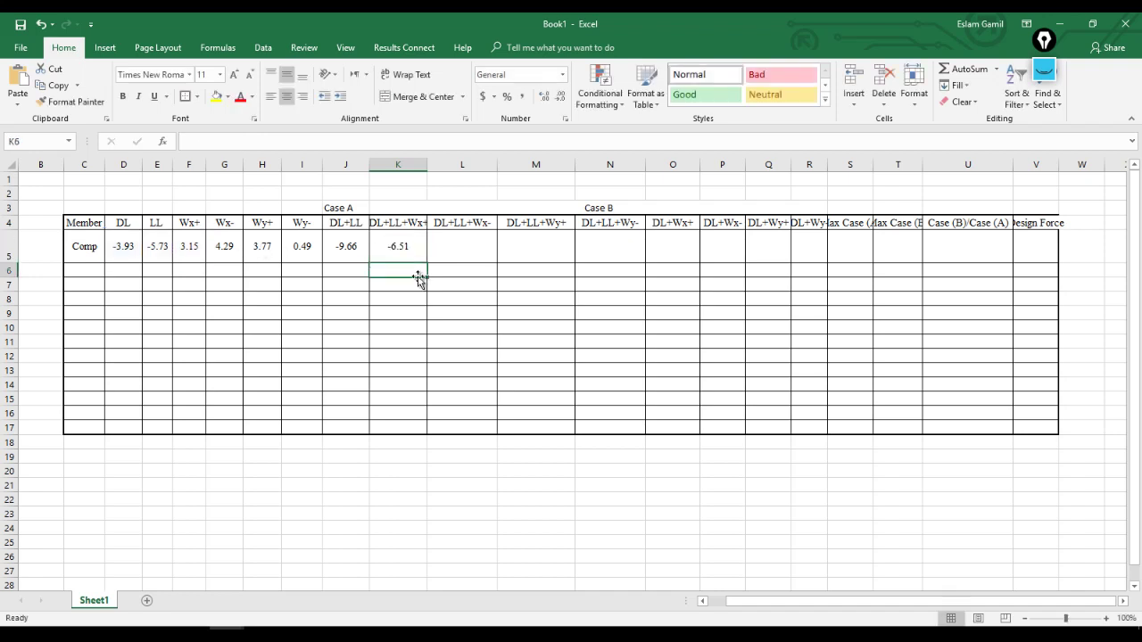
Enter the formula =D5+E5+G5 in the Comp row's DL+LL+Wx- cell.
left_click(470, 254)
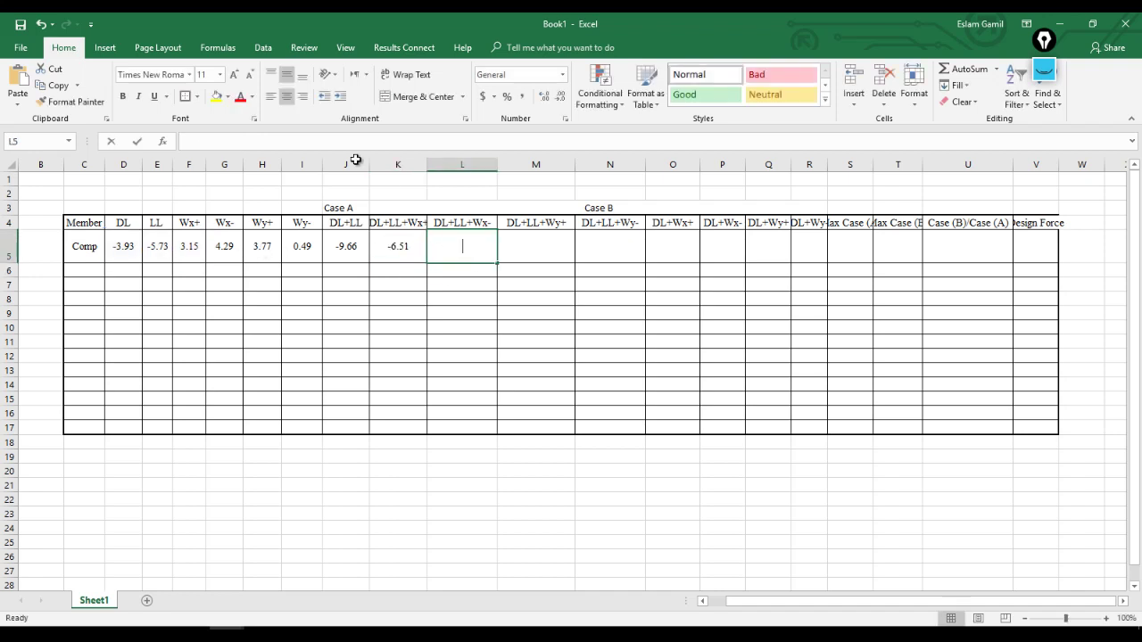
type("=")
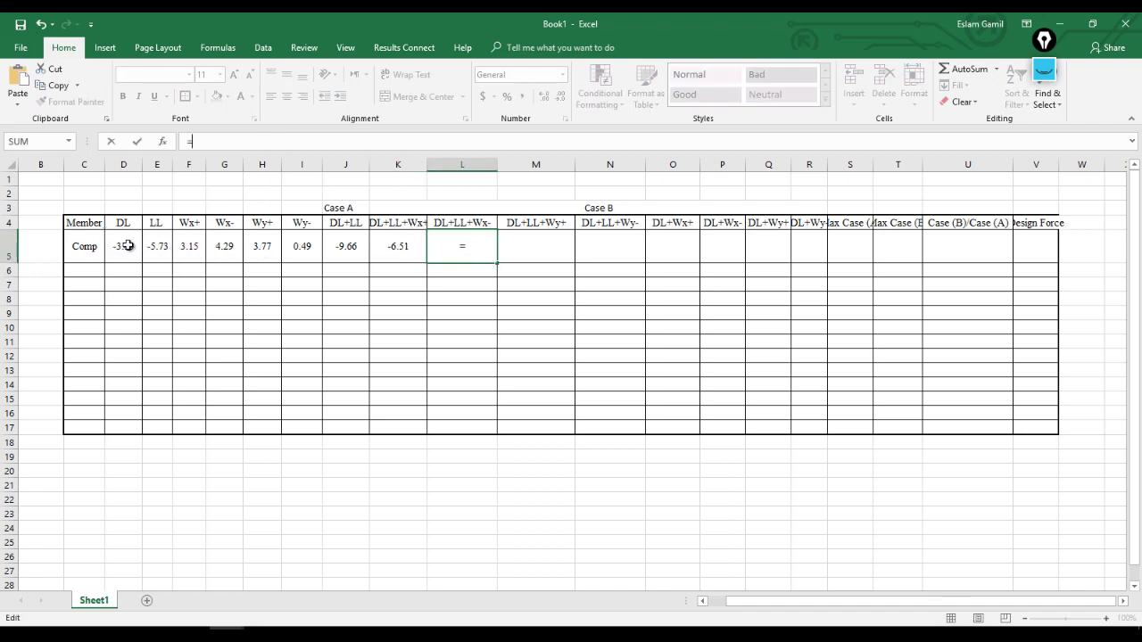
left_click(128, 247)
type("+")
left_click(162, 252)
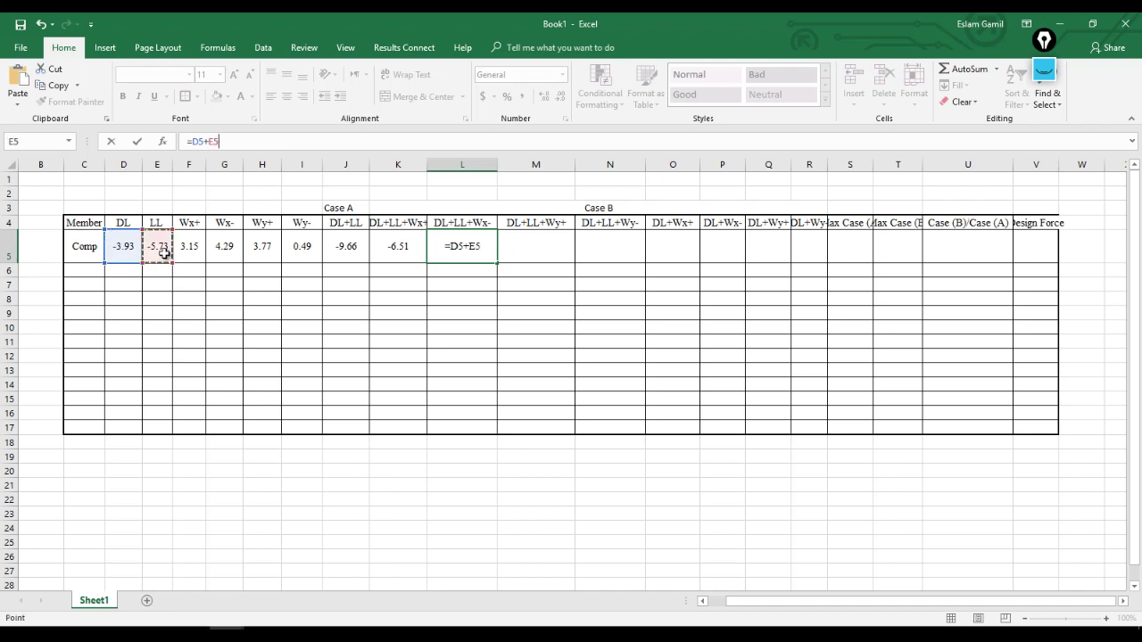
type("+")
left_click(225, 246)
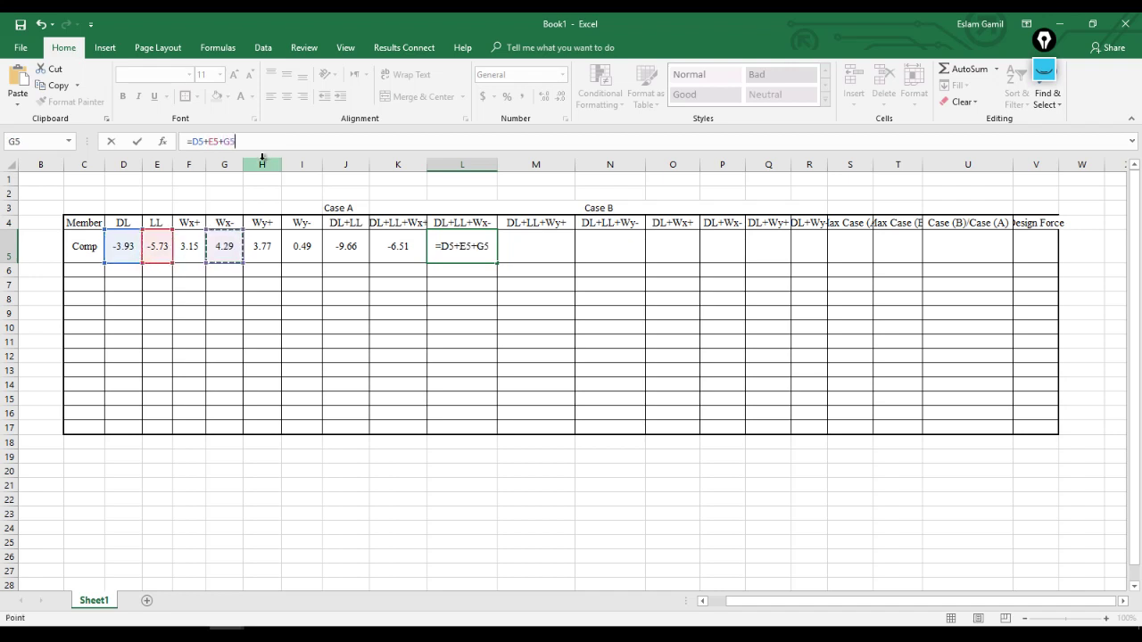
key("Return")
Enter the formula =D5+E5+H5 in the Comp row's DL+LL+Wy+ cell.
left_click(527, 241)
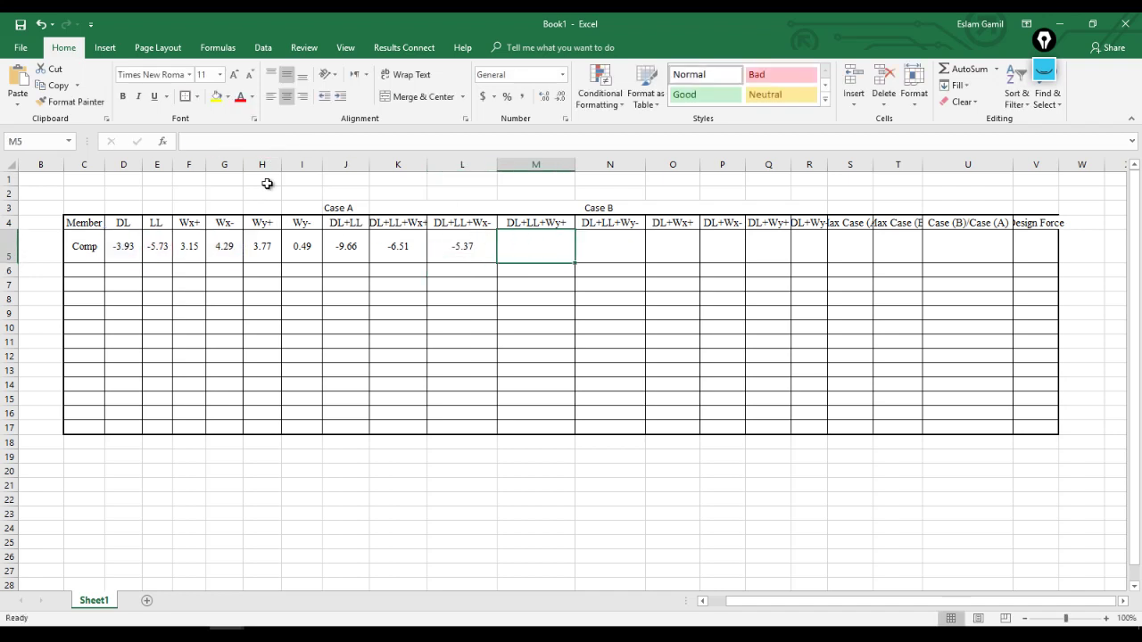
left_click(257, 143)
type("=")
left_click(125, 248)
type("+")
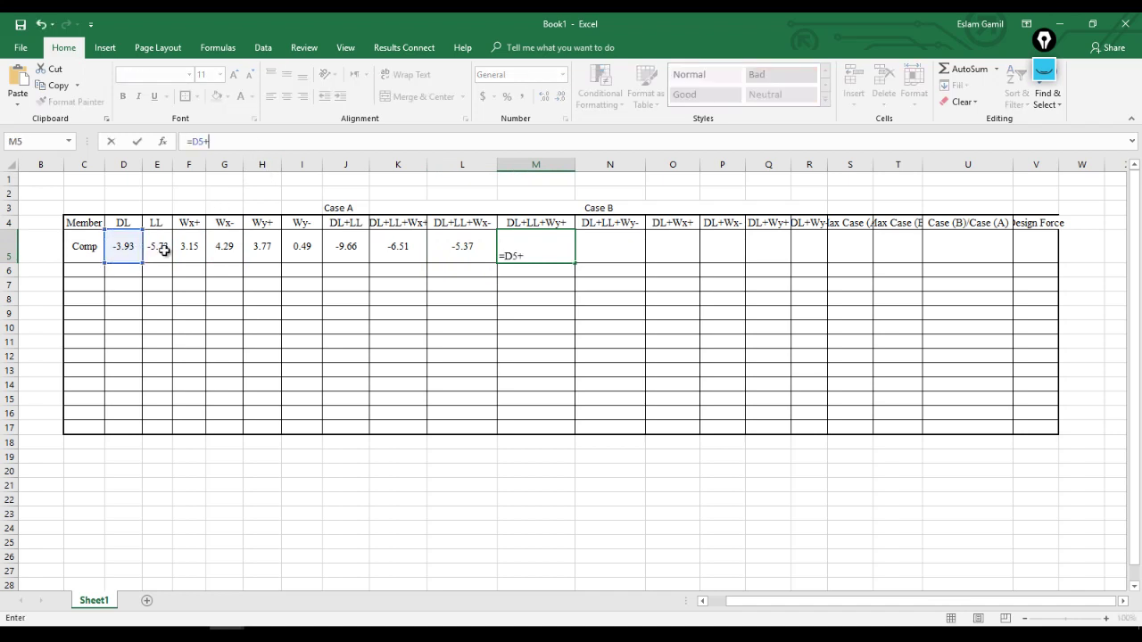
left_click(161, 249)
type("+")
left_click(266, 250)
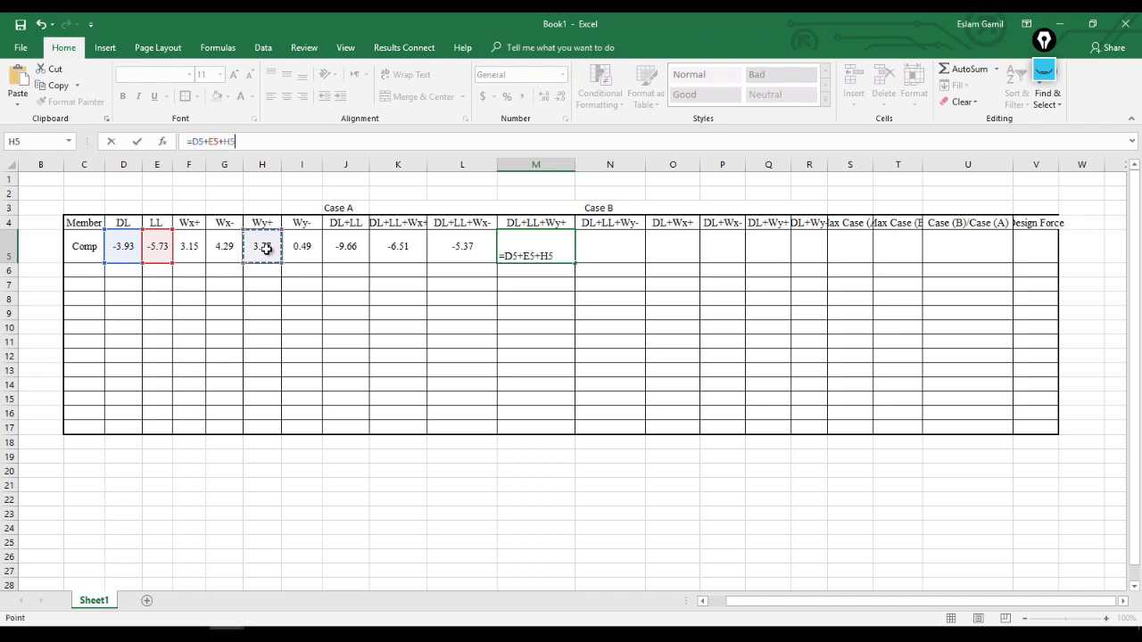
key("Tab")
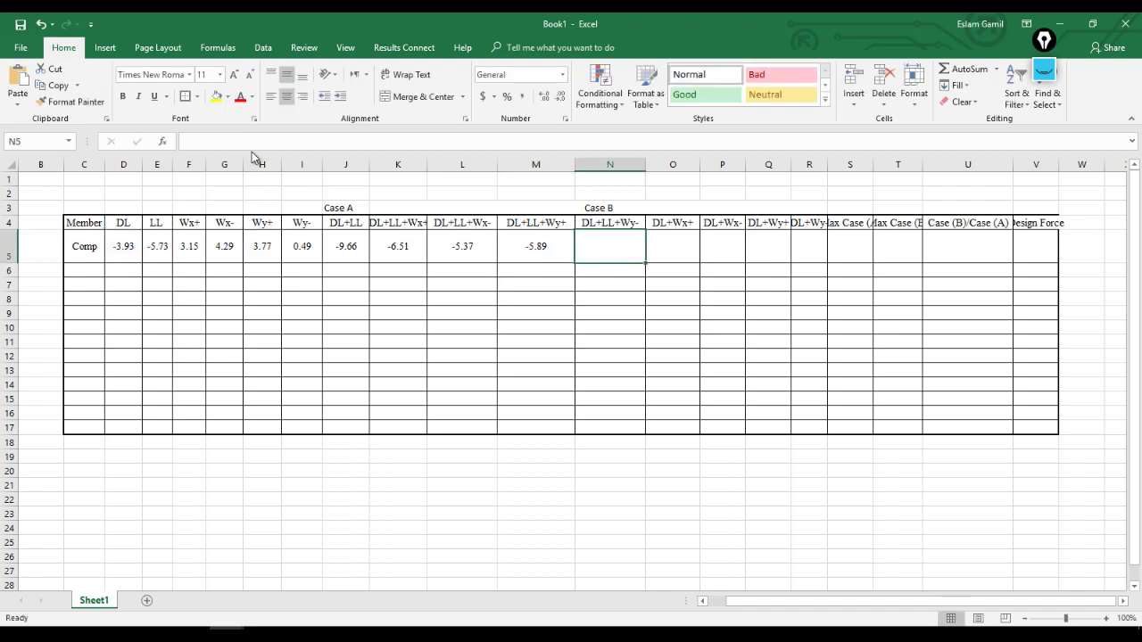
Enter the formula =D5+E5+I5 in the Comp row's DL+LL+Wy- cell.
type("=")
left_click(122, 245)
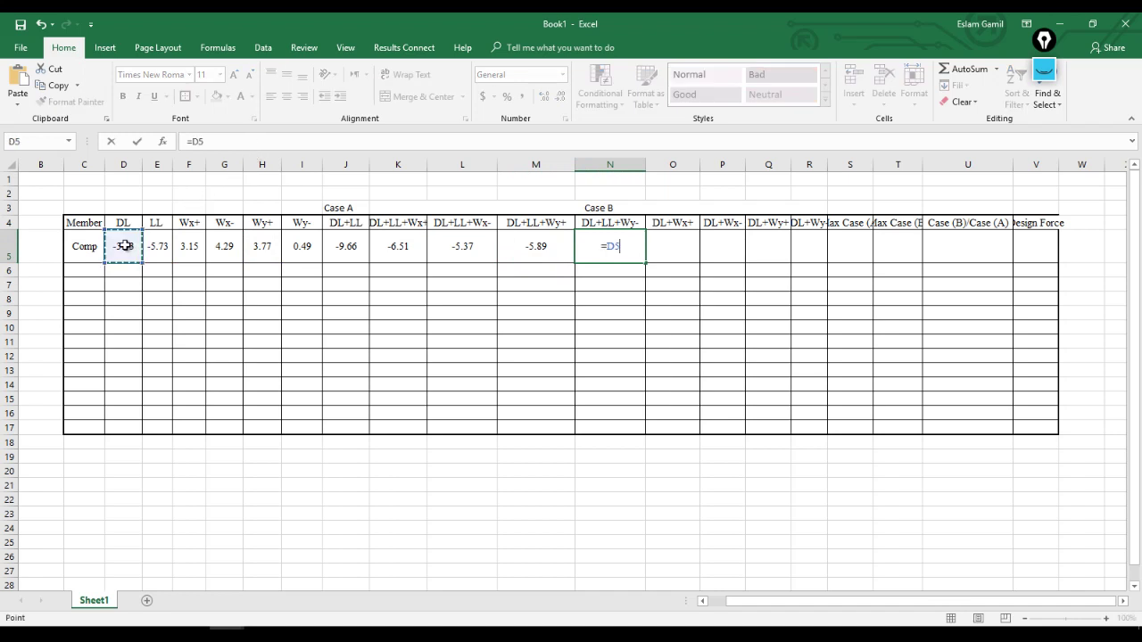
type("+")
left_click(166, 250)
type("+")
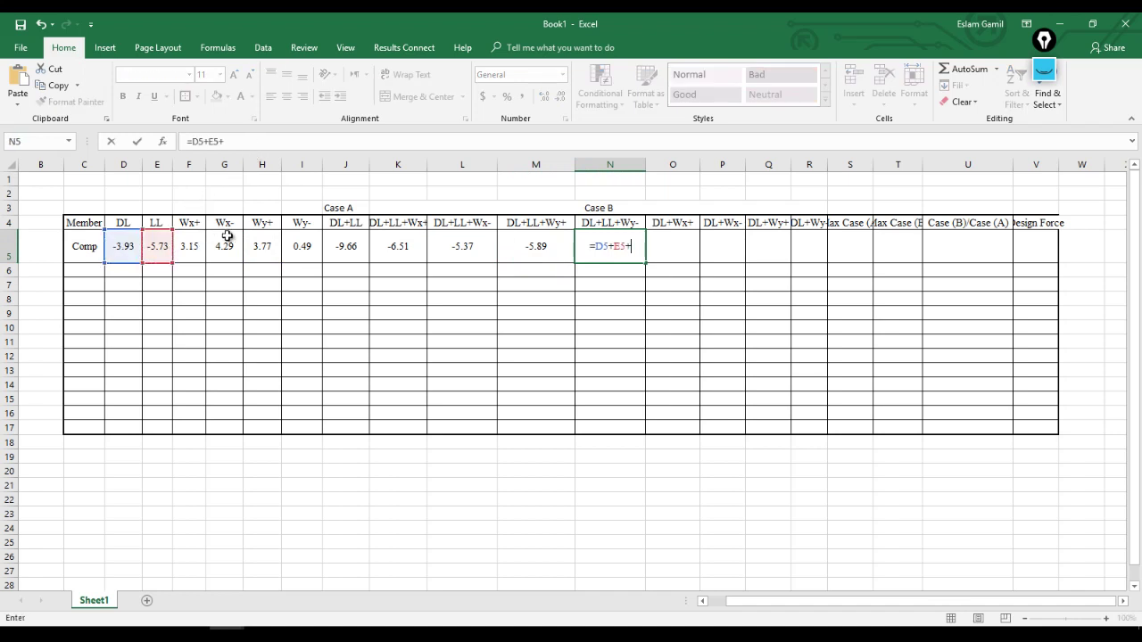
left_click(301, 247)
key("Return")
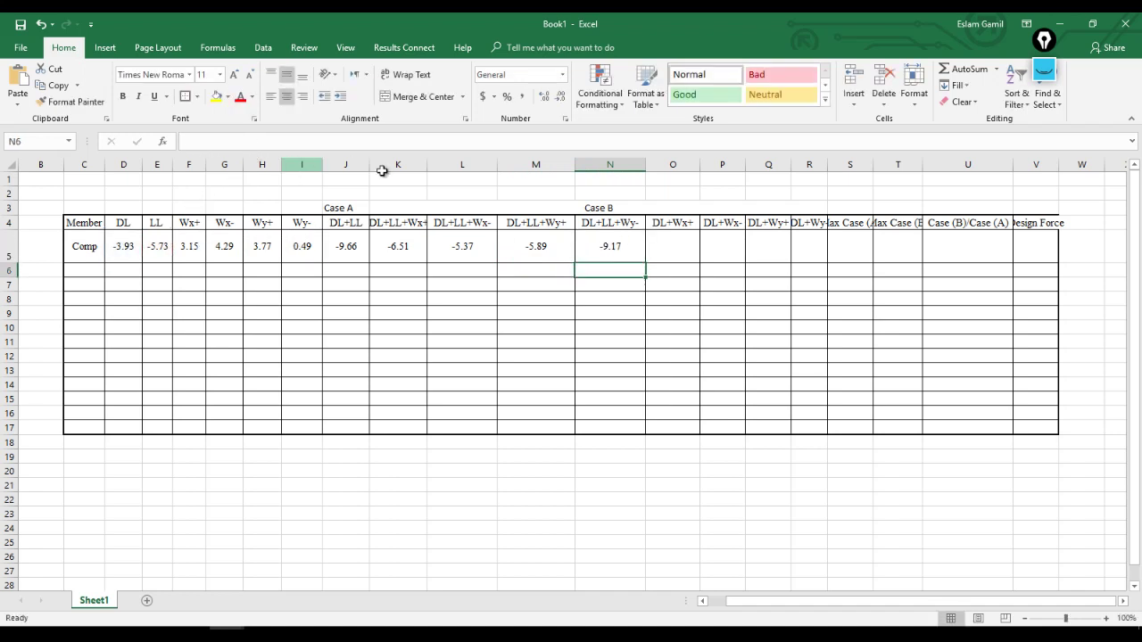
Enter the formula =D5+F5 in the Comp row's DL+Wx+ cell to combine dead load and Wx+.
left_click(656, 251)
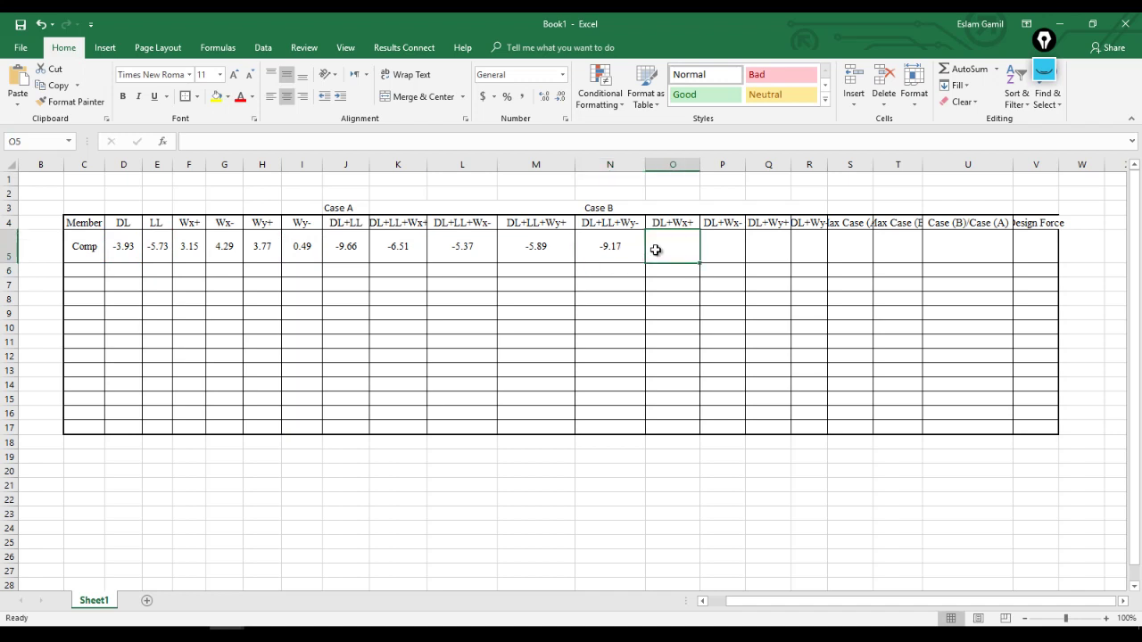
type("=")
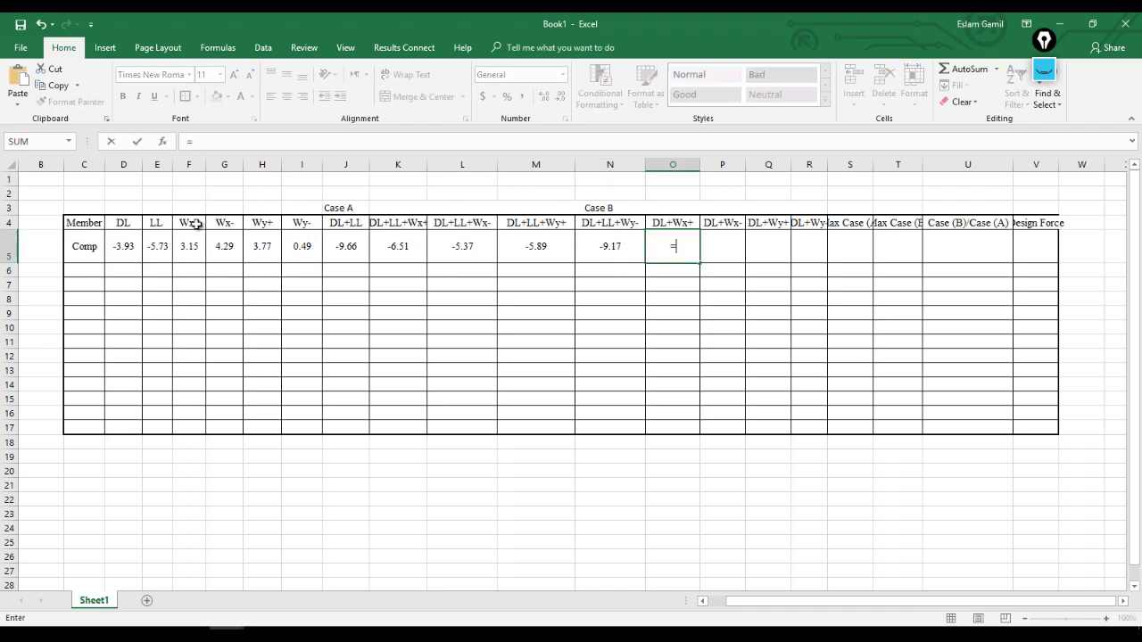
left_click(134, 246)
type("+")
left_click(188, 246)
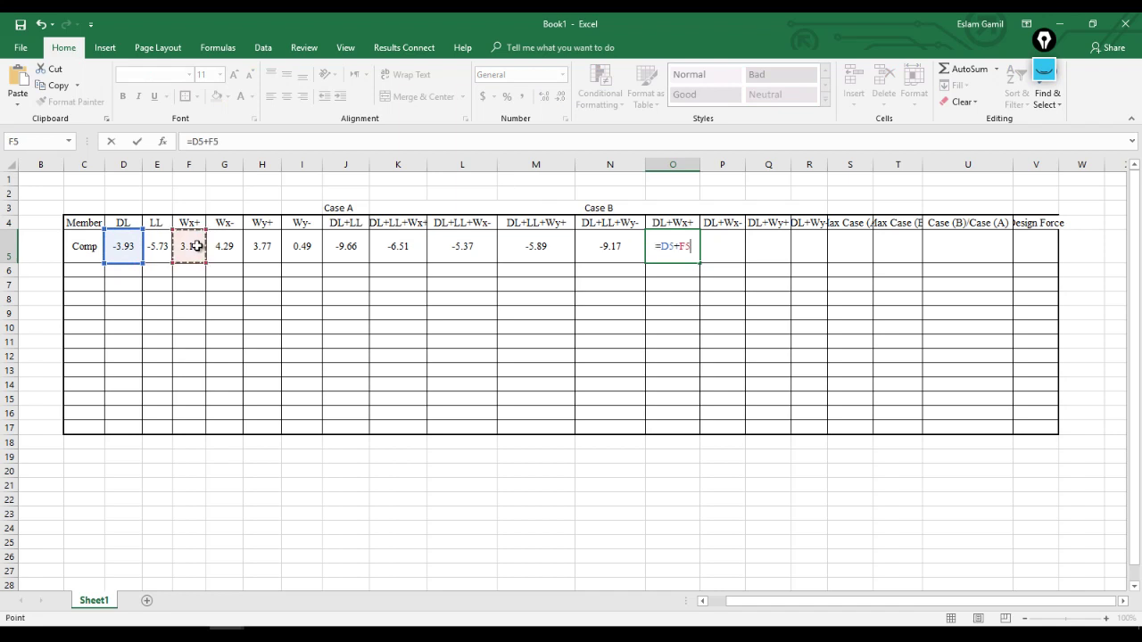
key("Return")
Enter the formula =D5+G5 in the Comp row's DL+Wx- cell to combine dead load and Wx-.
left_click(717, 255)
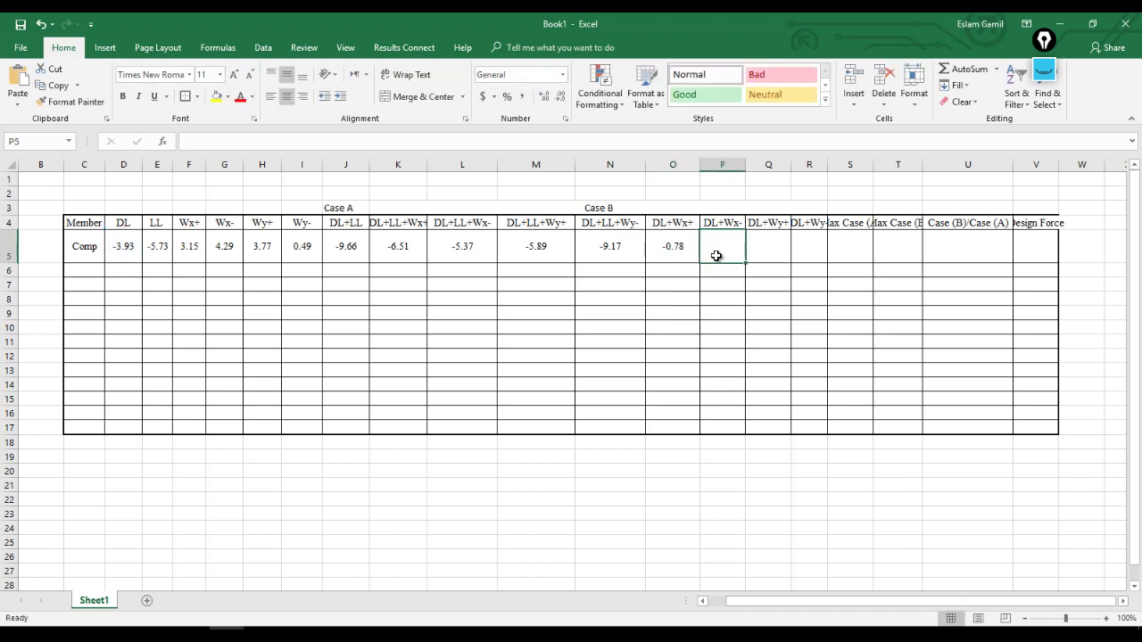
type("=")
left_click(157, 246)
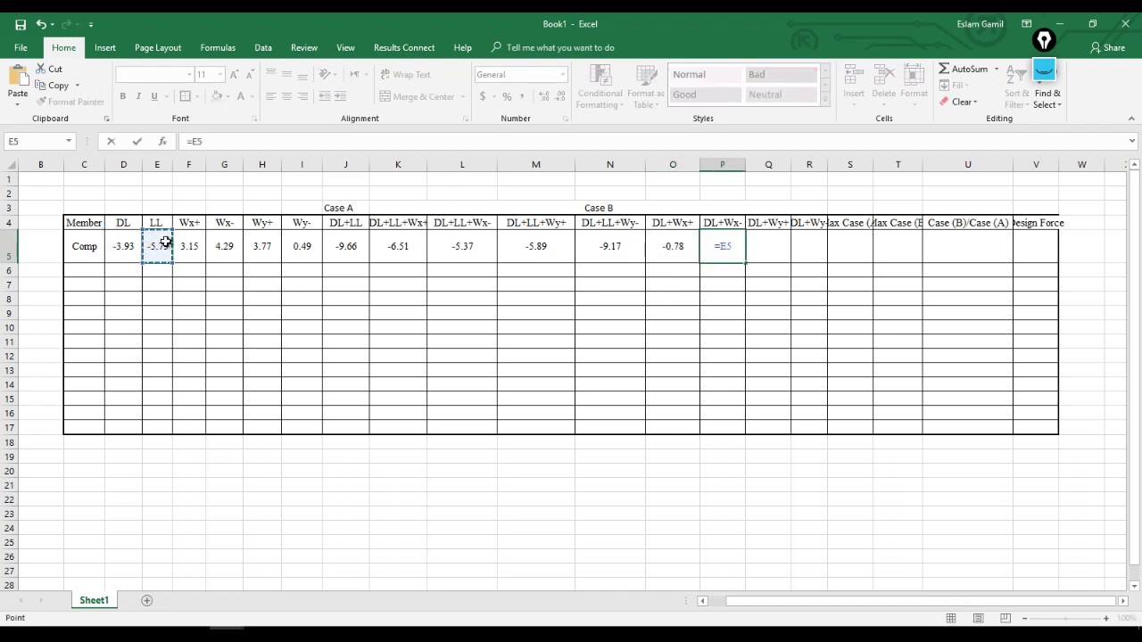
left_click(213, 143)
key("BackSpace")
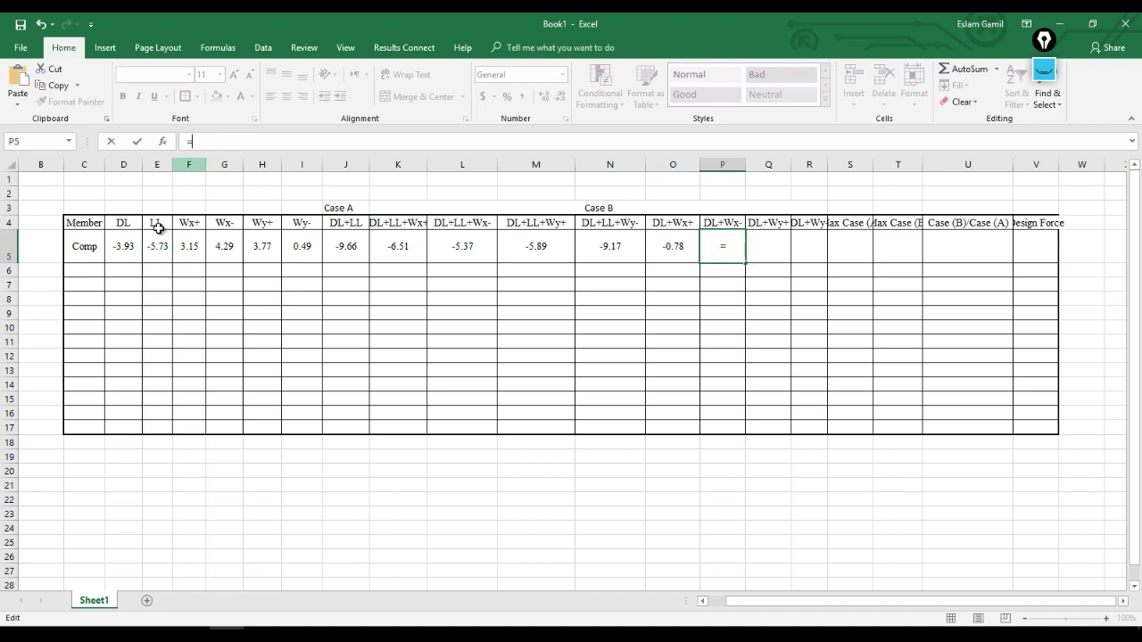
left_click(125, 248)
type("+")
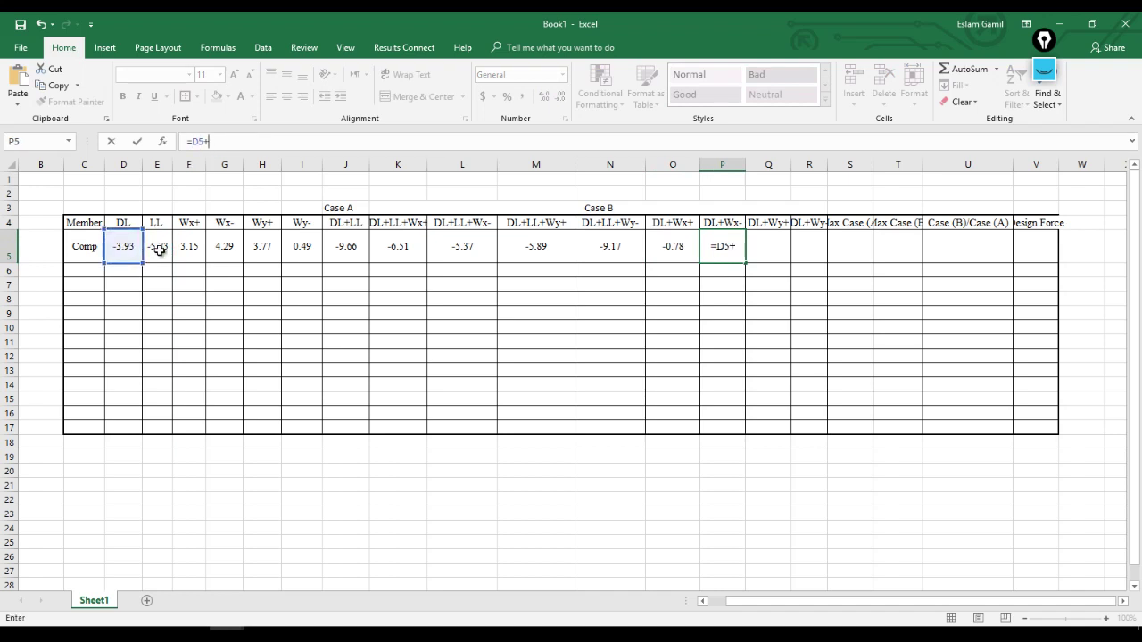
left_click(234, 247)
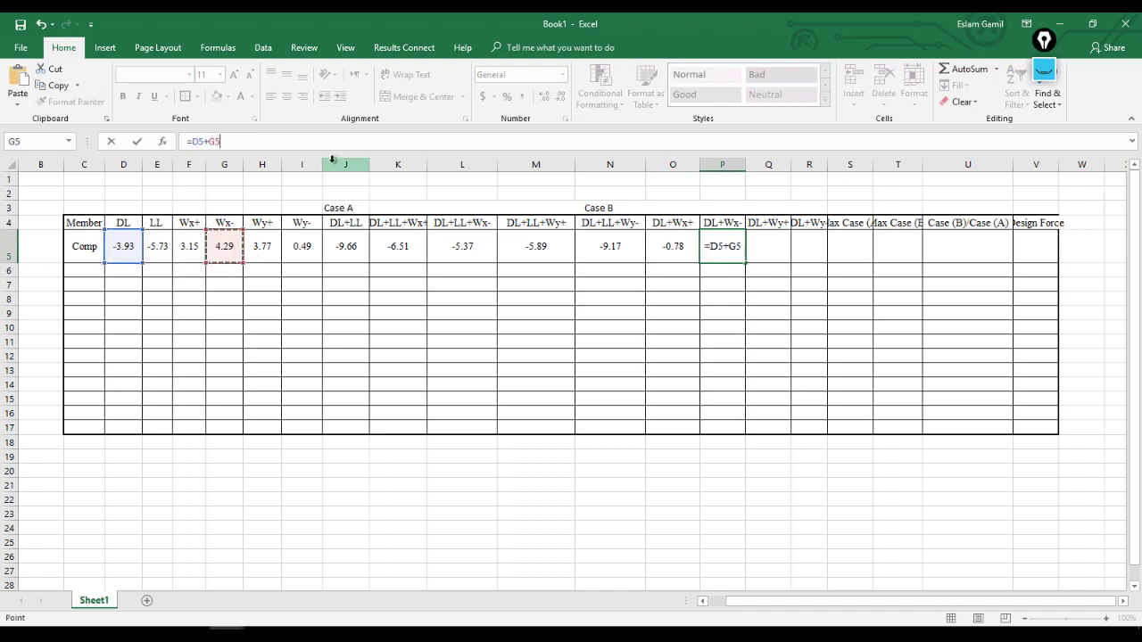
key("Return")
Enter the formula =D5+H5 in the Comp row's DL+Wy+ cell to combine dead load and Wy+.
left_click(778, 252)
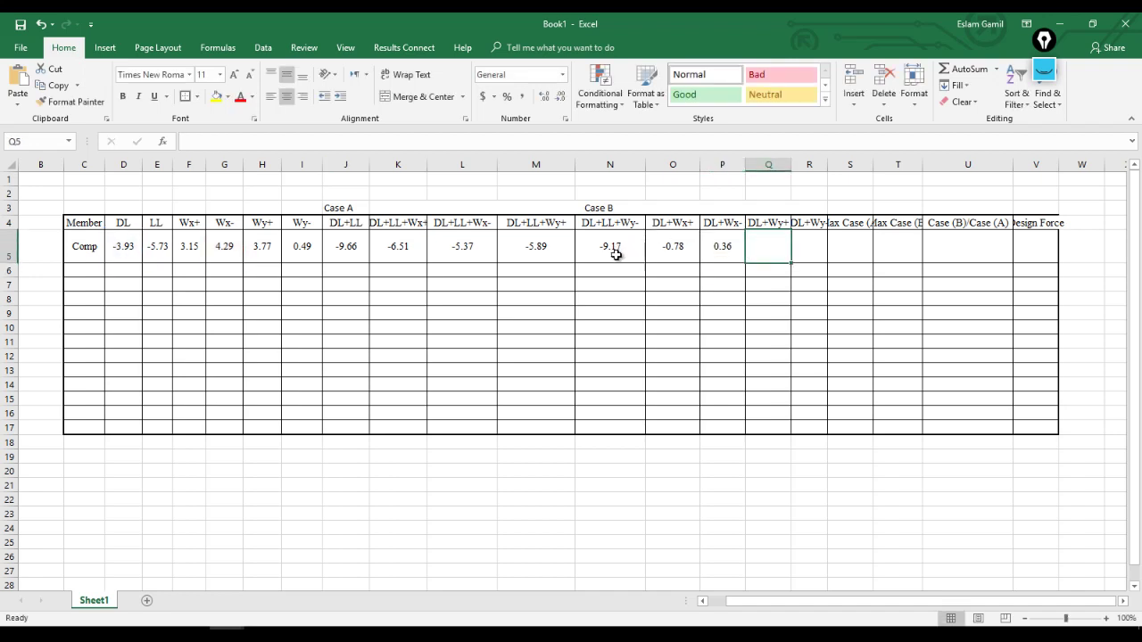
type("=")
left_click(117, 248)
type("+")
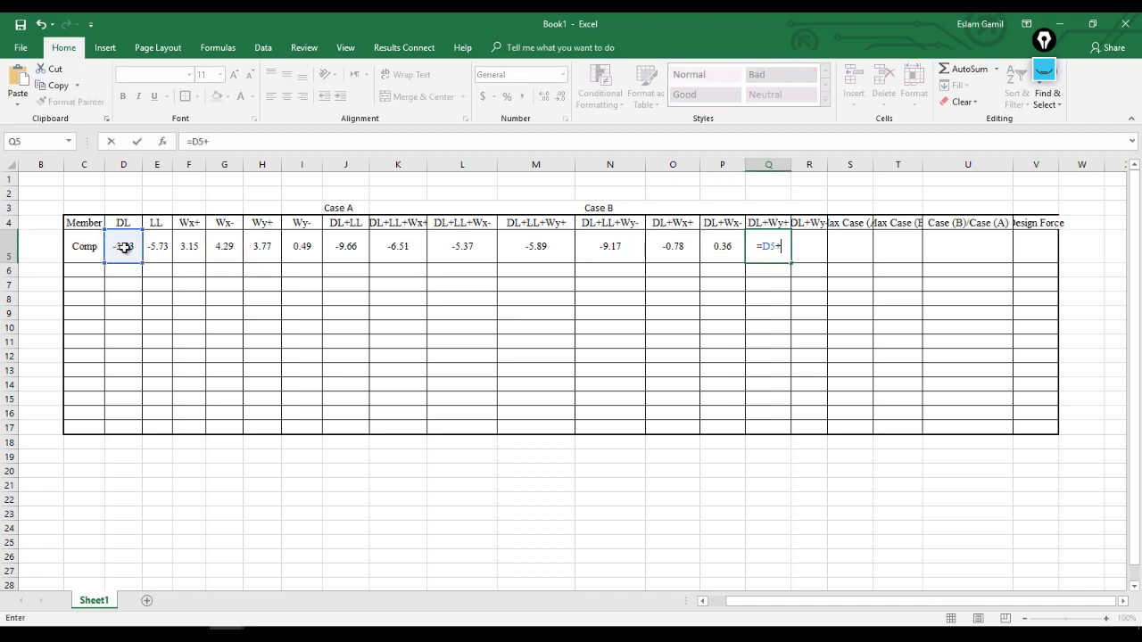
left_click(257, 250)
key("Return")
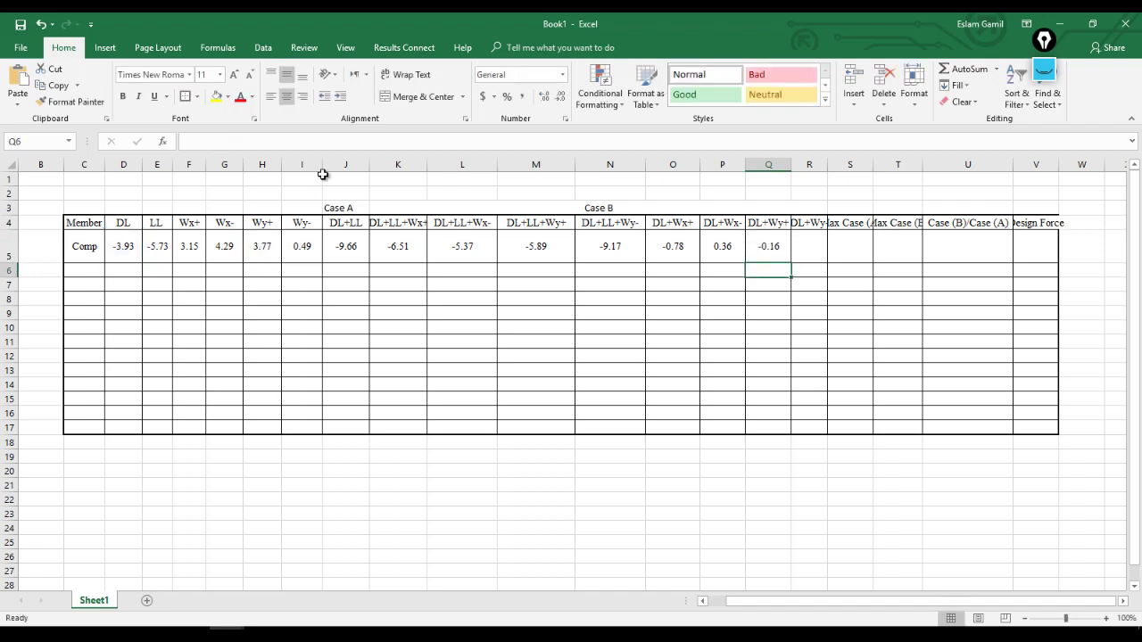
Enter the formula =D5+I5 in the Comp row's DL+Wy- cell to combine dead load and Wy-.
left_click(817, 259)
type("=")
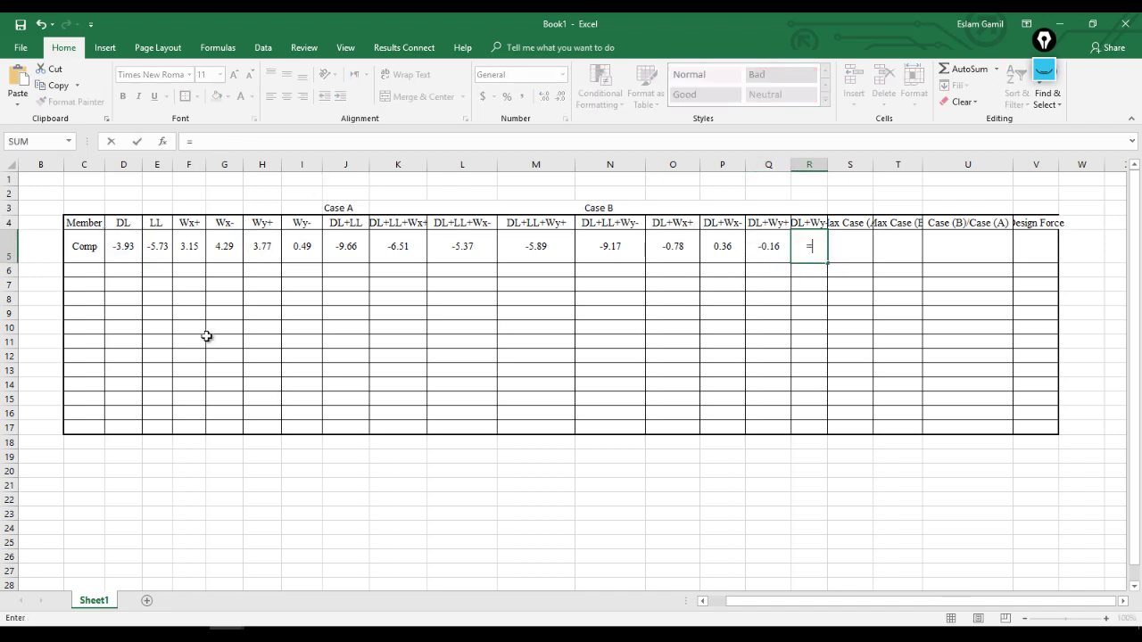
left_click(128, 247)
type("+")
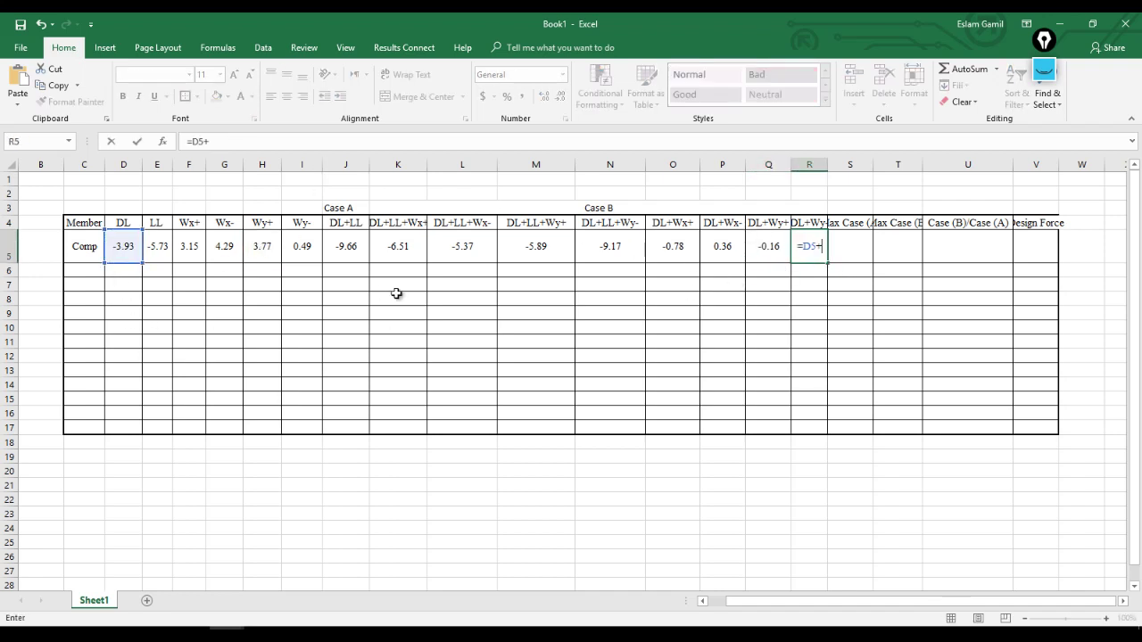
left_click(319, 246)
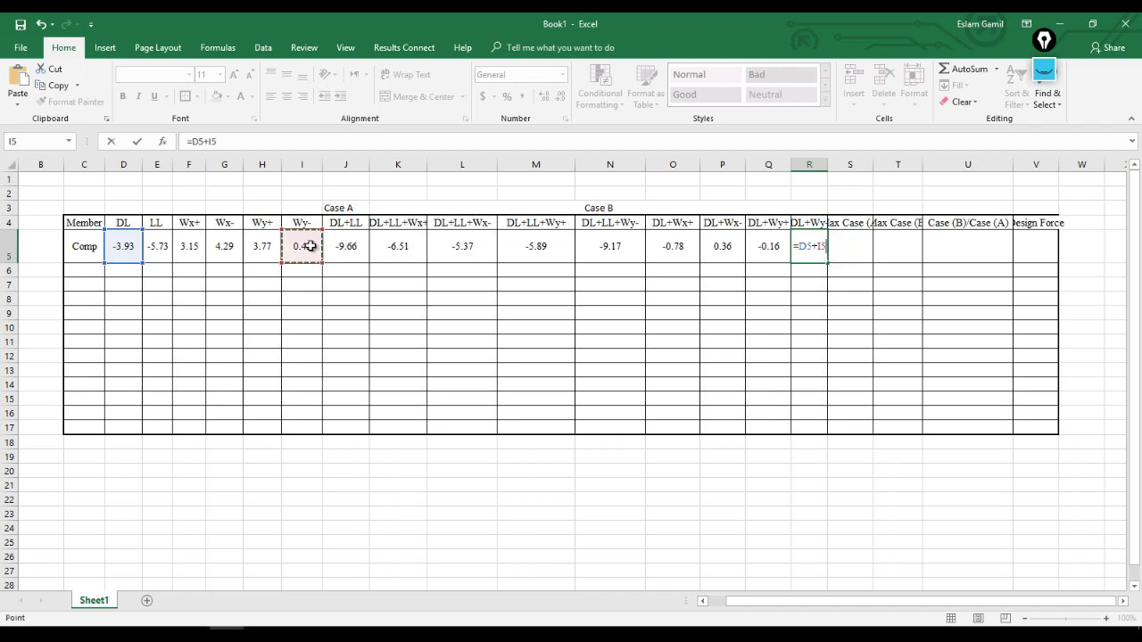
key("Return")
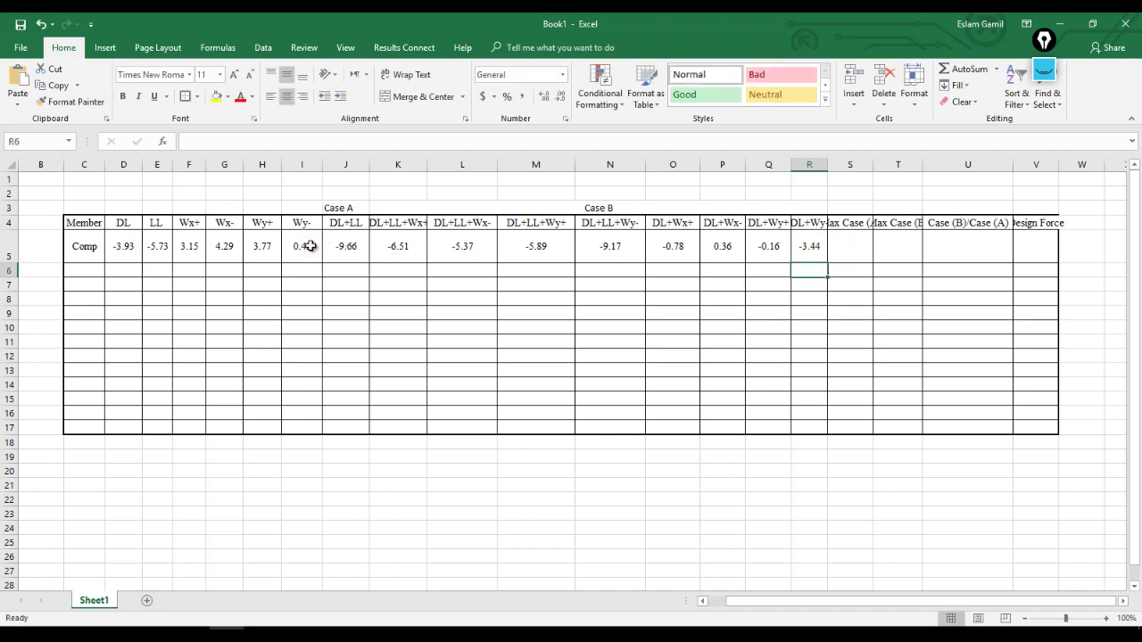
Enter -9.66 as the Comp row's maximum Case (A) force in cell S5.
left_click(830, 240)
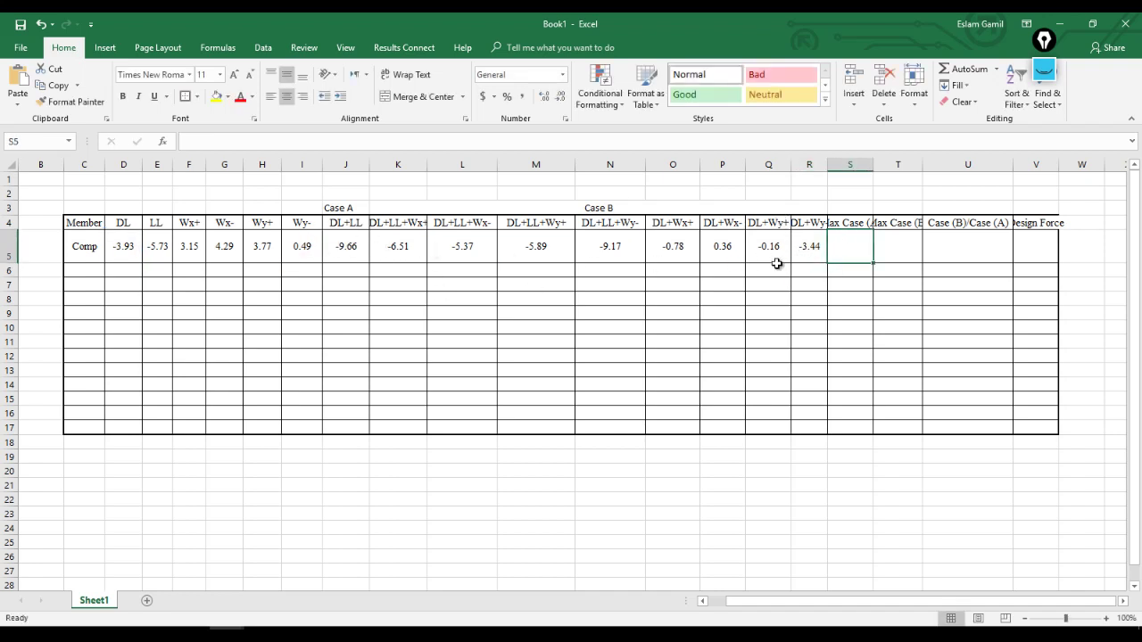
type("-9.66")
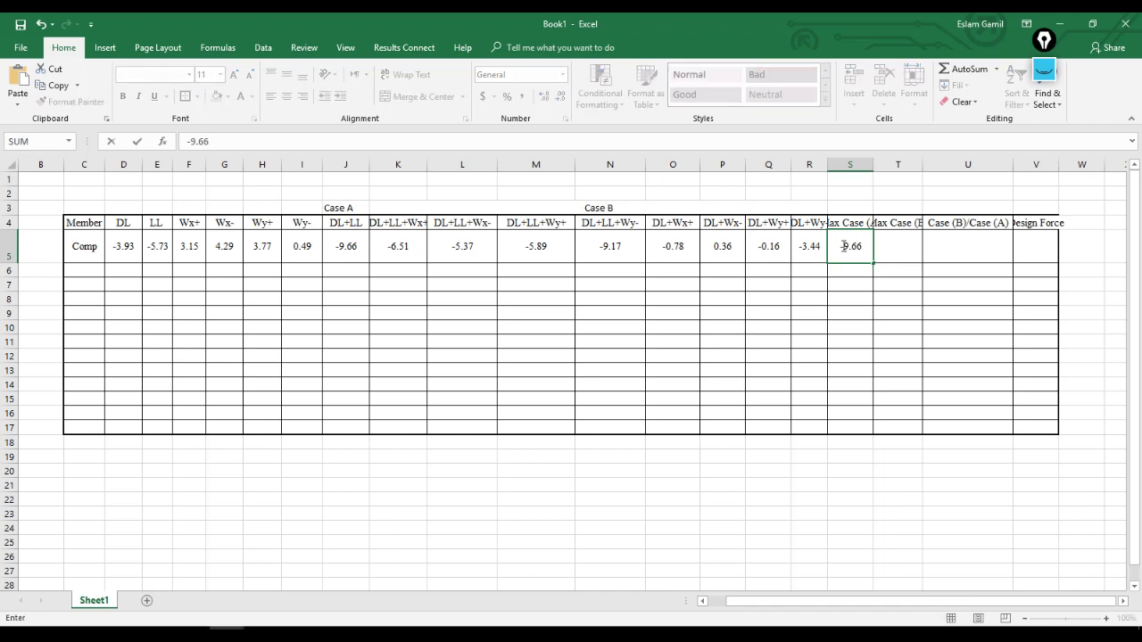
left_click(897, 246)
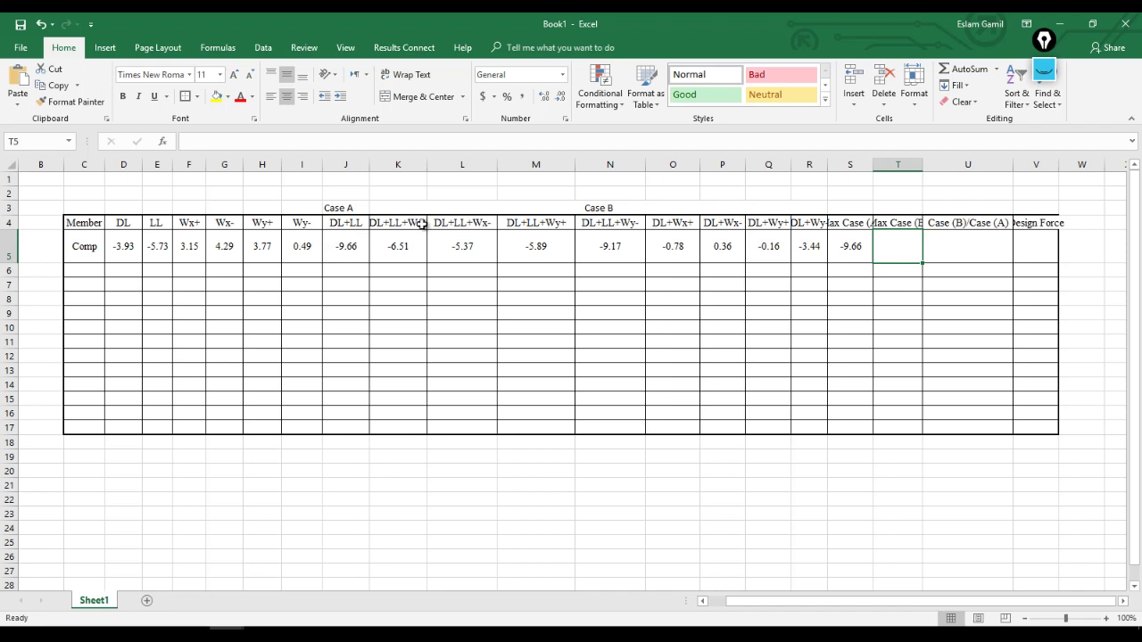
Apply all borders to the Case B block, cells K3 to R17.
mouse_move(389, 214)
left_mouse_down()
mouse_move(579, 232)
mouse_move(567, 424)
left_mouse_up()
left_click(196, 96)
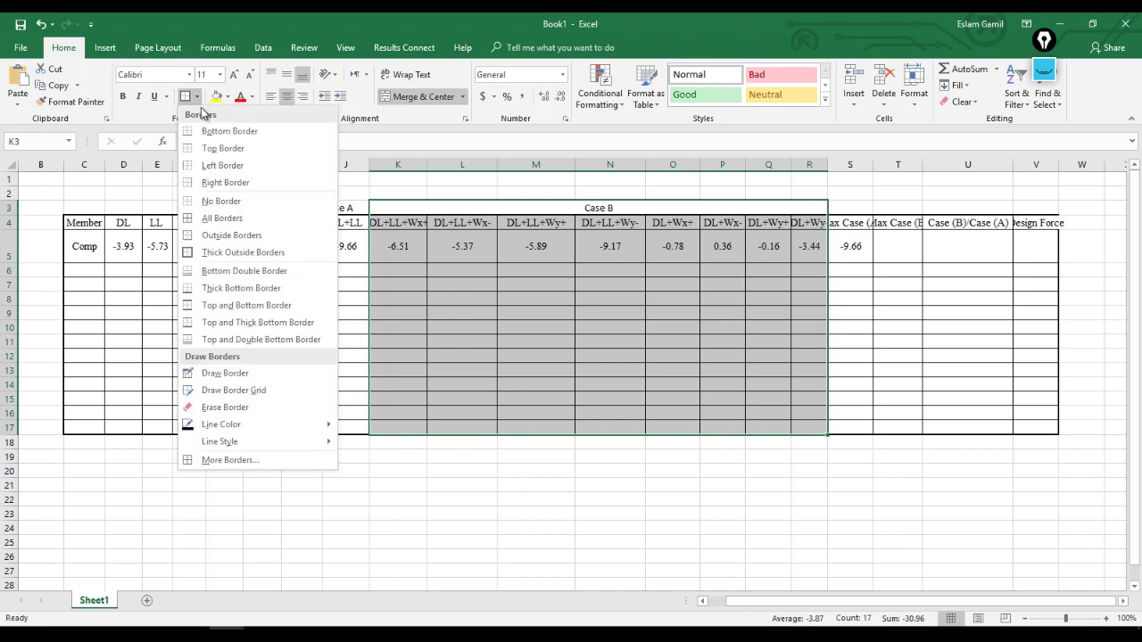
left_click(244, 218)
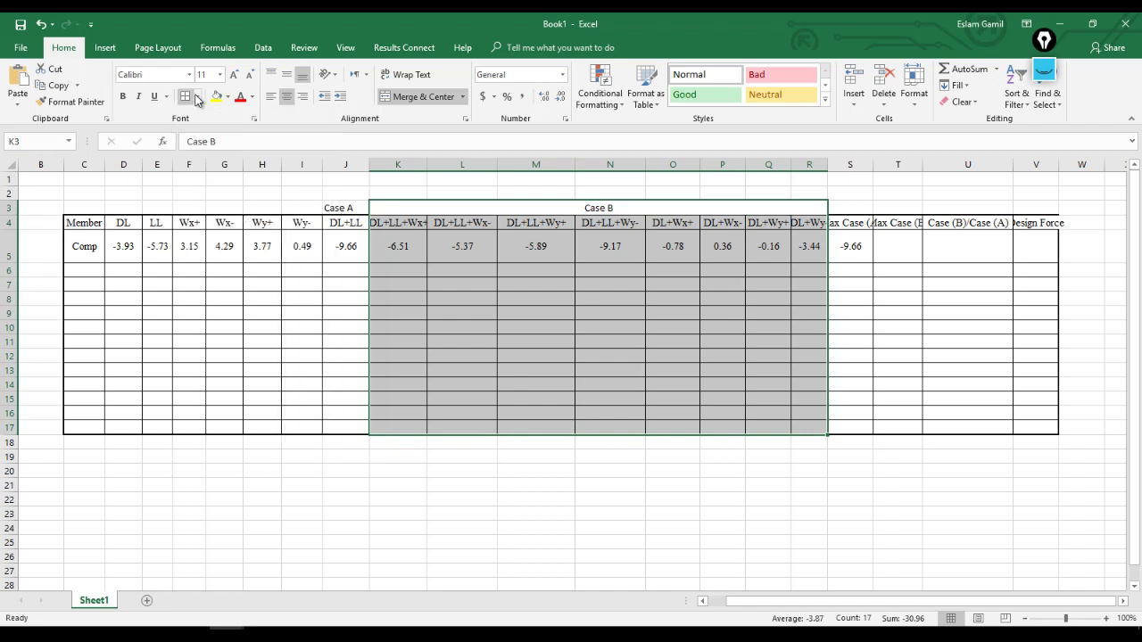
left_click(719, 248)
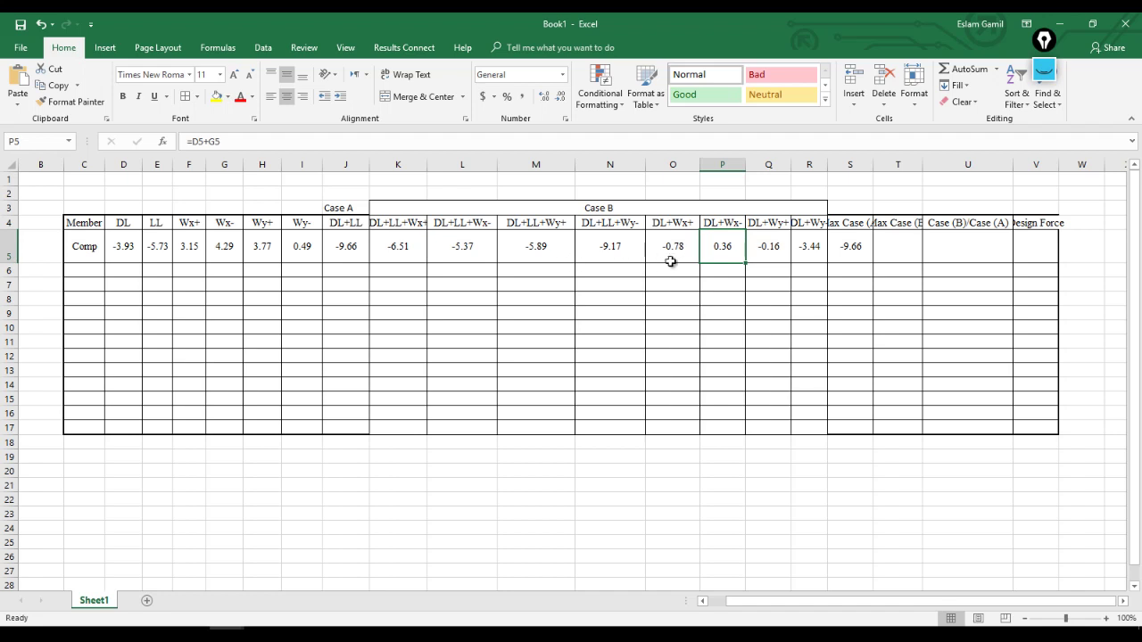
Enter -9.17 as the Comp row's maximum Case (B) force in cell T5.
left_click(893, 247)
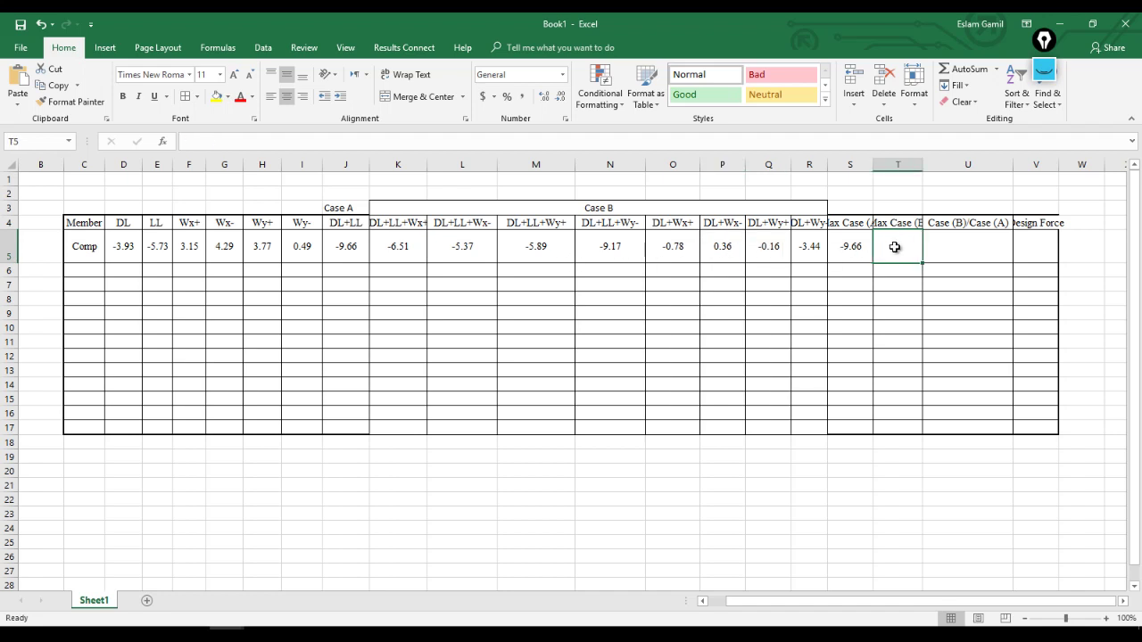
type("-9.17")
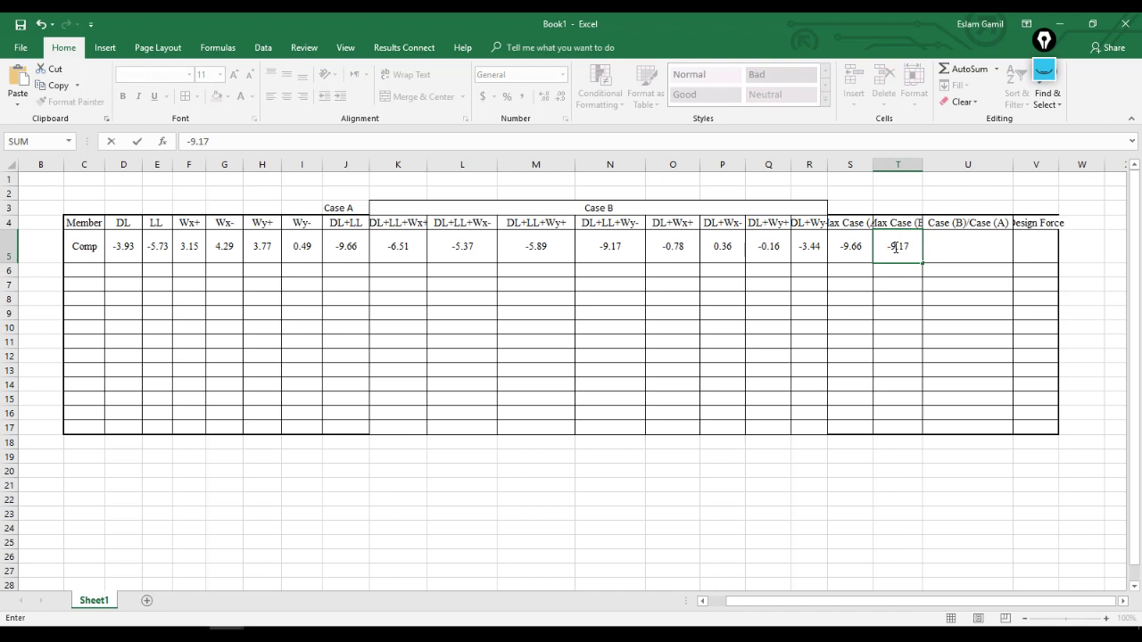
key("Up")
key("Down")
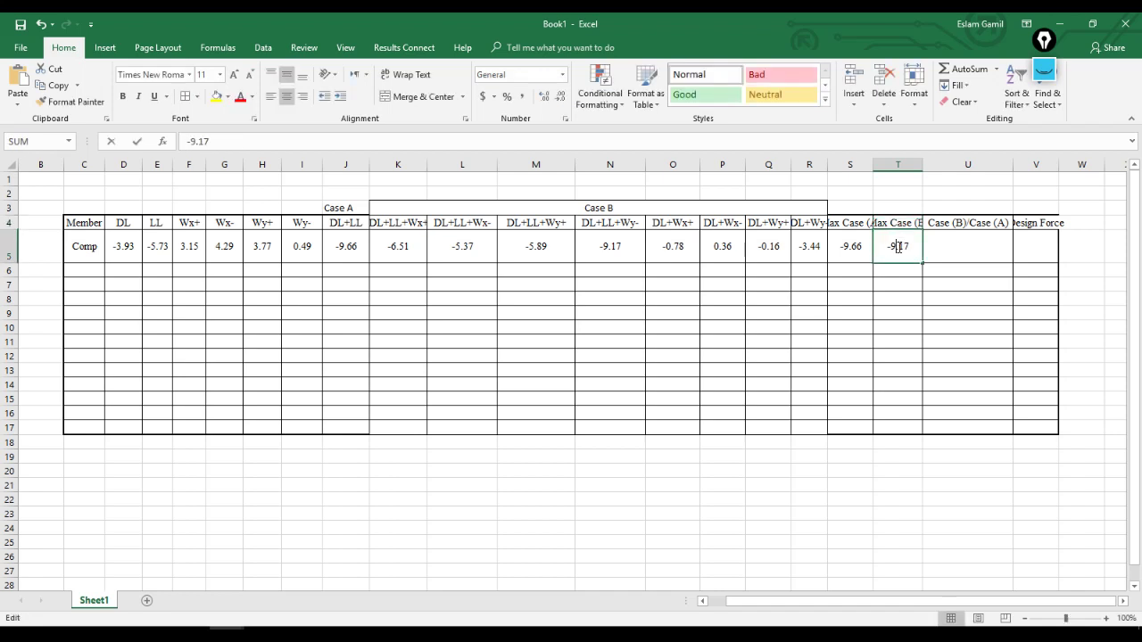
key("Down")
left_click(910, 254)
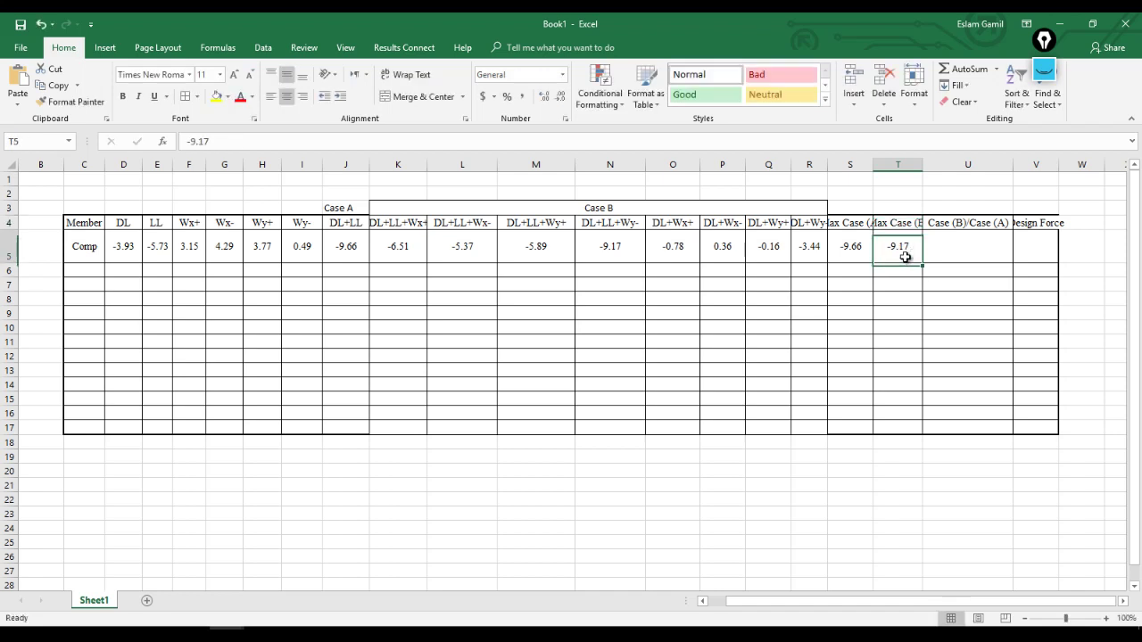
Try to append 0.36 to the maximum Case (B) value in T5 as =-9.17 & 0.36.
double_click(909, 253)
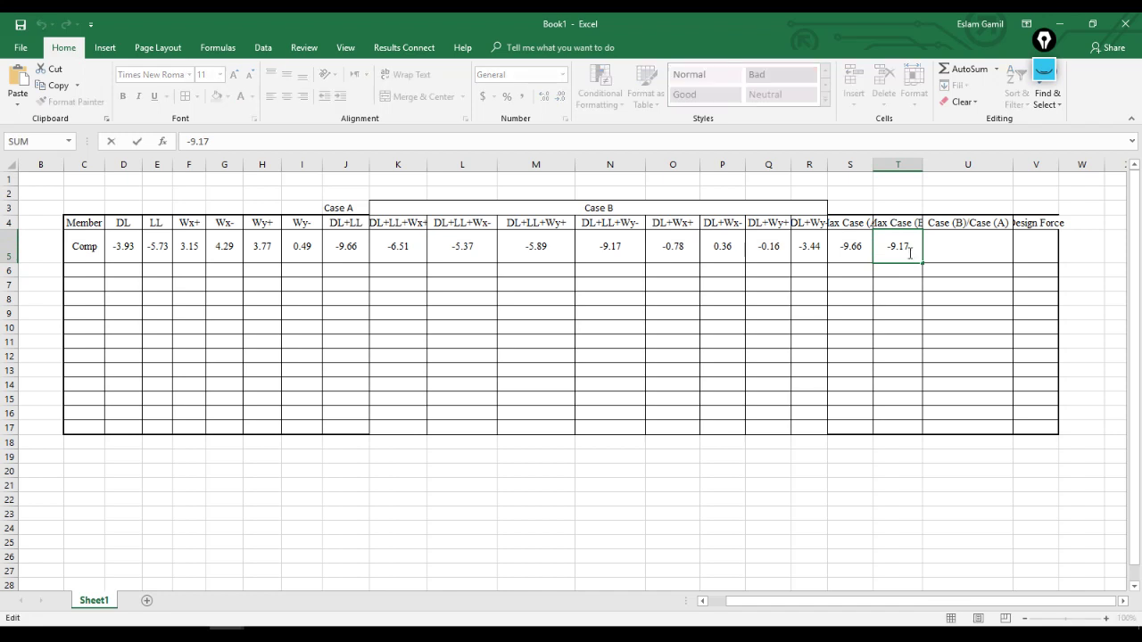
type("&0.36")
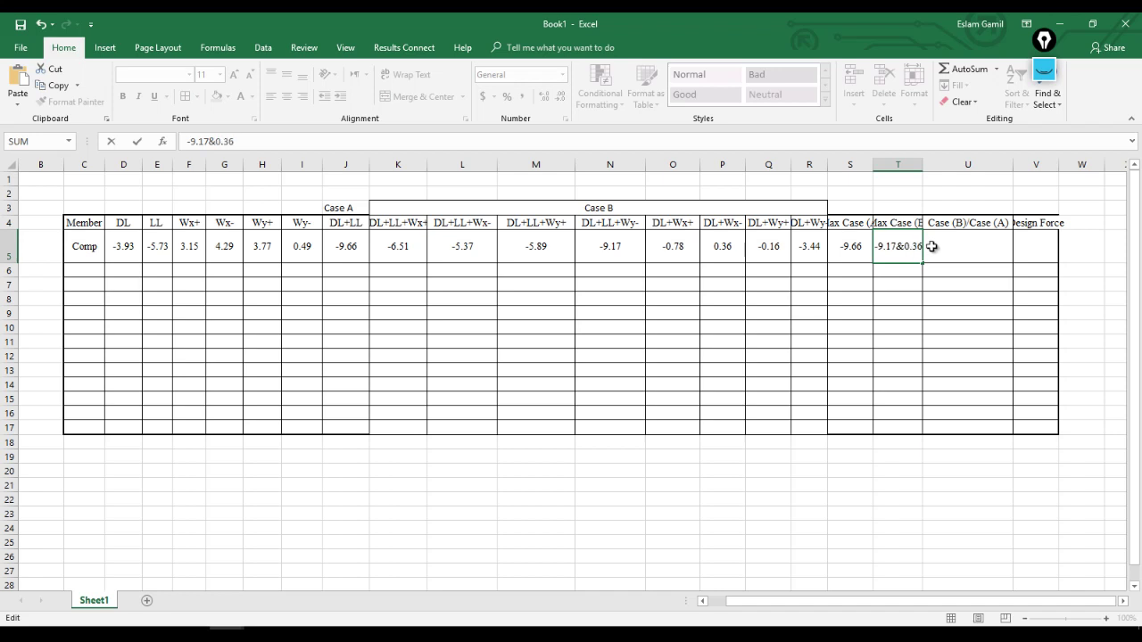
left_click(933, 246)
double_click(911, 248)
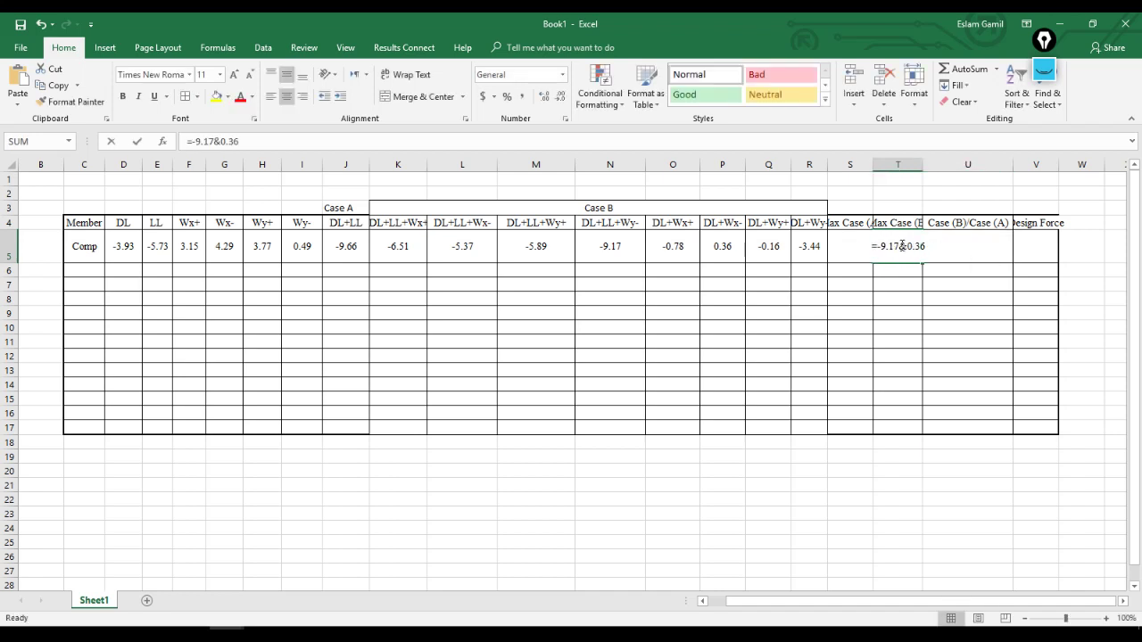
key("Left")
key("Left")
left_click(971, 261)
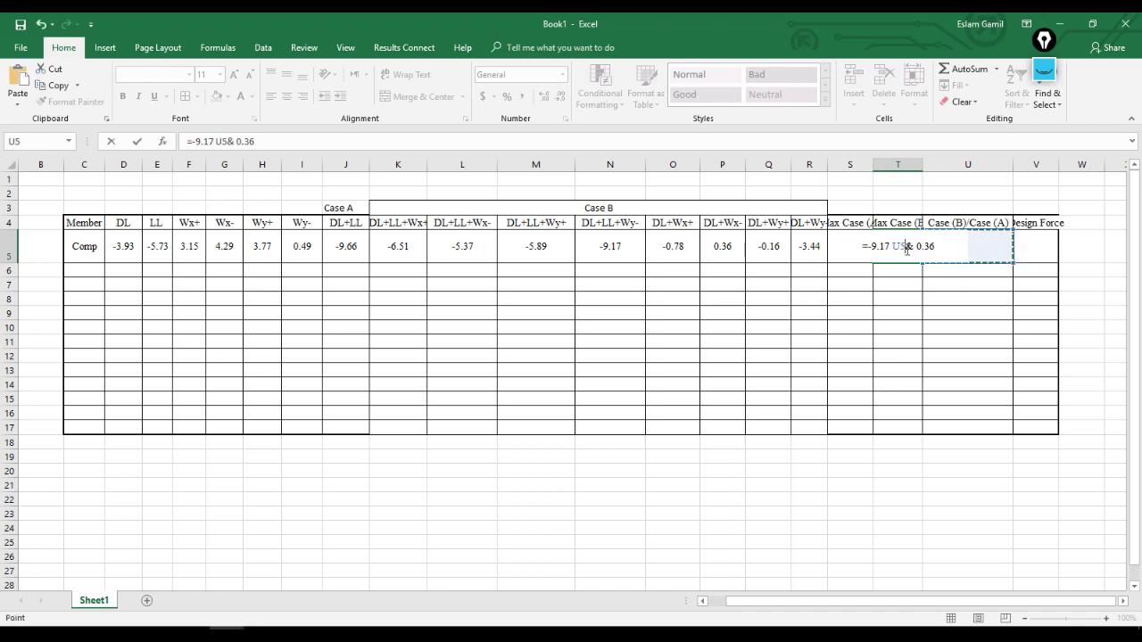
key("BackSpace")
left_click(899, 286)
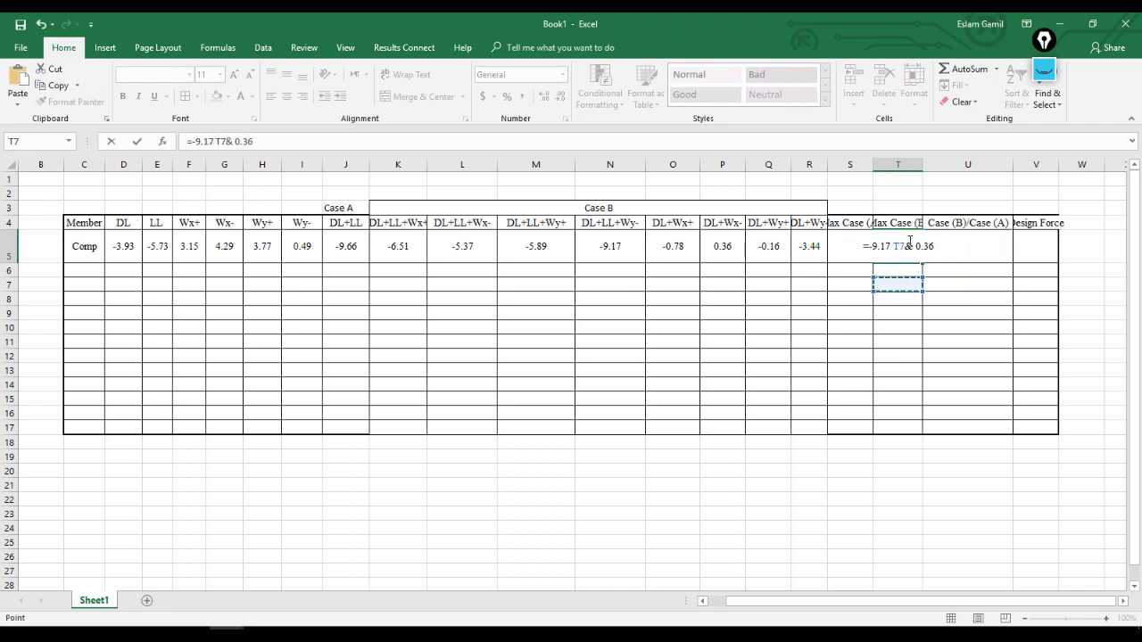
key("BackSpace")
key("Return")
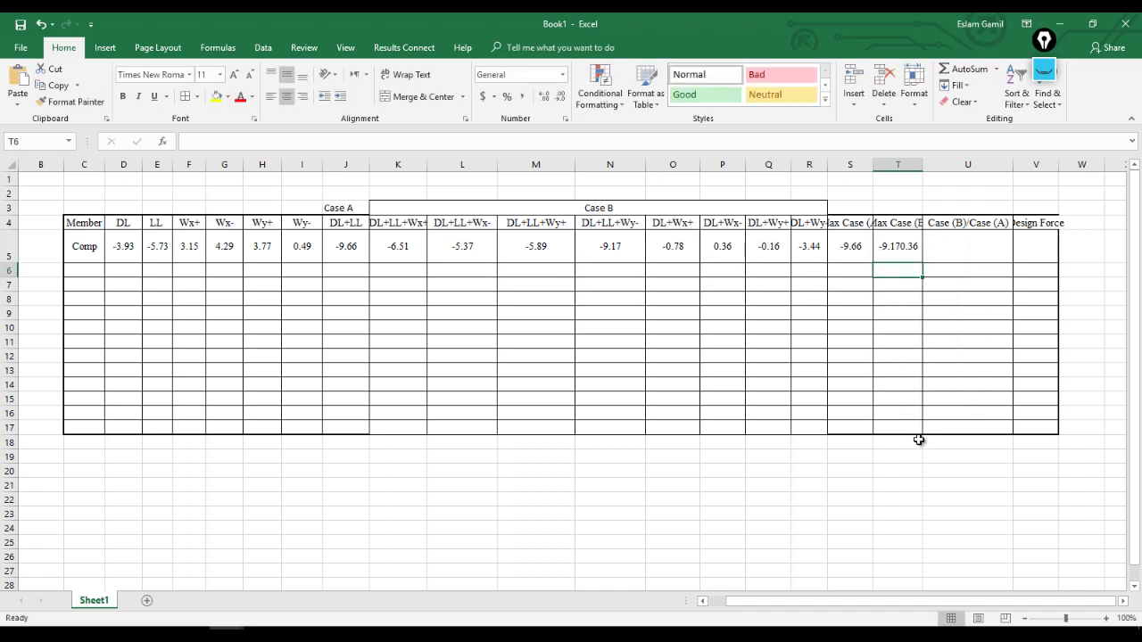
Try to keep both values in T5 separated only by spaces by removing the ampersand from the formula.
double_click(899, 247)
double_click(902, 247)
key("BackSpace")
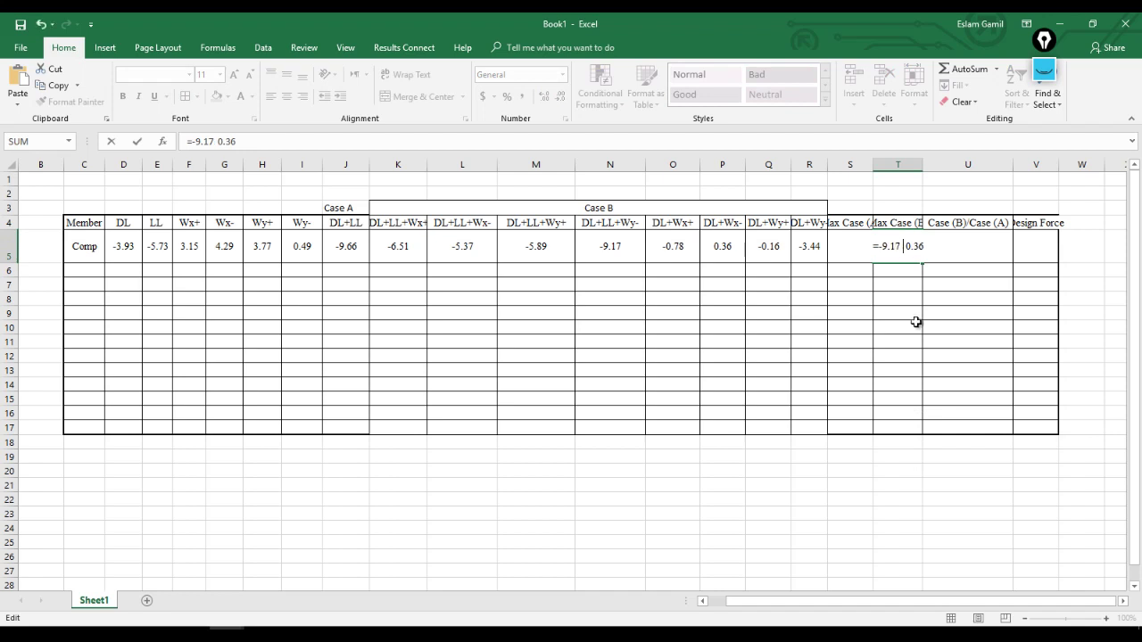
left_click(876, 514)
mouse_move(911, 250)
left_mouse_down()
mouse_move(932, 248)
mouse_move(834, 248)
mouse_move(897, 249)
left_mouse_up()
key("BackSpace")
key("Return")
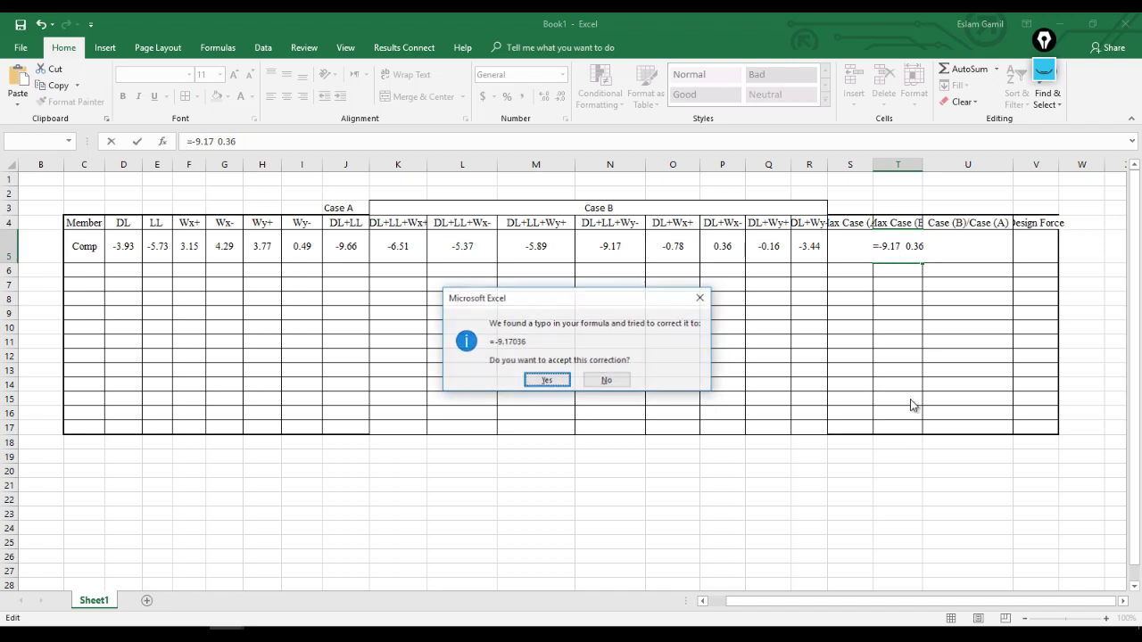
left_click(605, 381)
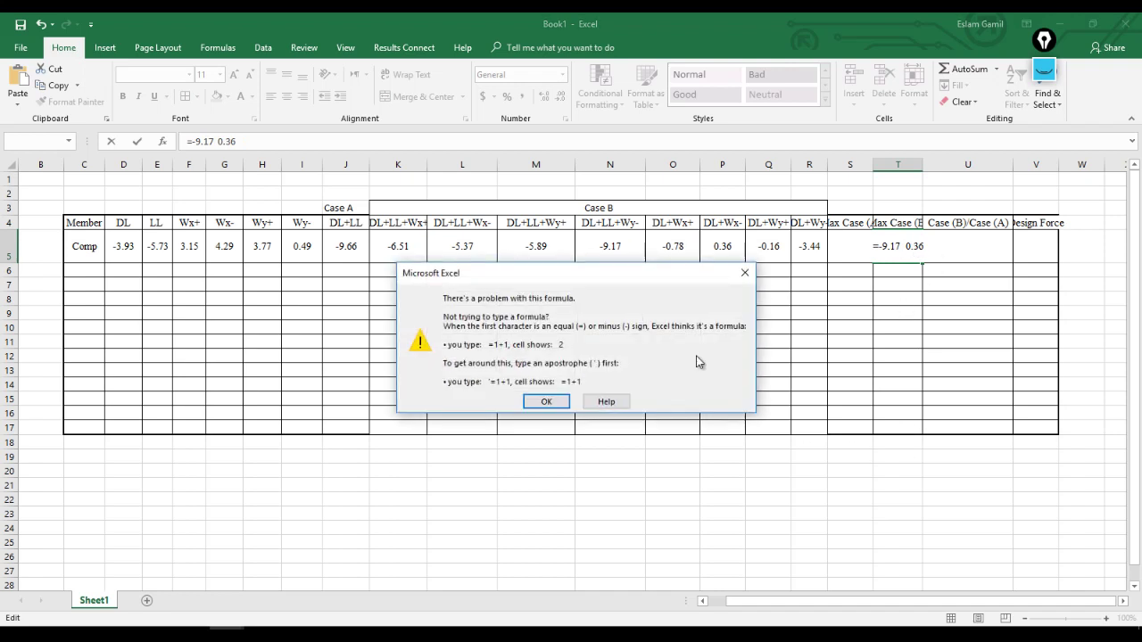
key("Return")
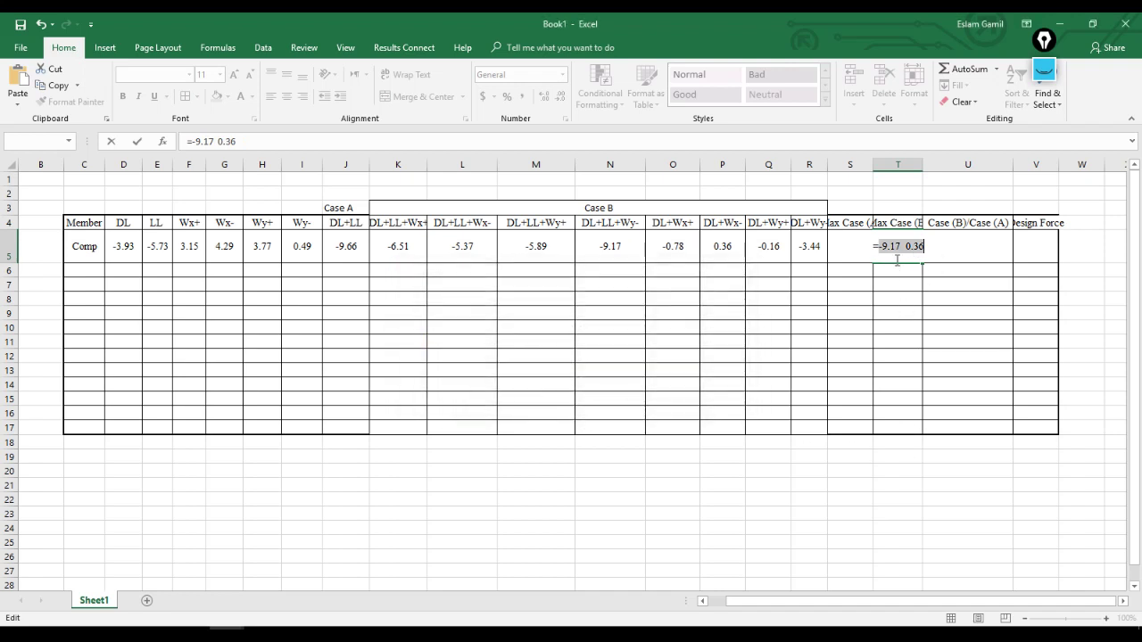
Clear the T5 formula and enter only -9.17 as the maximum Case (B) force.
key("BackSpace")
key("BackSpace")
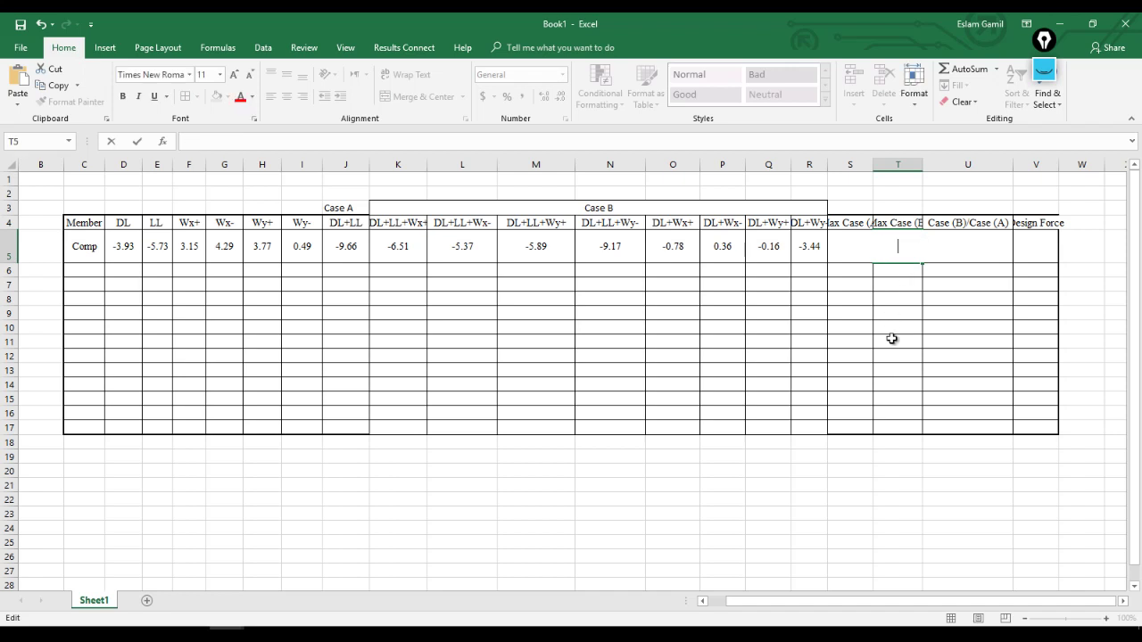
type("-9.17")
key("Return")
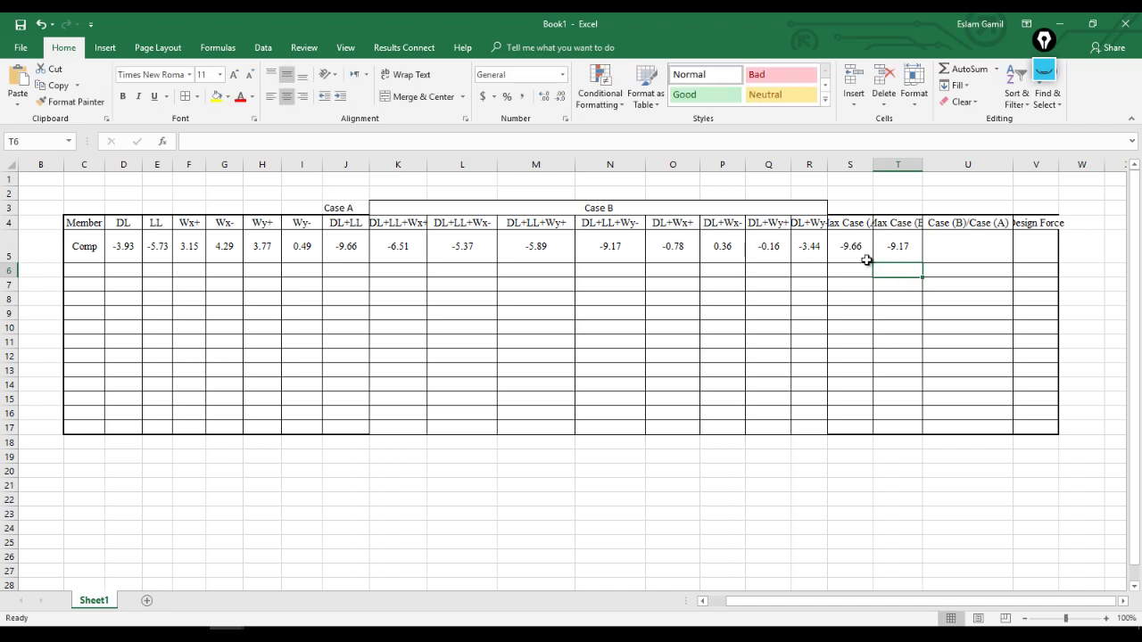
Enter 0.36 in cell T6 as the second maximum Case (B) force, beneath the Comp row's value.
left_click_drag(896, 254, 895, 269)
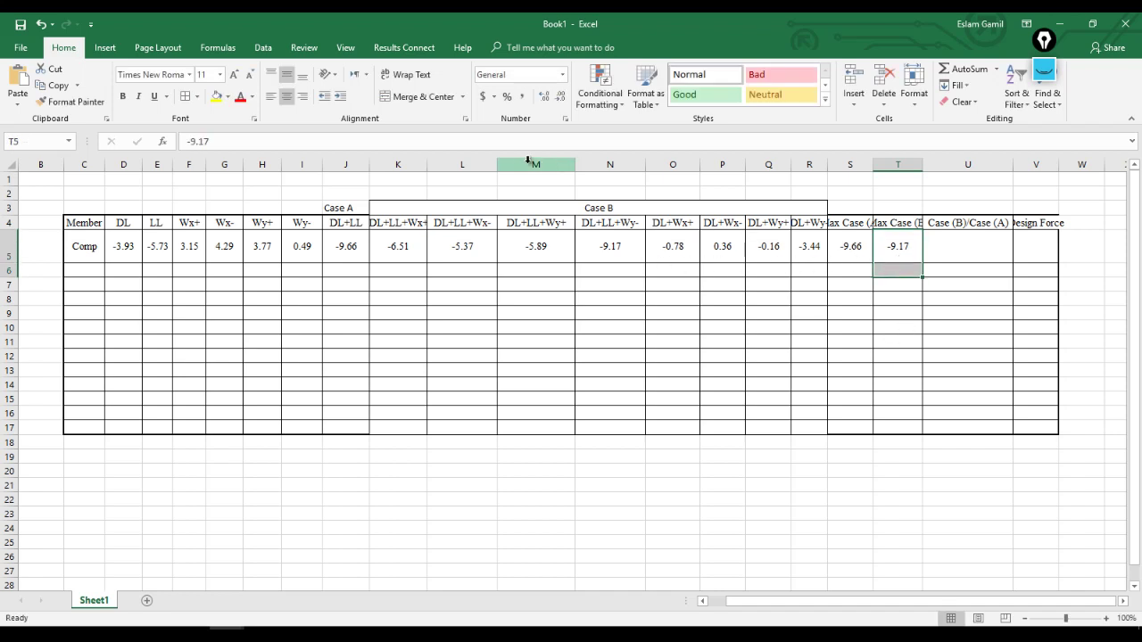
left_click(900, 272)
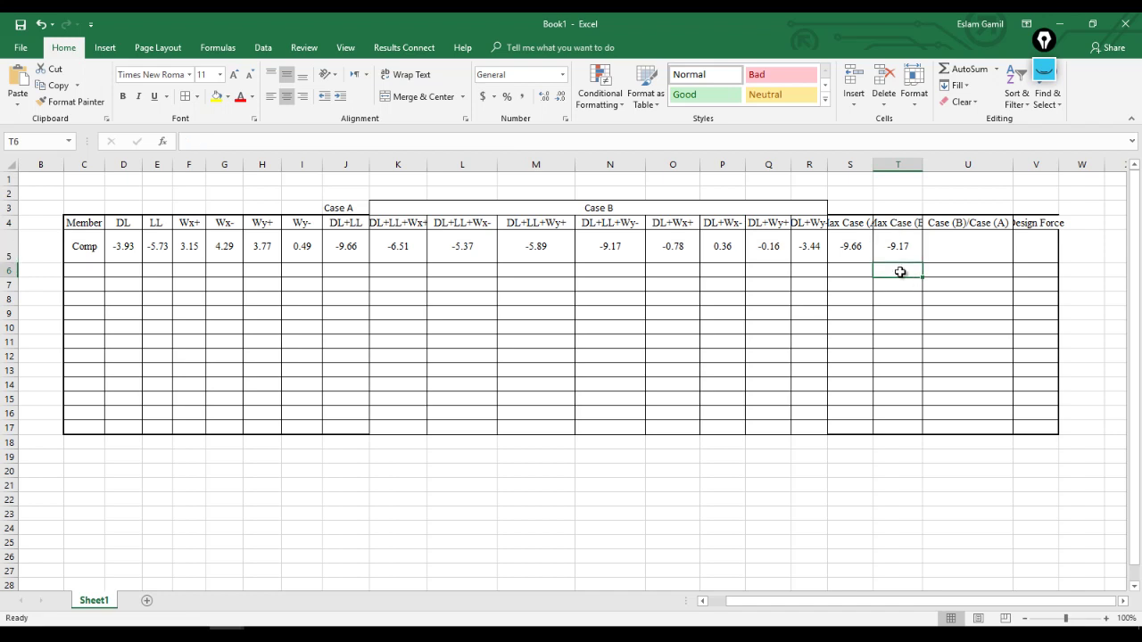
type("0.36")
left_click(951, 254)
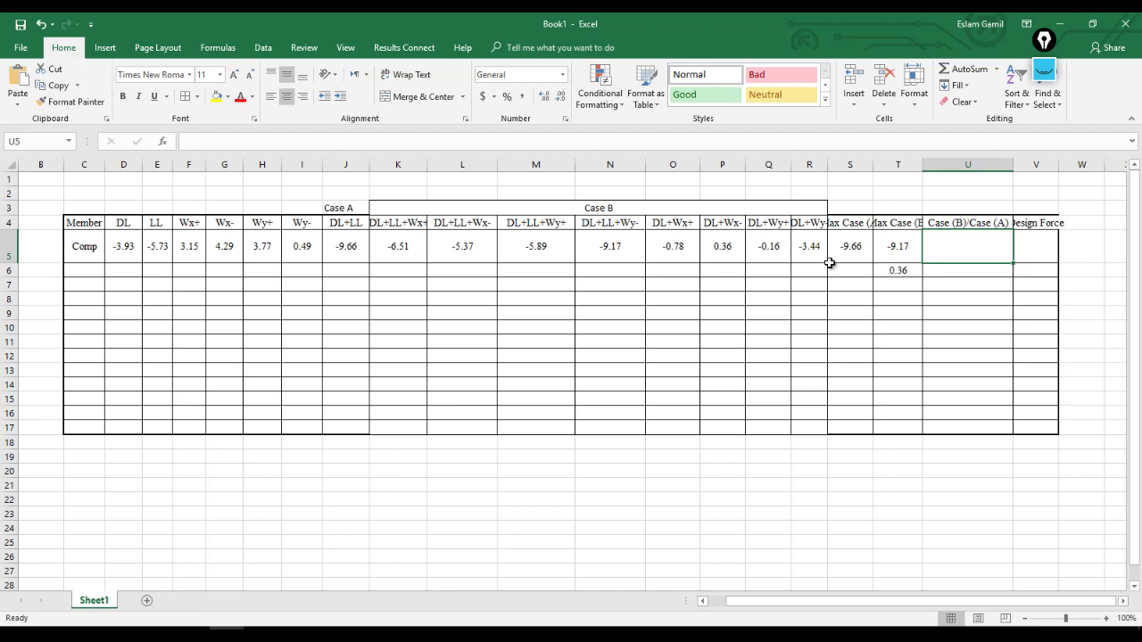
Enter the formula =T5/S5 in the Comp row's Case (B)/Case (A) cell U5.
left_click(900, 249)
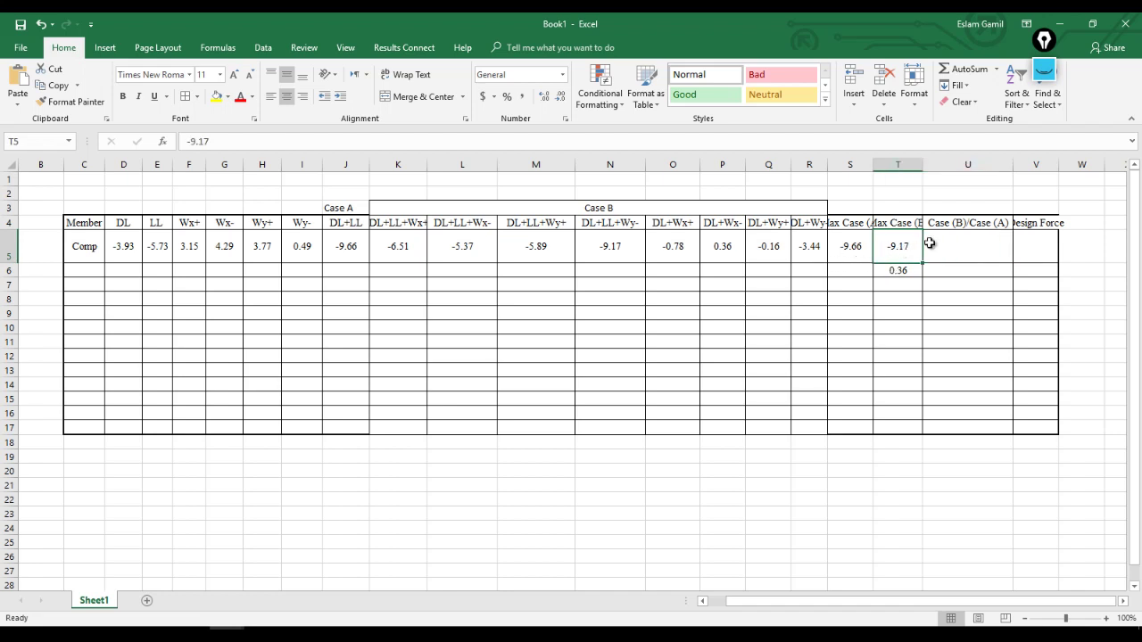
left_click(963, 246)
type("=")
left_click(900, 249)
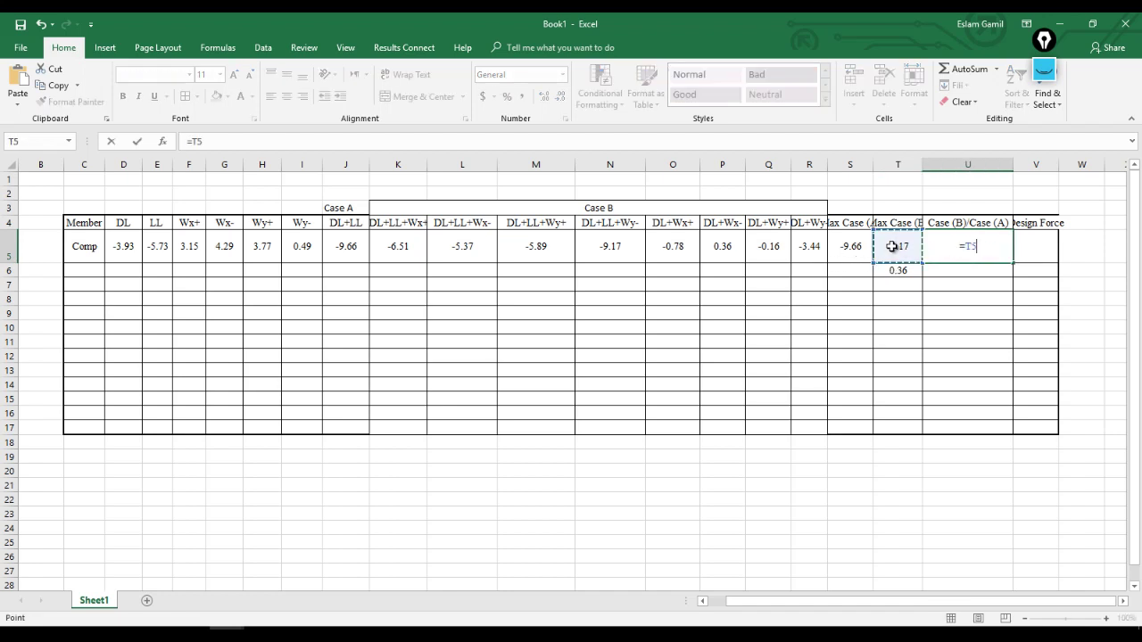
type("/")
left_click(861, 249)
key("Return")
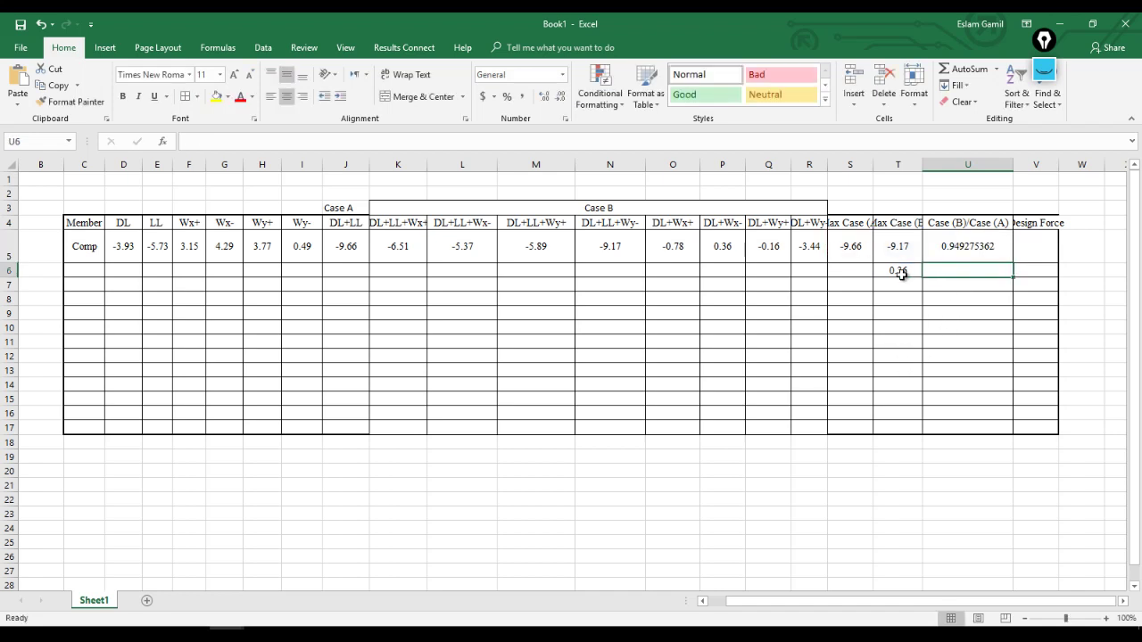
Enter the formula =T6/S6 in cell U6 for the second Case (B)/Case (A) ratio.
type("=")
left_click(899, 272)
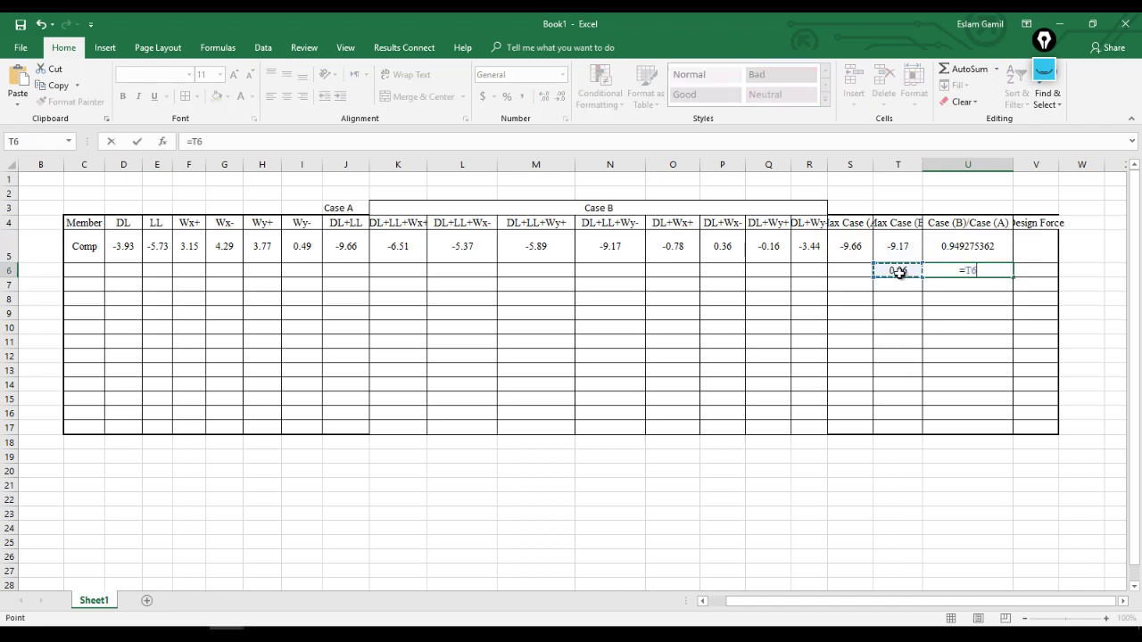
type("/S6")
key("Return")
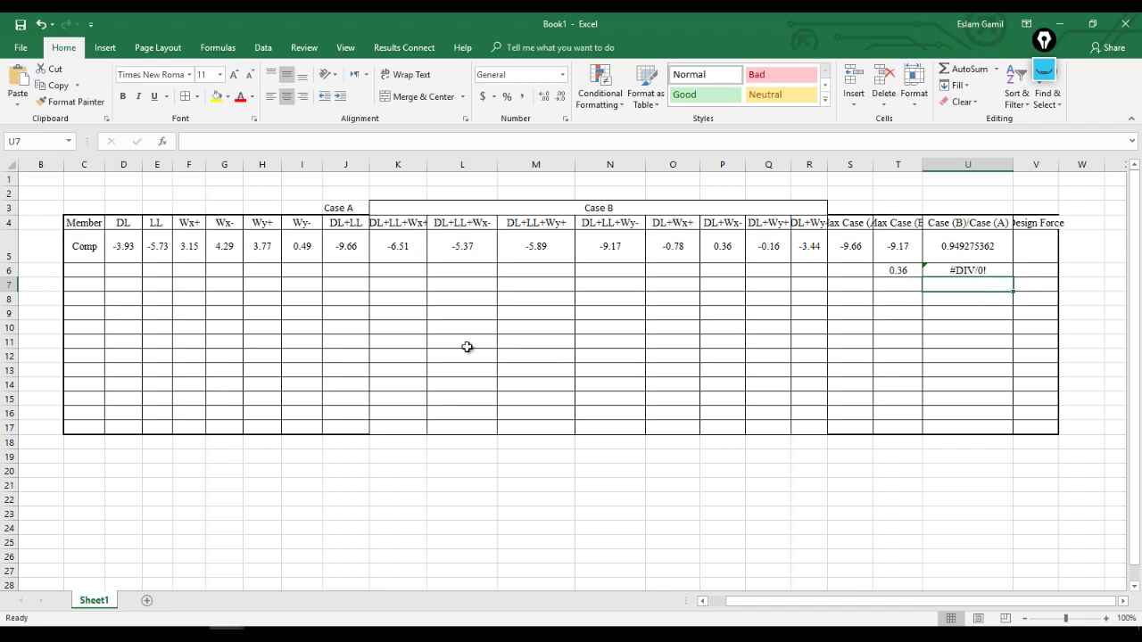
Open Windows Journal for handwritten notes.
key("super")
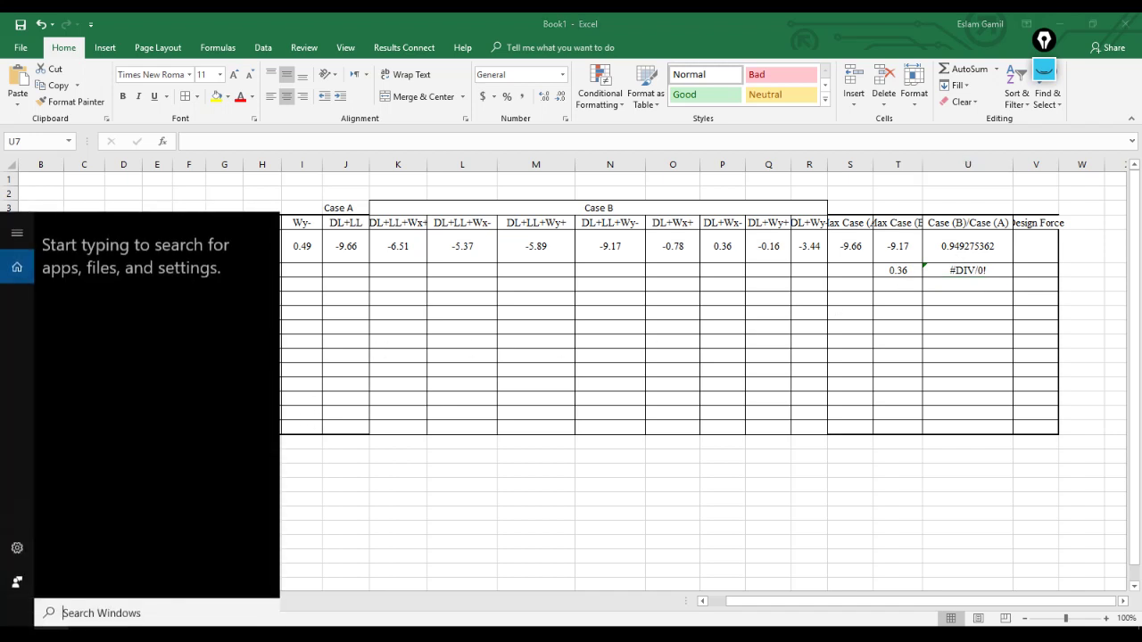
type("journal")
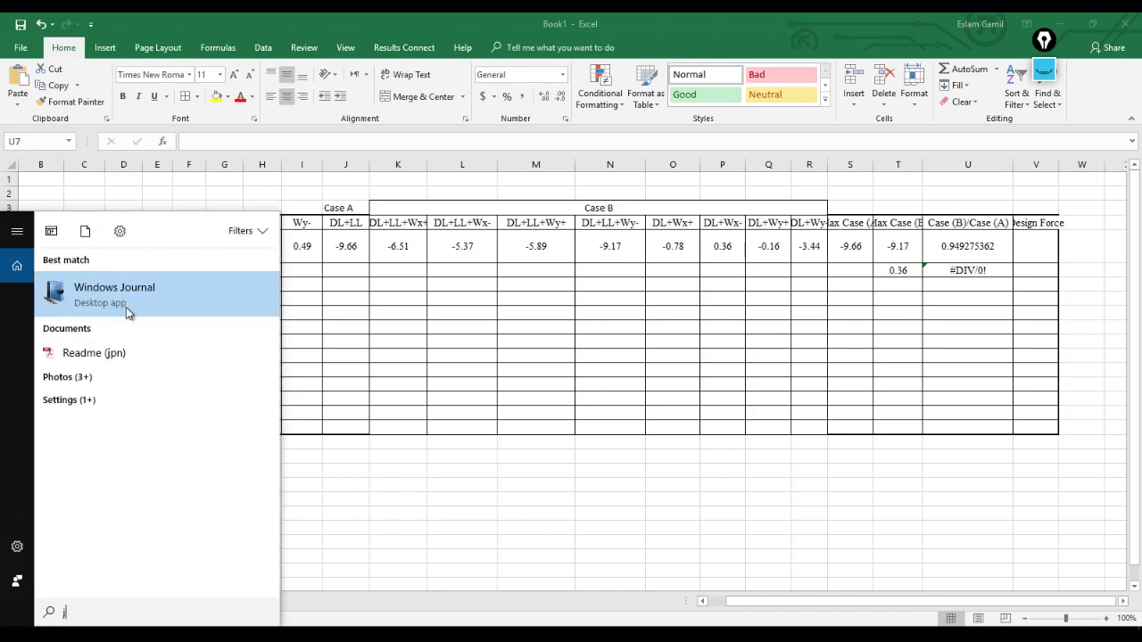
left_click(140, 308)
Handwrite the load combination D + L near the top of the blank note.
left_click_drag(295, 248, 292, 250)
left_click_drag(305, 208, 346, 235)
left_click_drag(436, 215, 464, 209)
left_click_drag(435, 203, 447, 242)
mouse_move(461, 169)
left_mouse_down()
mouse_move(467, 189)
mouse_move(576, 232)
left_mouse_up()
Handwrite the load combination D + L + W beneath the D + L expression.
left_click_drag(291, 329, 301, 350)
mouse_move(319, 311)
left_mouse_down()
mouse_move(372, 330)
mouse_move(334, 329)
left_mouse_up()
mouse_move(454, 326)
left_mouse_down()
mouse_move(489, 314)
mouse_move(480, 341)
left_mouse_up()
mouse_move(501, 267)
left_mouse_down()
mouse_move(594, 310)
mouse_move(664, 302)
mouse_move(649, 318)
left_mouse_up()
left_click_drag(678, 268, 765, 259)
Circle both load combinations and label D + L as A and D + L + W as B, with arrows.
mouse_move(617, 161)
left_mouse_down()
mouse_move(170, 228)
mouse_move(582, 231)
left_mouse_up()
mouse_move(803, 250)
left_mouse_down()
mouse_move(696, 252)
mouse_move(486, 397)
left_mouse_up()
mouse_move(674, 366)
left_mouse_down()
mouse_move(801, 285)
mouse_move(825, 217)
mouse_move(847, 242)
left_mouse_up()
mouse_move(994, 290)
left_mouse_down()
mouse_move(1028, 327)
mouse_move(990, 315)
left_mouse_up()
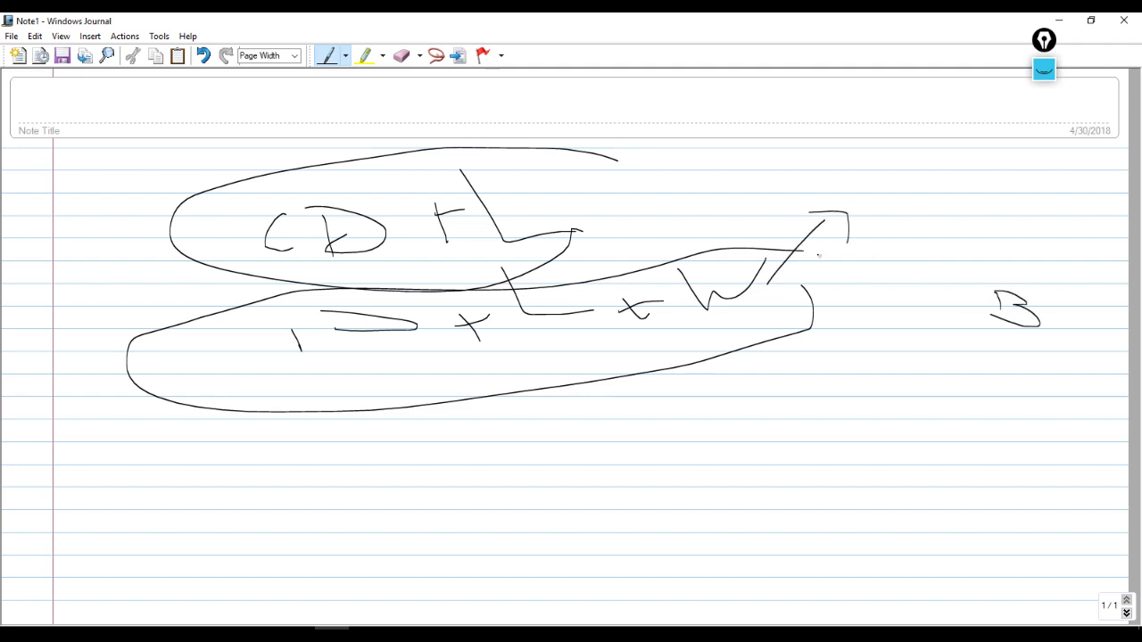
mouse_move(585, 176)
left_mouse_down()
mouse_move(712, 175)
mouse_move(694, 194)
left_mouse_up()
mouse_move(728, 148)
left_mouse_down()
mouse_move(787, 169)
mouse_move(774, 170)
left_mouse_up()
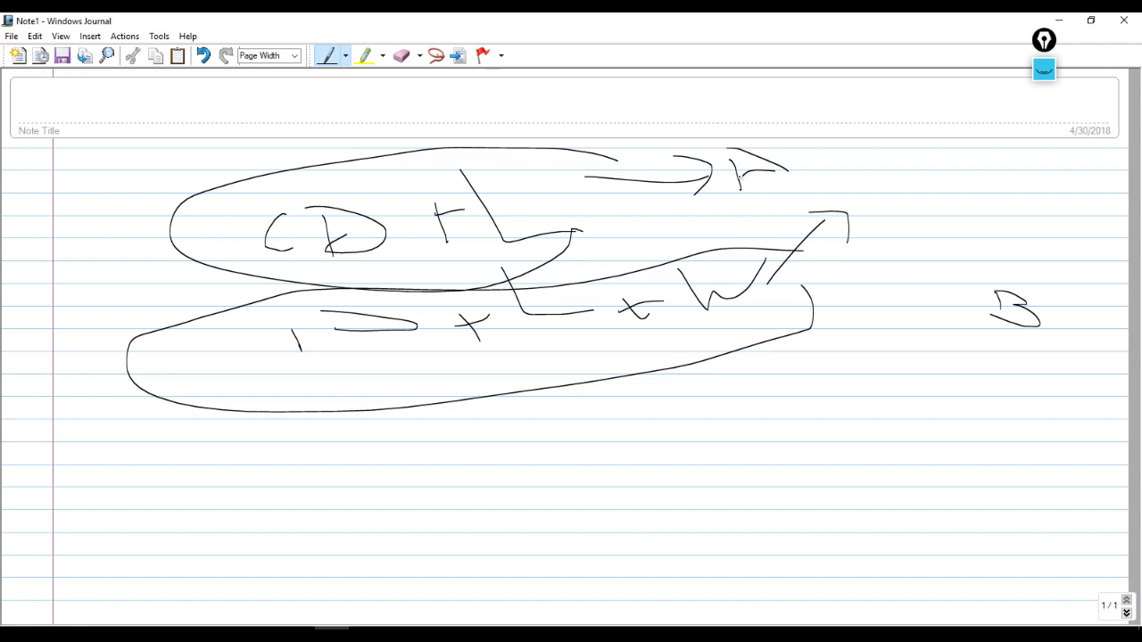
Draw a curved arrow from the circled D + L down to a handwritten 1.2(D + L).
mouse_move(216, 241)
left_mouse_down()
mouse_move(89, 435)
mouse_move(243, 510)
left_mouse_up()
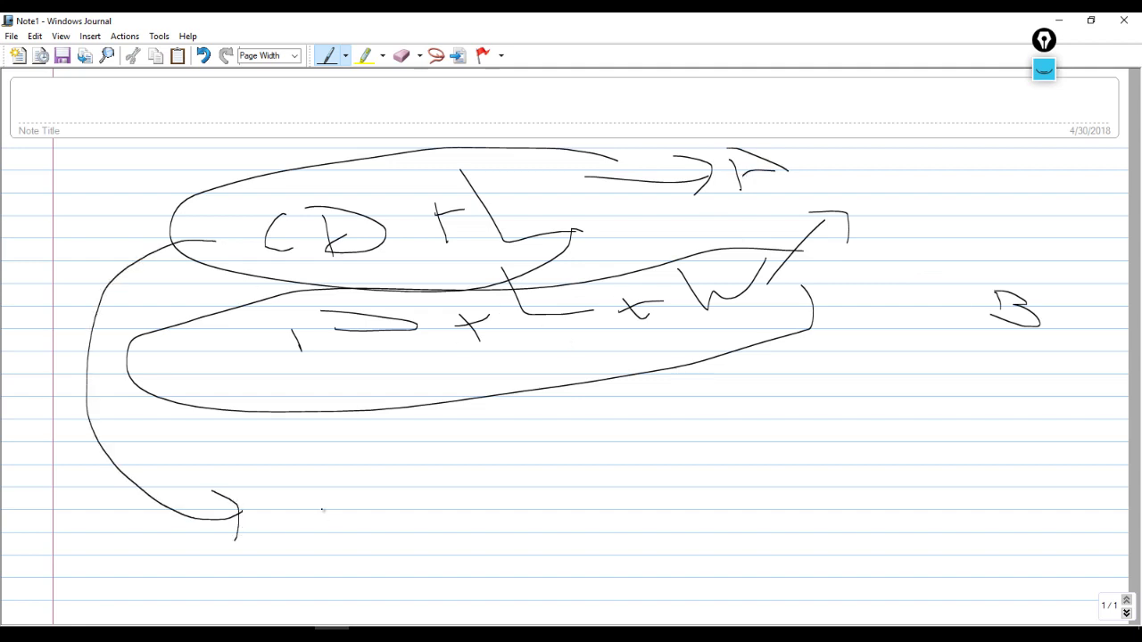
left_click_drag(276, 473, 280, 534)
left_click_drag(310, 484, 356, 527)
left_click_drag(370, 471, 390, 519)
mouse_move(399, 464)
left_mouse_down()
mouse_move(415, 494)
mouse_move(479, 475)
mouse_move(572, 475)
left_mouse_up()
left_click_drag(538, 440, 603, 483)
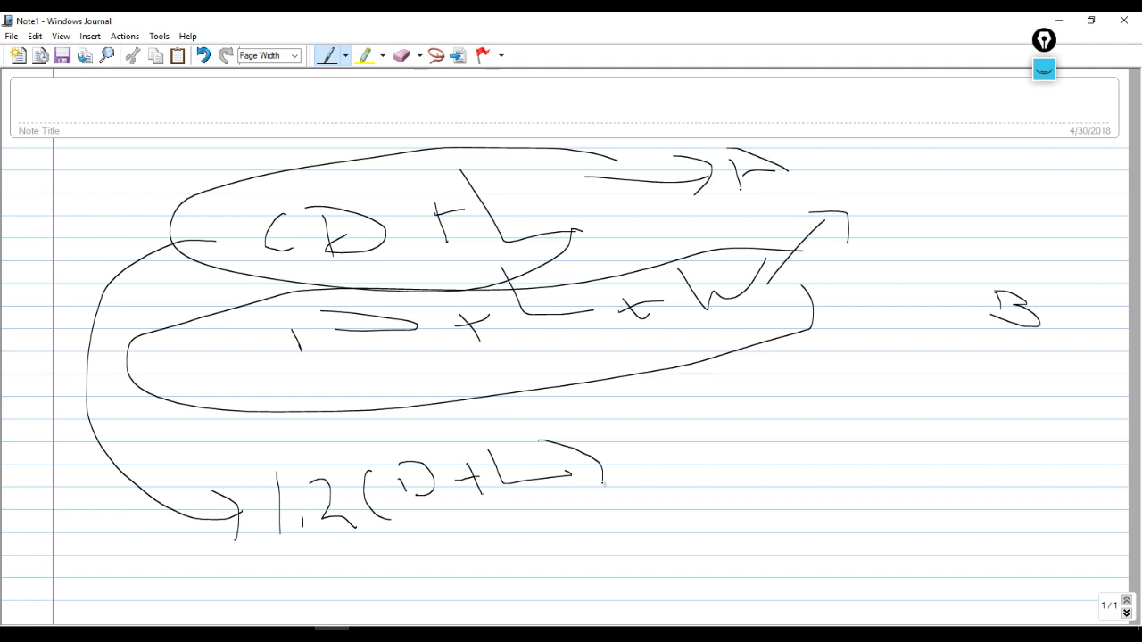
Circle 1.2(D + L) with = 10 written after it, and write 8 beside the circled D + L + W.
mouse_move(546, 419)
left_mouse_down()
mouse_move(261, 437)
mouse_move(357, 559)
mouse_move(603, 435)
left_mouse_up()
left_click_drag(724, 438, 739, 480)
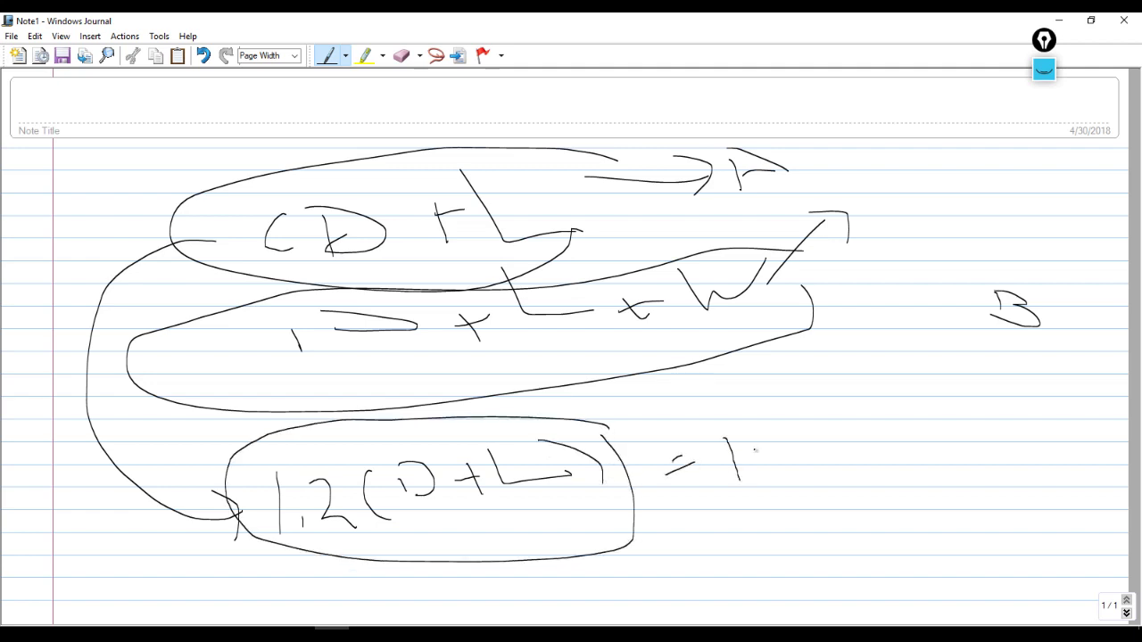
left_click_drag(841, 291, 844, 298)
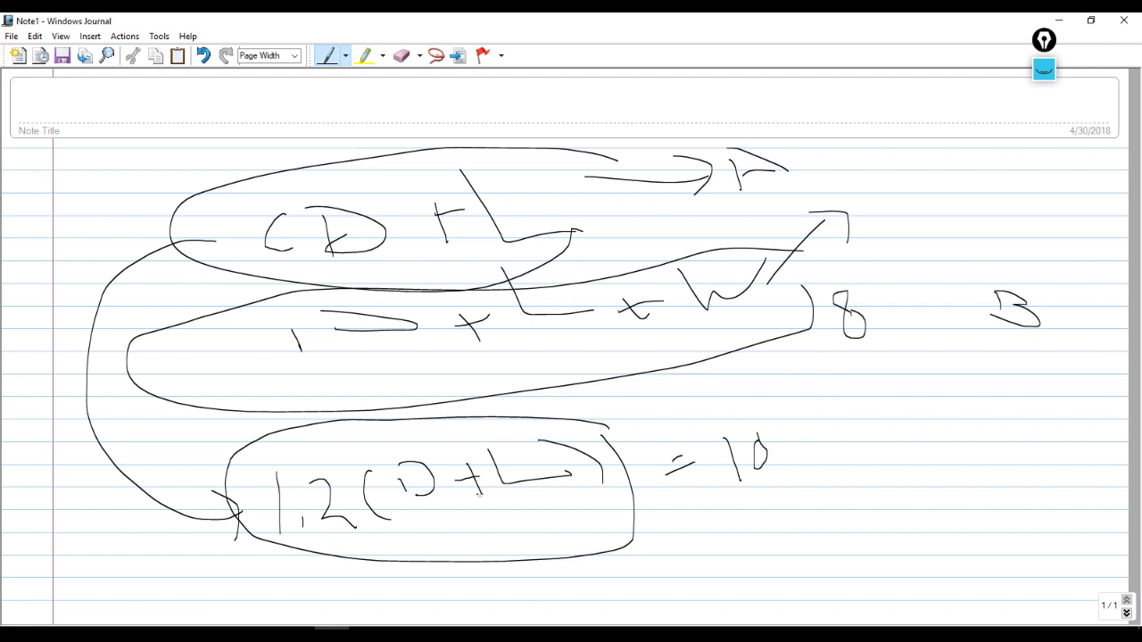
Mark up the wind term W with an underline and a strike, circle D + L and 1.2, and write 6 beneath the 10.
left_click_drag(709, 326, 774, 316)
mouse_move(489, 146)
left_mouse_down()
mouse_move(287, 142)
mouse_move(511, 266)
mouse_move(450, 140)
left_mouse_up()
left_click_drag(747, 538, 749, 533)
mouse_move(325, 461)
left_mouse_down()
mouse_move(252, 486)
mouse_move(330, 575)
mouse_move(318, 462)
left_mouse_up()
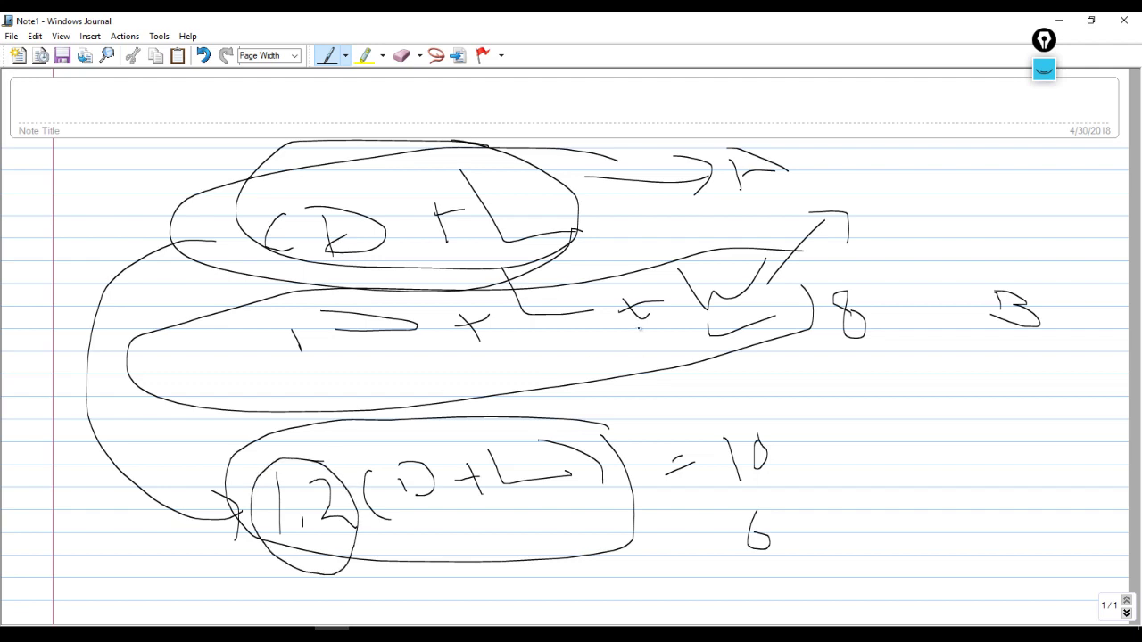
left_click_drag(613, 352, 713, 292)
Handwrite the ratio check B/A < 1.2 beside the load combinations.
mouse_move(901, 369)
left_mouse_down()
mouse_move(928, 385)
mouse_move(896, 406)
mouse_move(961, 411)
left_mouse_up()
mouse_move(899, 446)
left_mouse_down()
mouse_move(910, 487)
mouse_move(934, 466)
left_mouse_up()
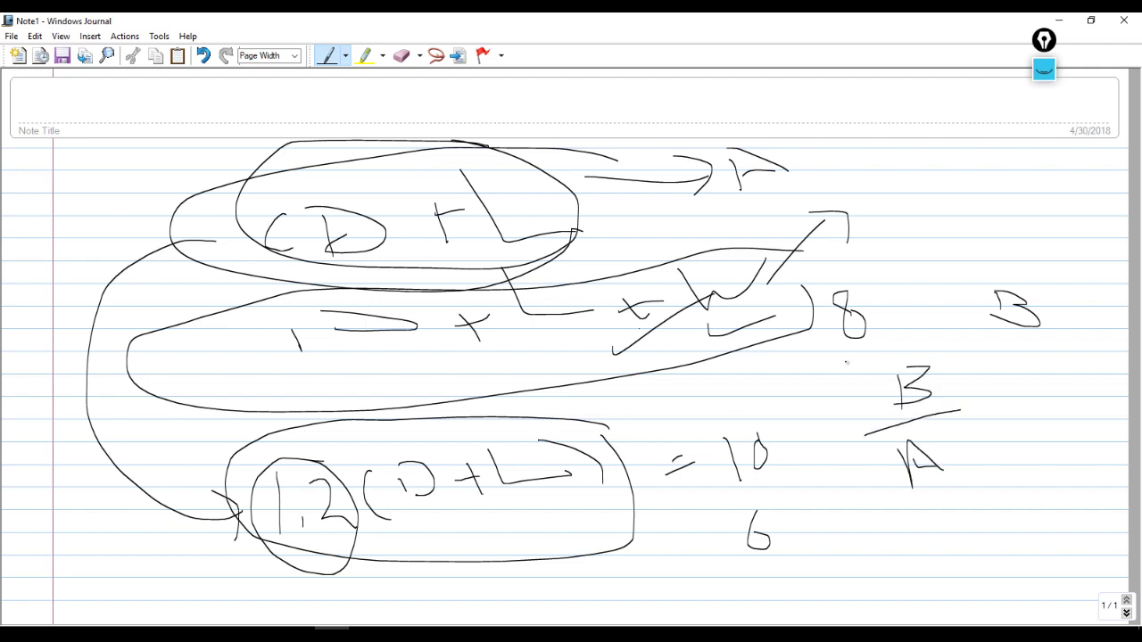
mouse_move(1008, 369)
left_mouse_down()
mouse_move(964, 406)
mouse_move(1007, 425)
left_mouse_up()
mouse_move(1032, 369)
left_mouse_down()
mouse_move(1033, 394)
mouse_move(1089, 389)
left_mouse_up()
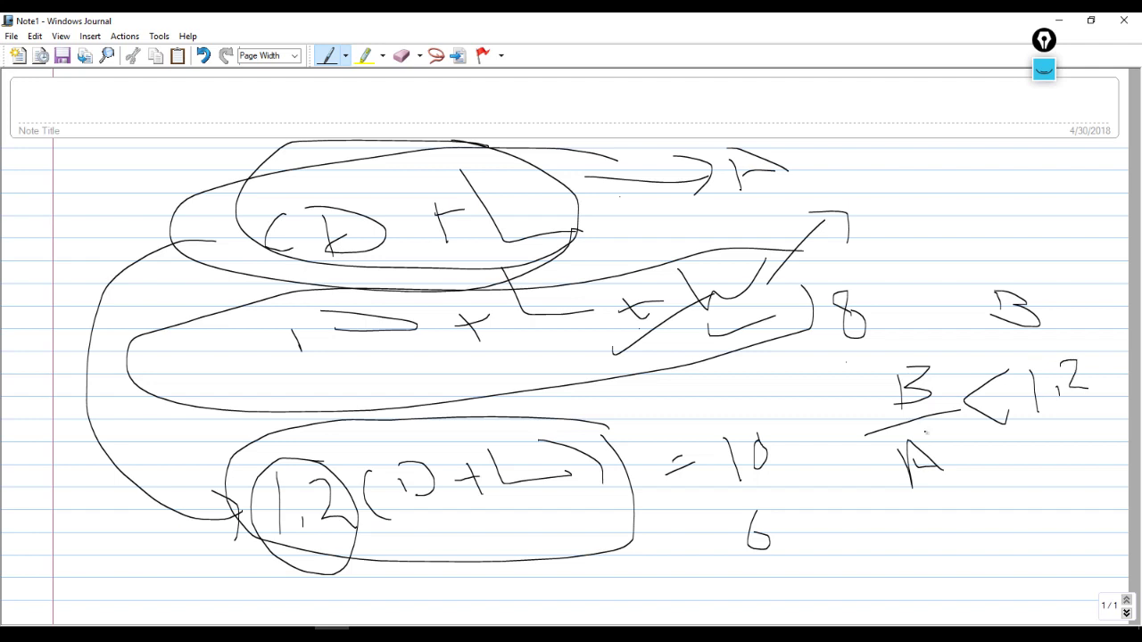
Circle the B in the ratio and add a > sign with a circled A and a circled B beneath the inequality.
mouse_move(942, 368)
left_mouse_down()
mouse_move(888, 382)
mouse_move(951, 369)
mouse_move(933, 354)
left_mouse_up()
left_click_drag(1005, 505, 1034, 526)
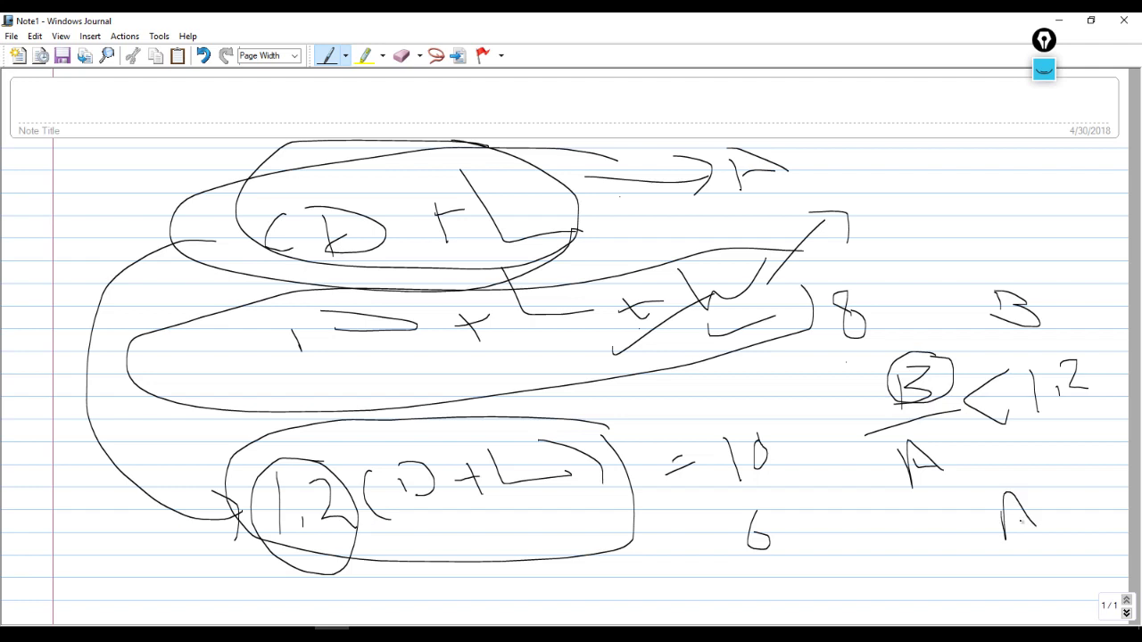
left_click_drag(1015, 469, 1022, 468)
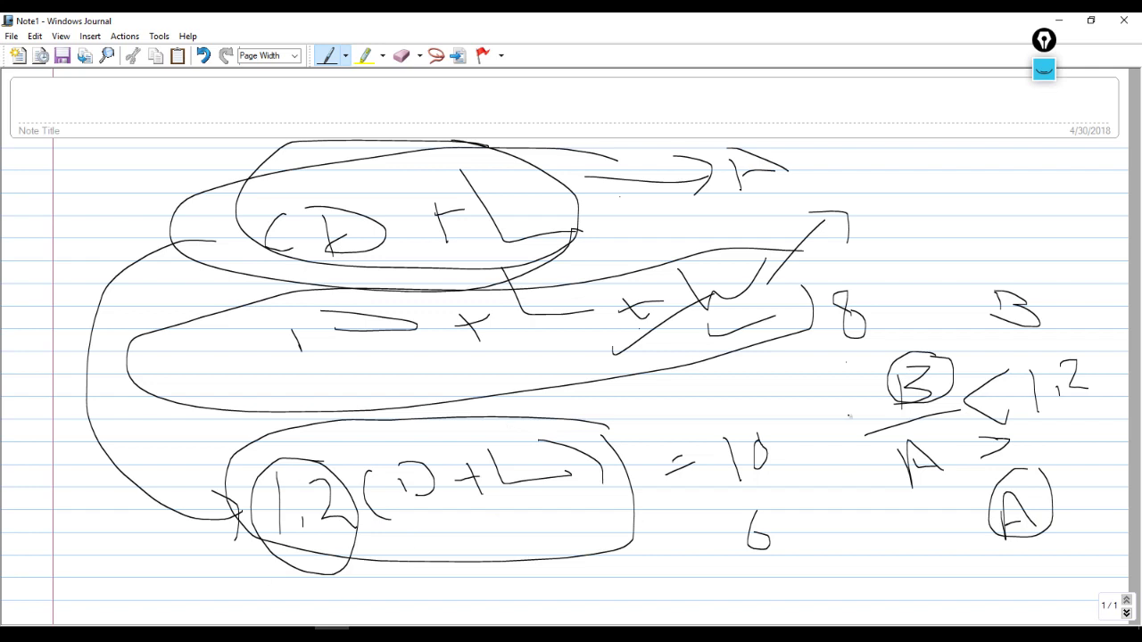
mouse_move(1033, 552)
left_mouse_down()
mouse_move(1017, 602)
mouse_move(1026, 542)
left_mouse_up()
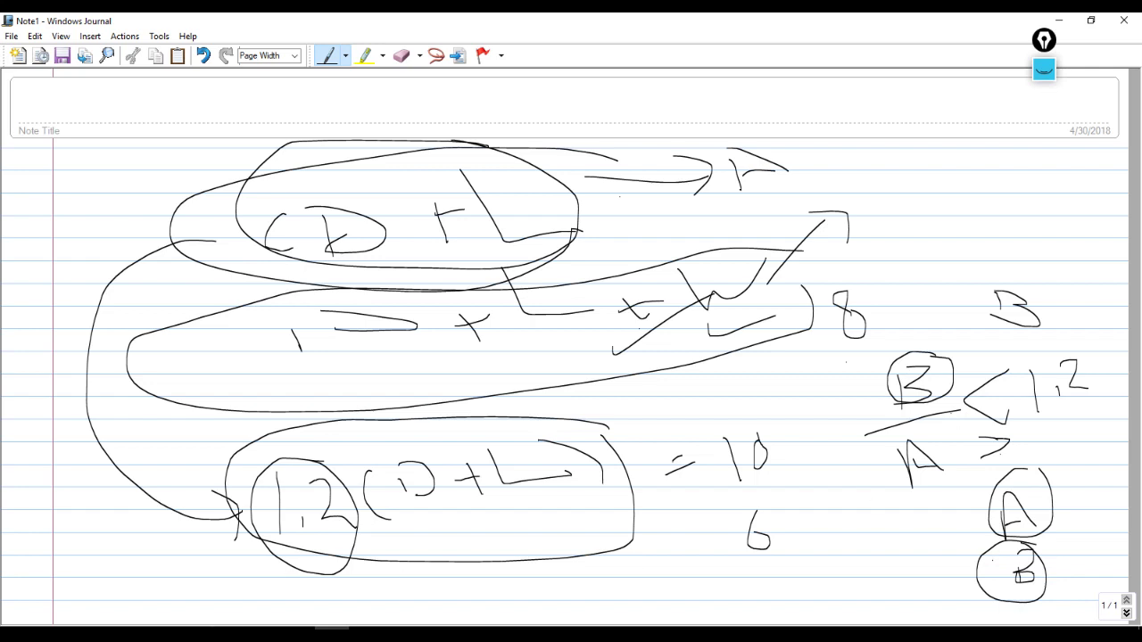
Switch to the Book1 workbook in Excel and enter -9.66 as the compression member's design force, with case label A beside it.
left_click(228, 635)
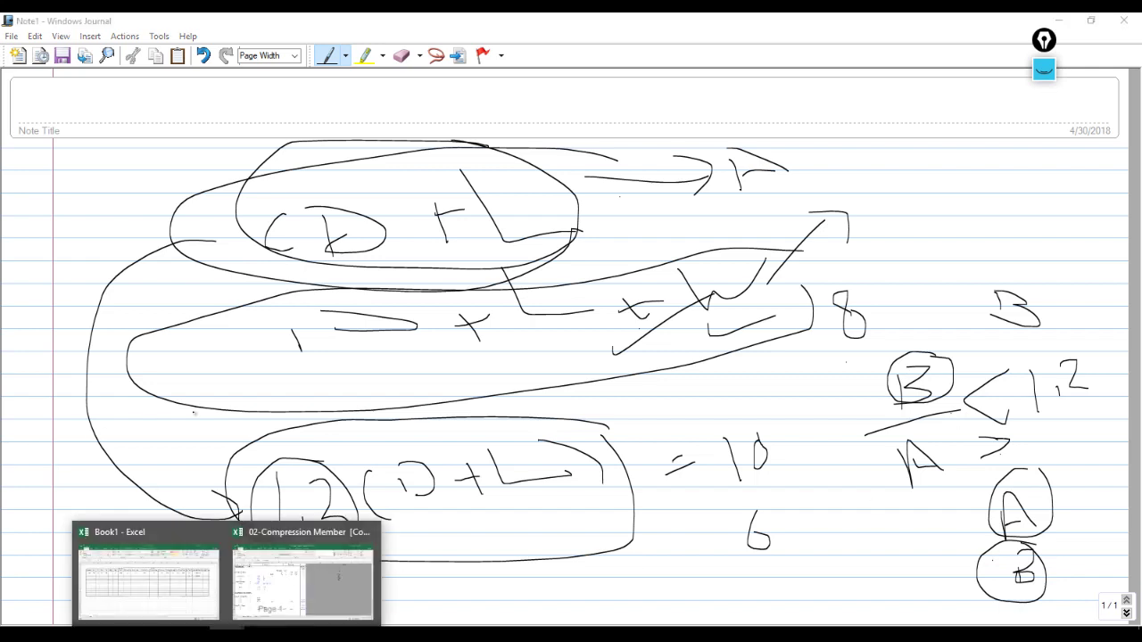
left_click(129, 571)
left_click(1027, 251)
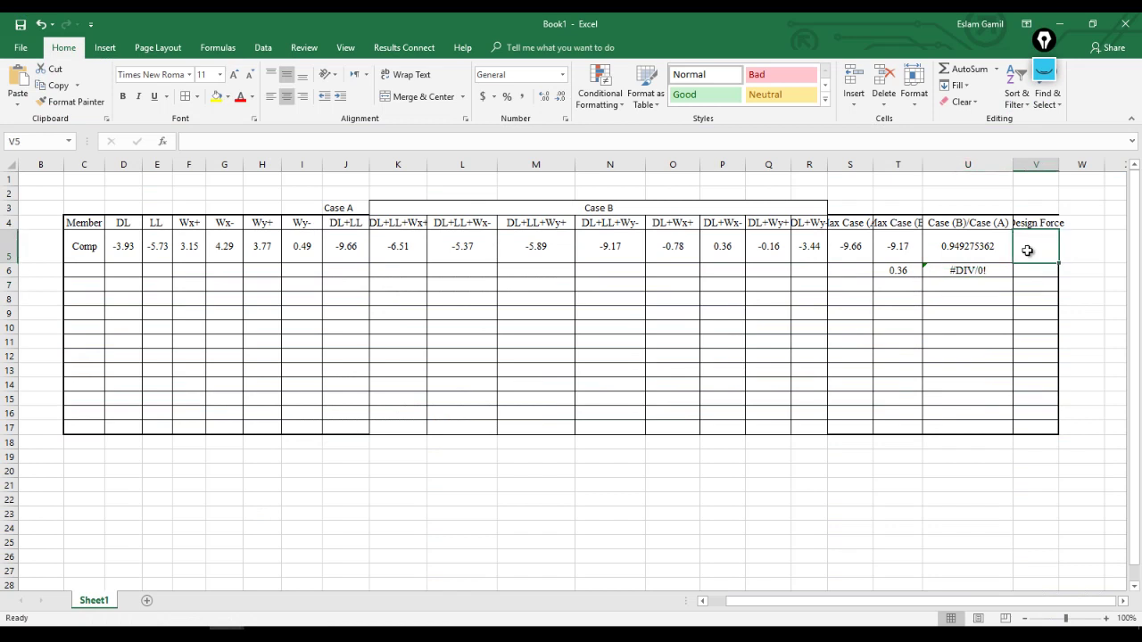
type("-9.66")
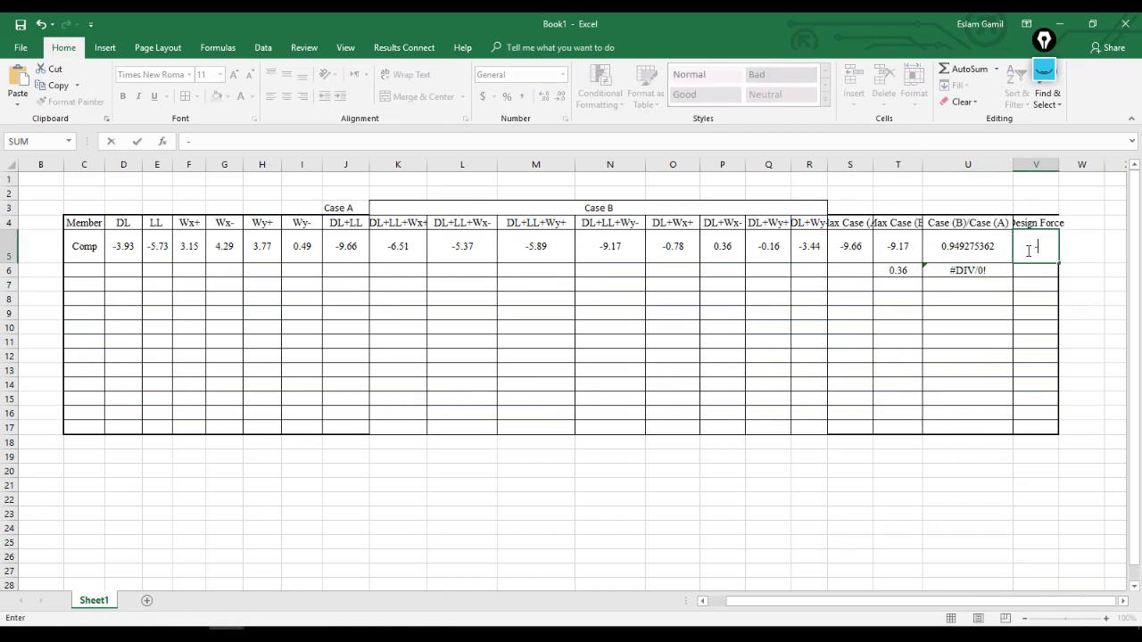
left_click(1077, 252)
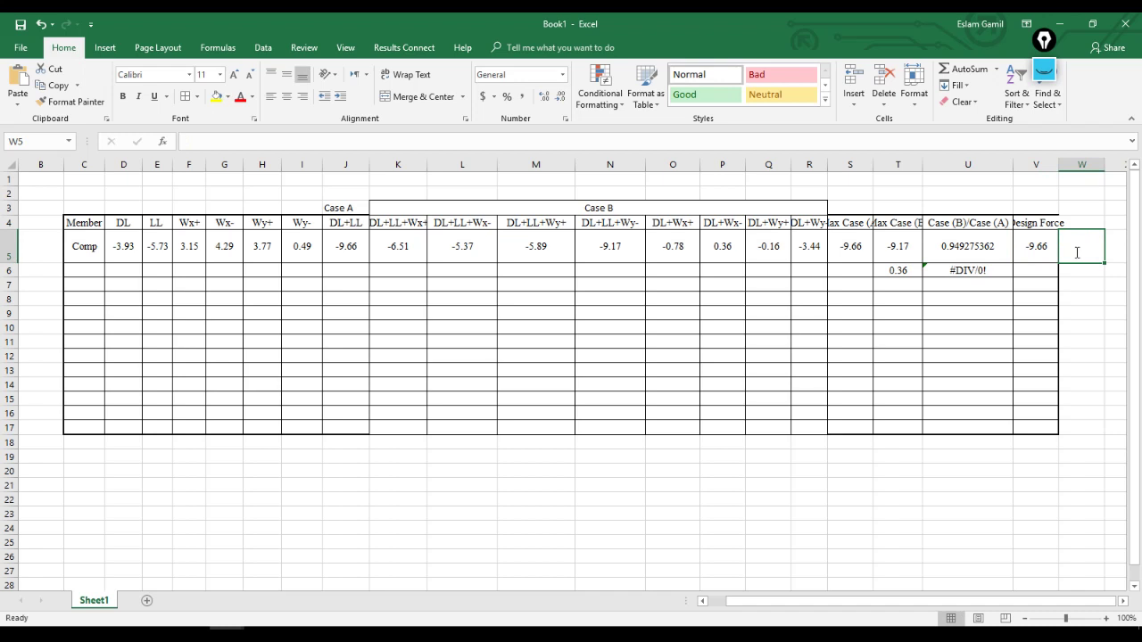
left_click(1067, 268)
Compare the second Case B maximum in row 6 with the member's design force and its case label.
left_click(907, 270)
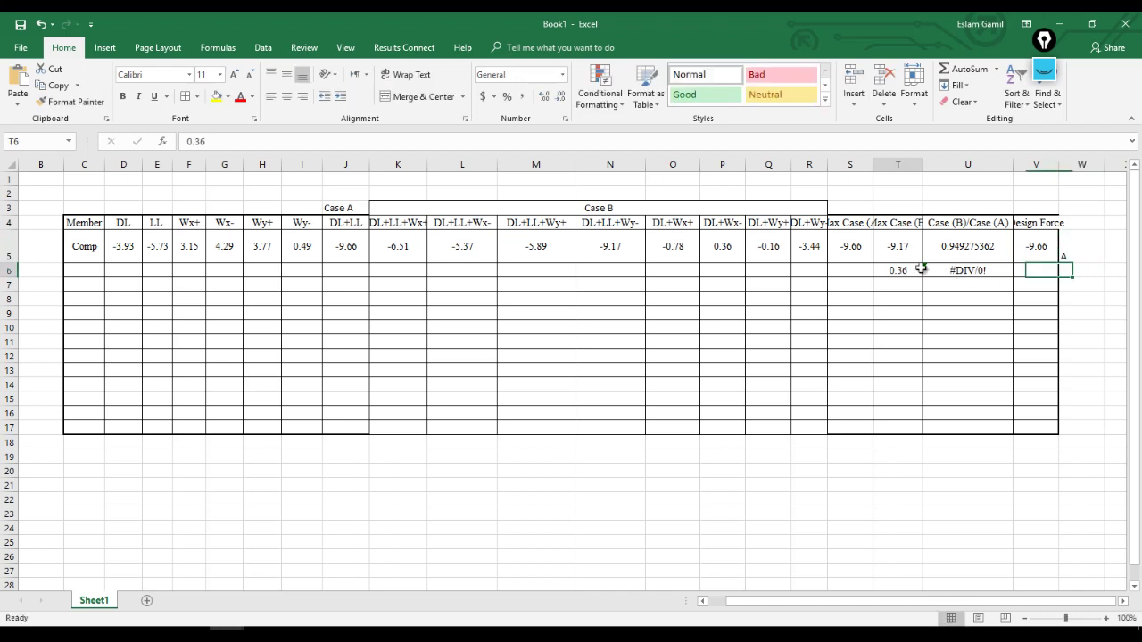
left_click(1045, 253)
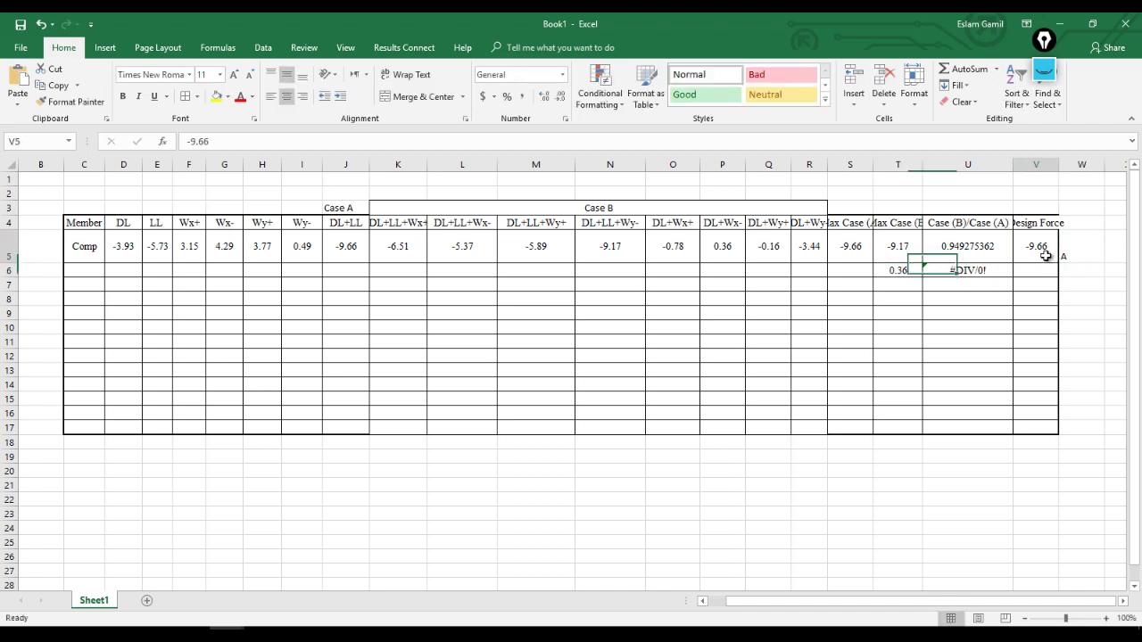
left_click(898, 272)
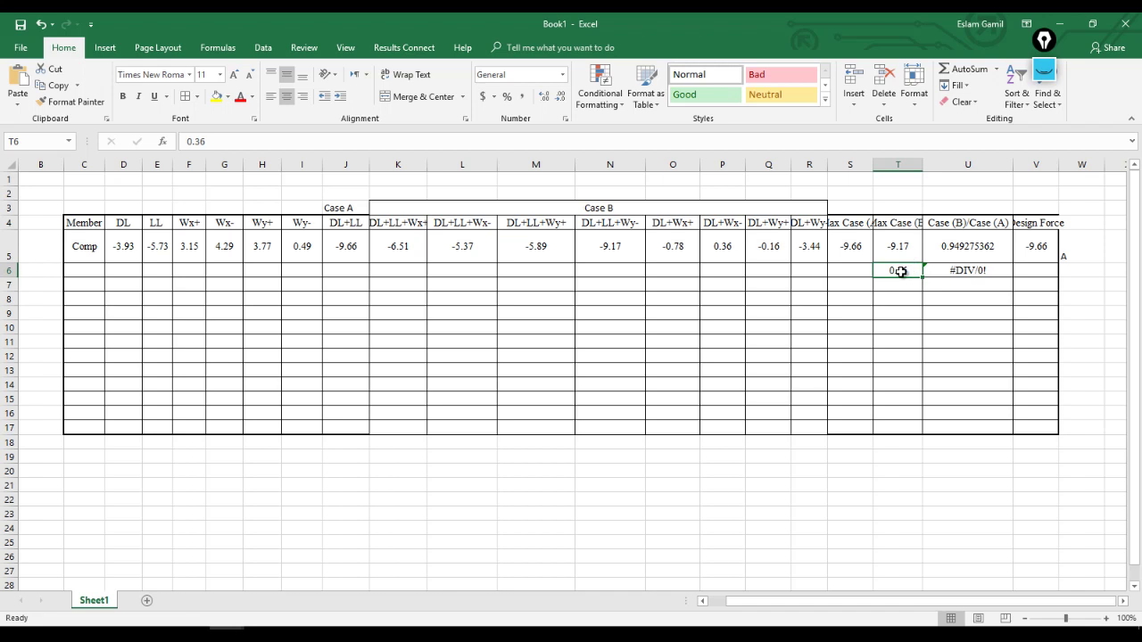
left_click(1040, 256)
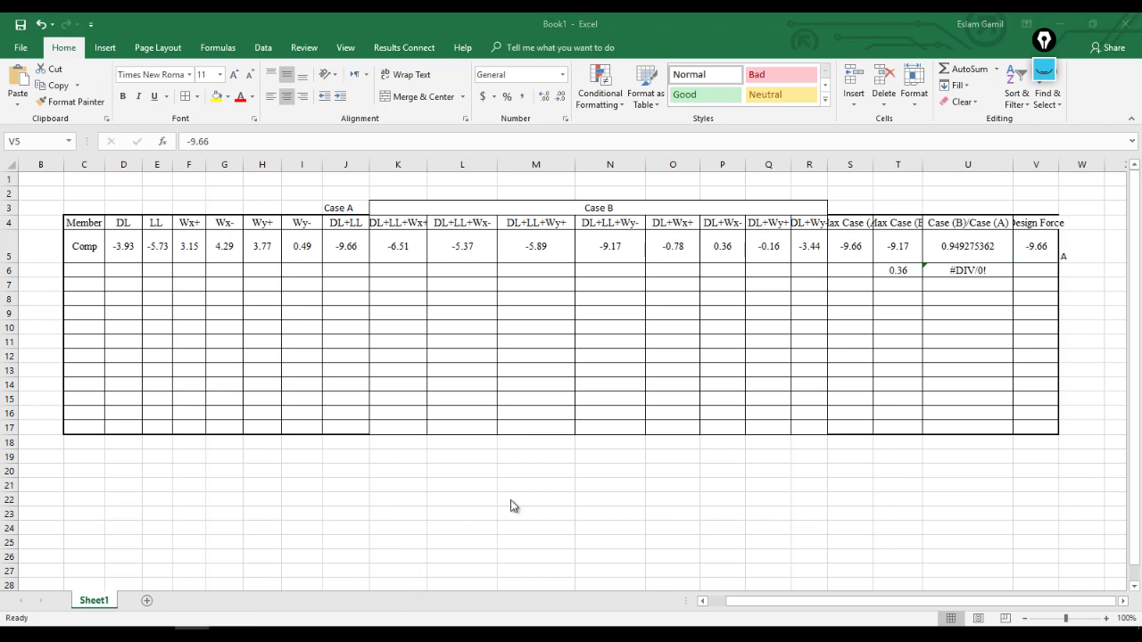
left_click(1067, 246)
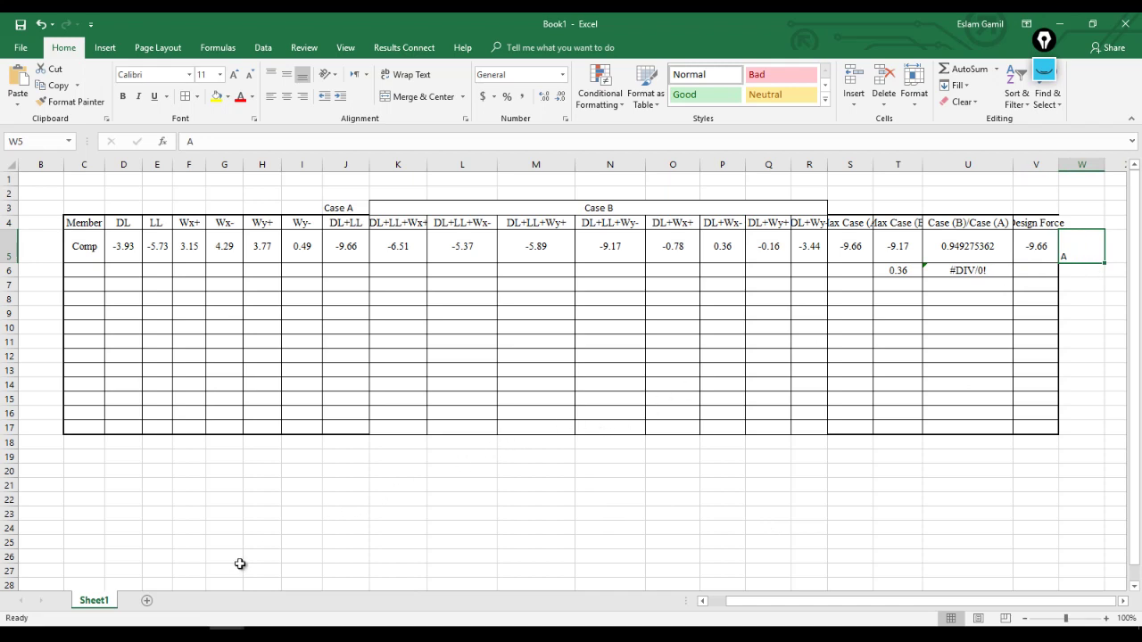
Open the MY COURSE PDF from the Desktop's Steel folder in Acrobat and fit a full page in the view.
left_click(123, 628)
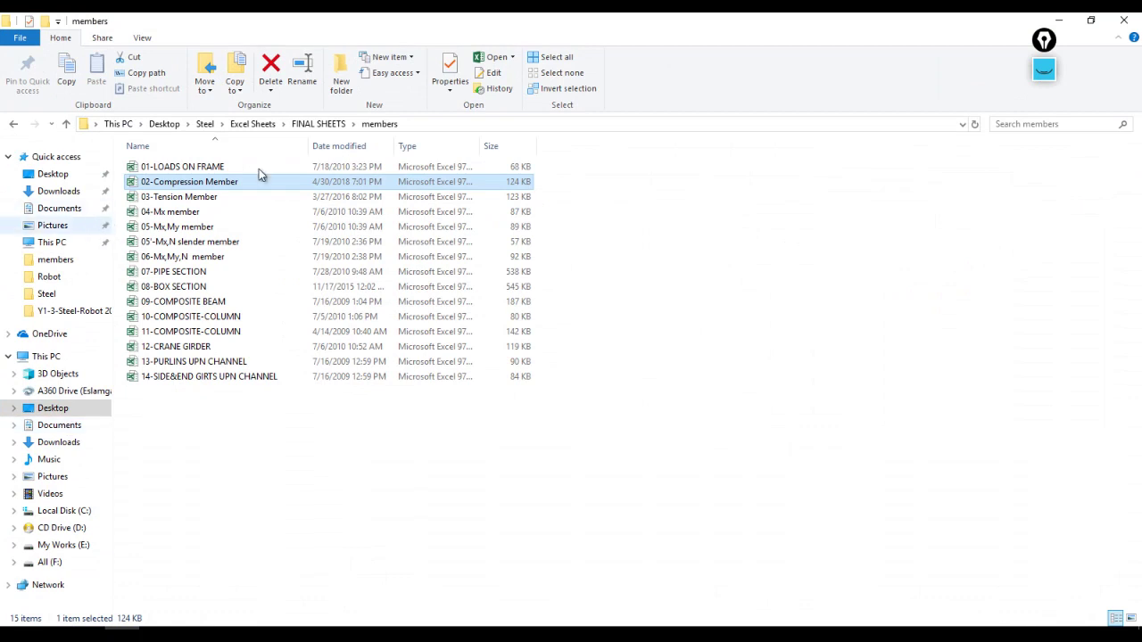
left_click(205, 124)
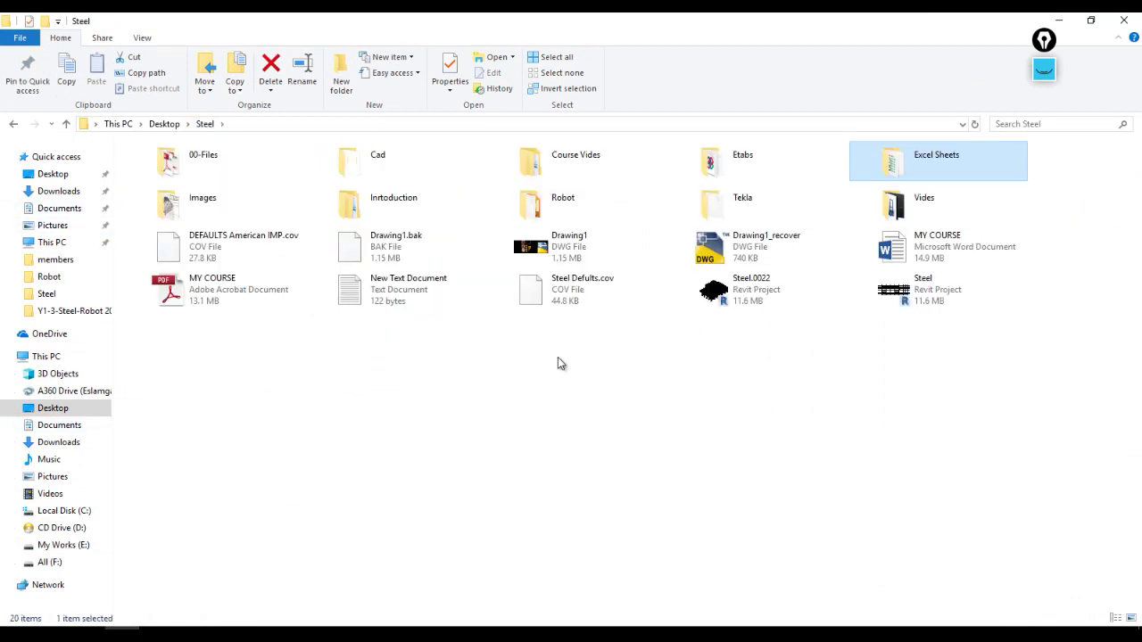
double_click(259, 294)
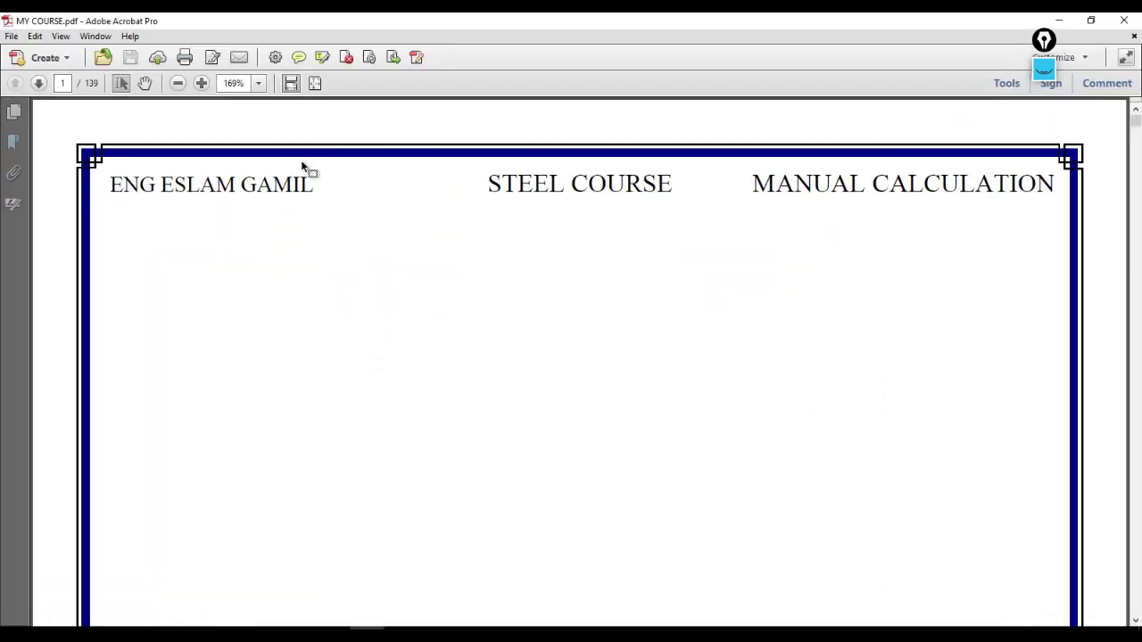
left_click(314, 83)
Page through the course PDF past the design methods section to the Wind Load page.
scroll(894, 291, "down", 20)
scroll(848, 268, "down", 18)
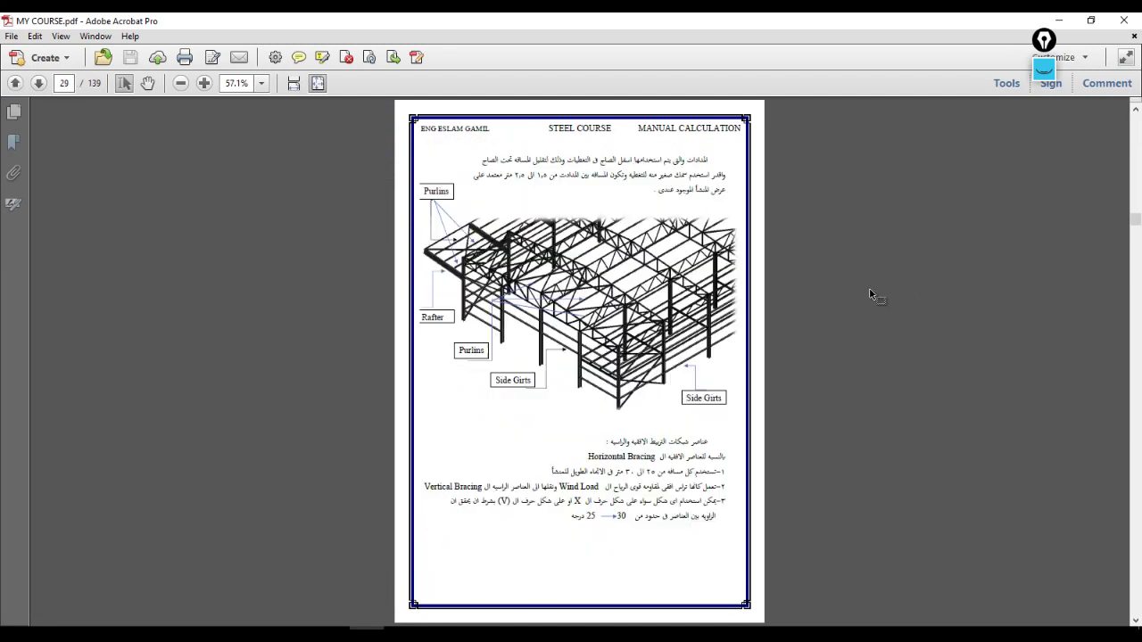
scroll(888, 293, "down", 5)
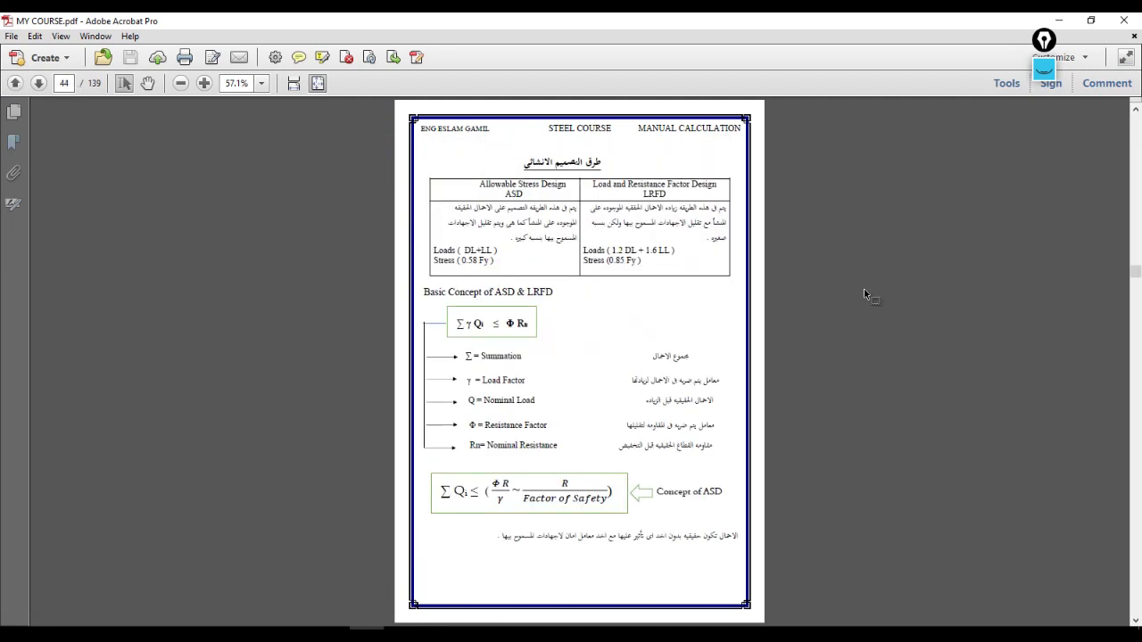
scroll(863, 294, "down", 7)
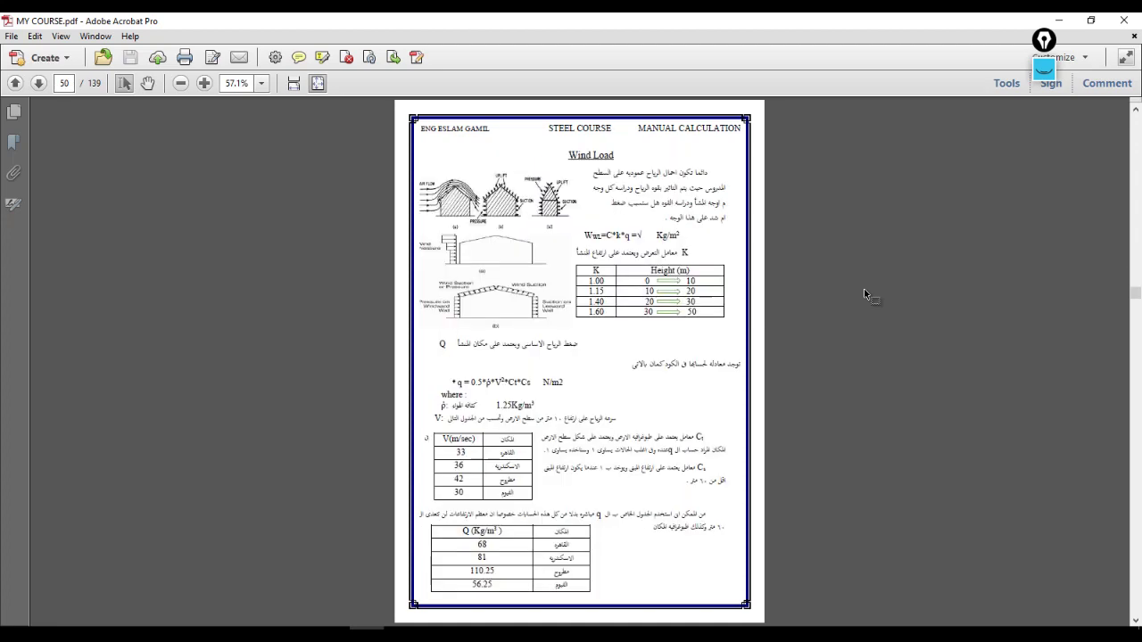